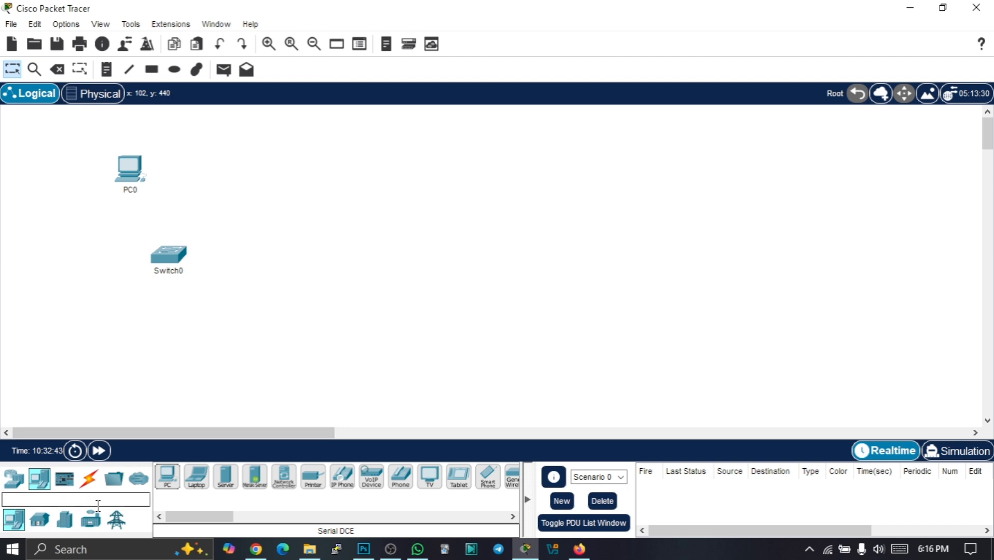
# - Place a server below Switch0, a second PC beside PC0 and a 4331 router to the right of the switch
pyautogui.click(228, 482)
pyautogui.moveTo(230, 484); pyautogui.dragTo(150, 349)
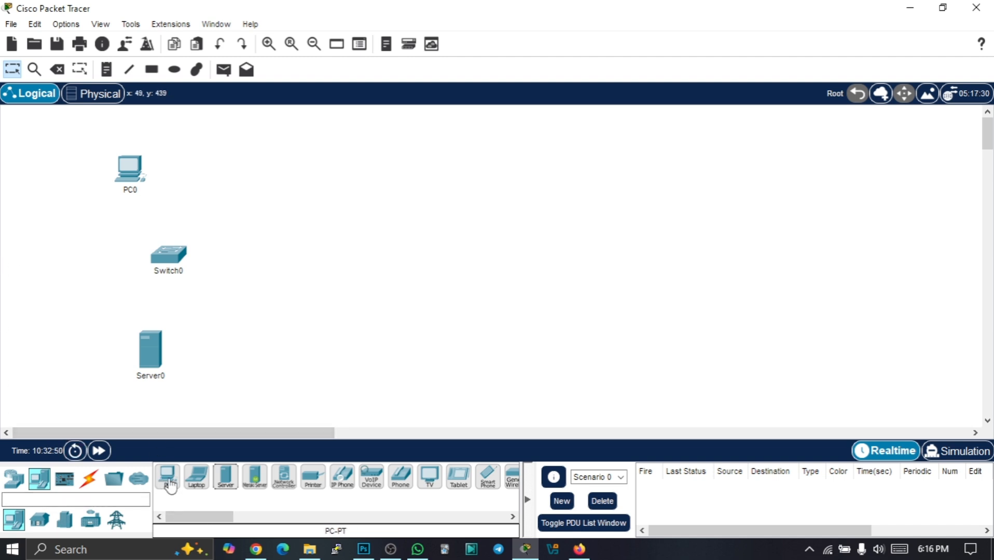
pyautogui.moveTo(167, 478)
pyautogui.mouseDown()
pyautogui.moveTo(77, 264)
pyautogui.moveTo(234, 175)
pyautogui.moveTo(227, 188)
pyautogui.mouseUp()
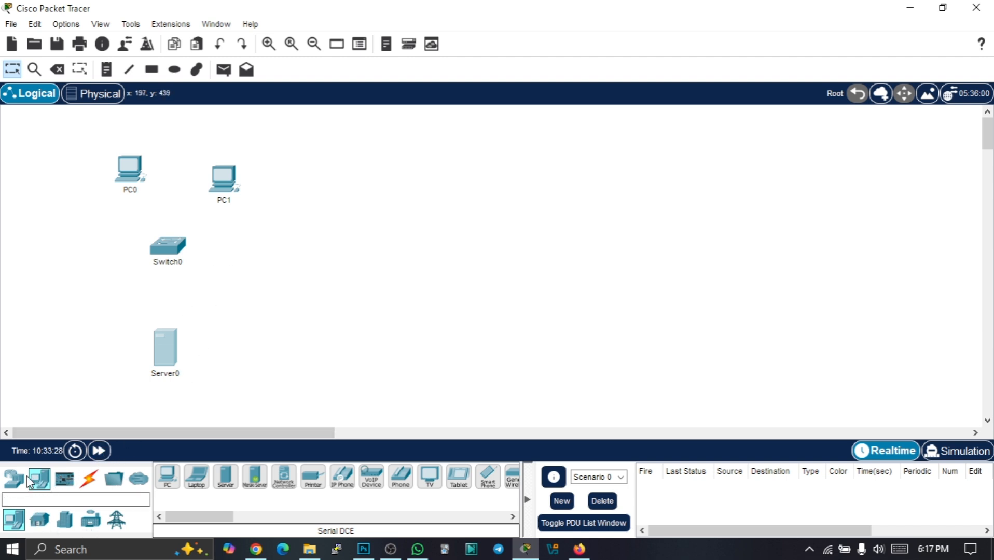
pyautogui.click(13, 478)
pyautogui.moveTo(171, 488); pyautogui.dragTo(357, 269)
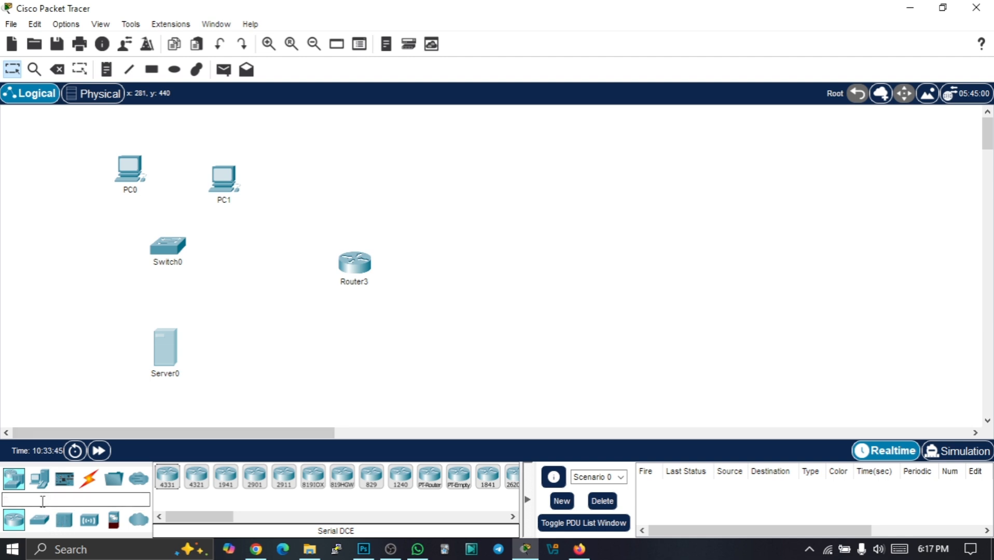
# - Add the end devices of a second network right of the router: a PC and laptop above, a laptop and printer below
pyautogui.click(41, 481)
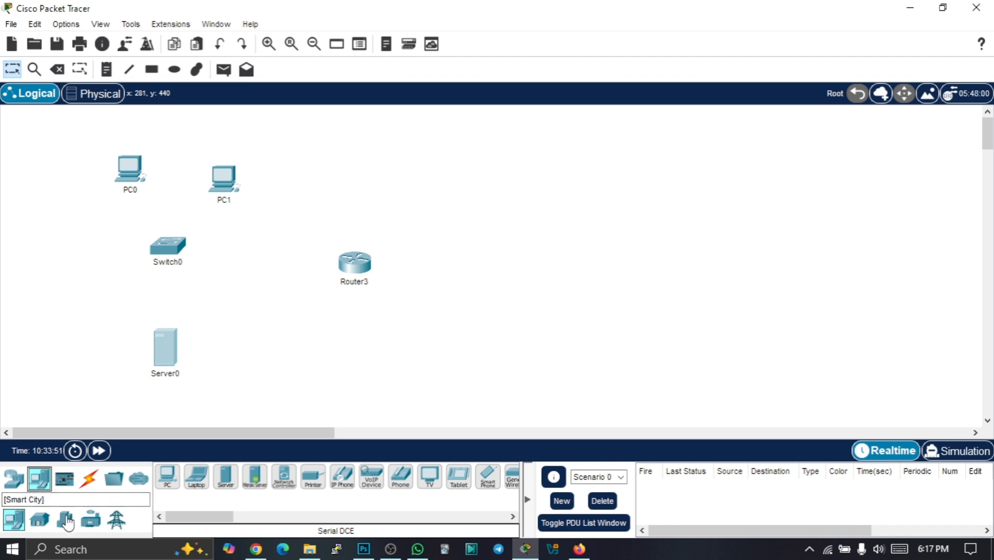
pyautogui.click(14, 478)
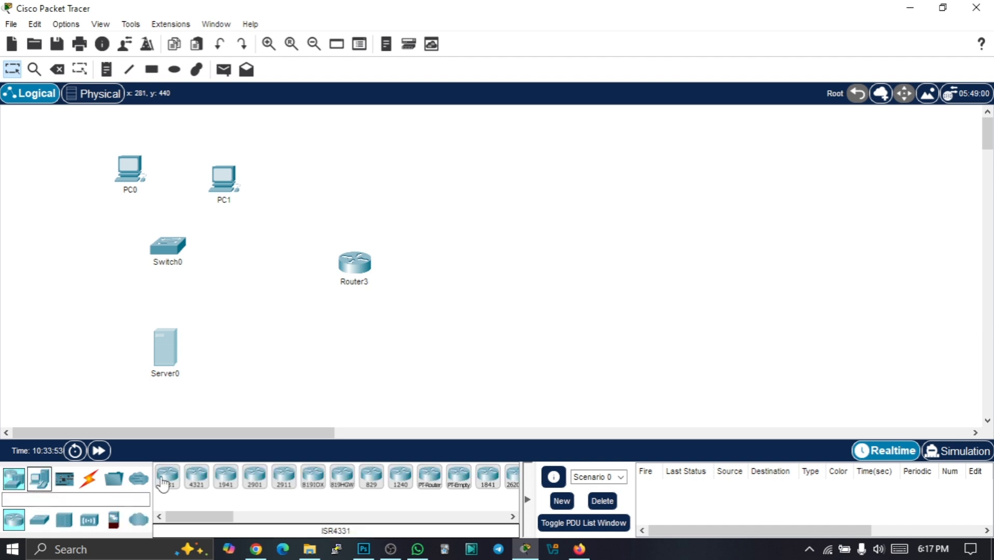
pyautogui.click(39, 479)
pyautogui.moveTo(167, 476); pyautogui.dragTo(454, 182)
pyautogui.moveTo(197, 477); pyautogui.dragTo(559, 199)
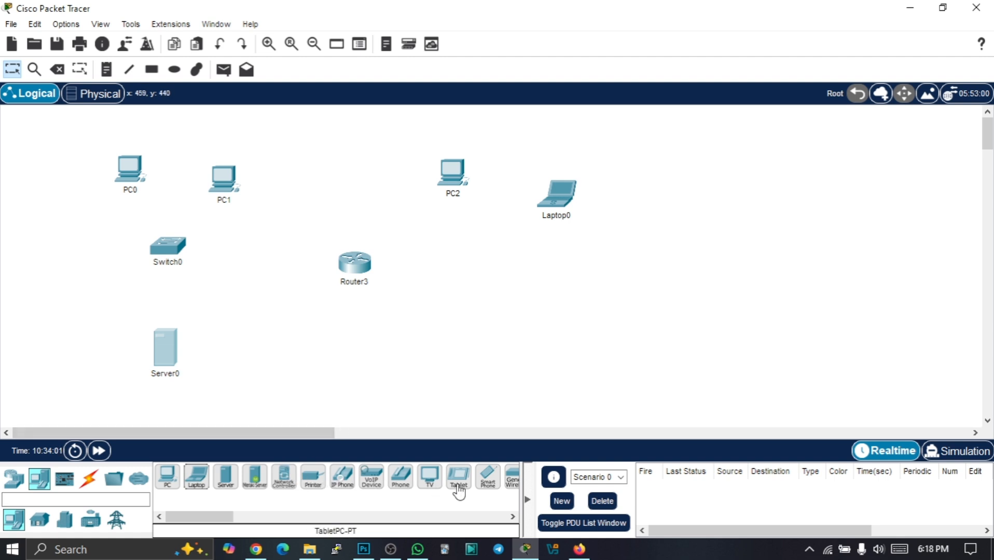
pyautogui.moveTo(312, 483); pyautogui.dragTo(591, 347)
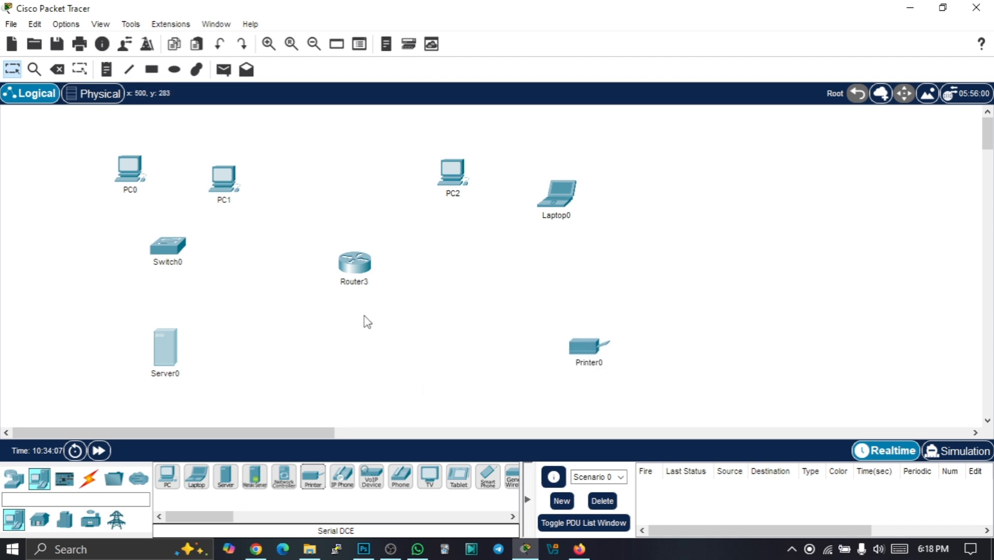
pyautogui.moveTo(192, 485); pyautogui.dragTo(490, 357)
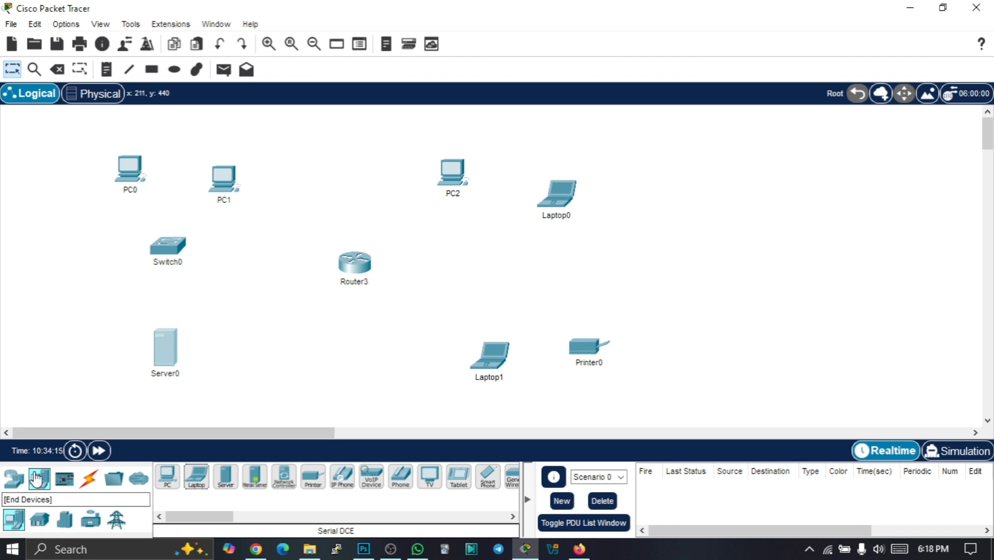
# - Place a 2960 switch in the middle of the second network's PC, laptops and printer
pyautogui.click(39, 523)
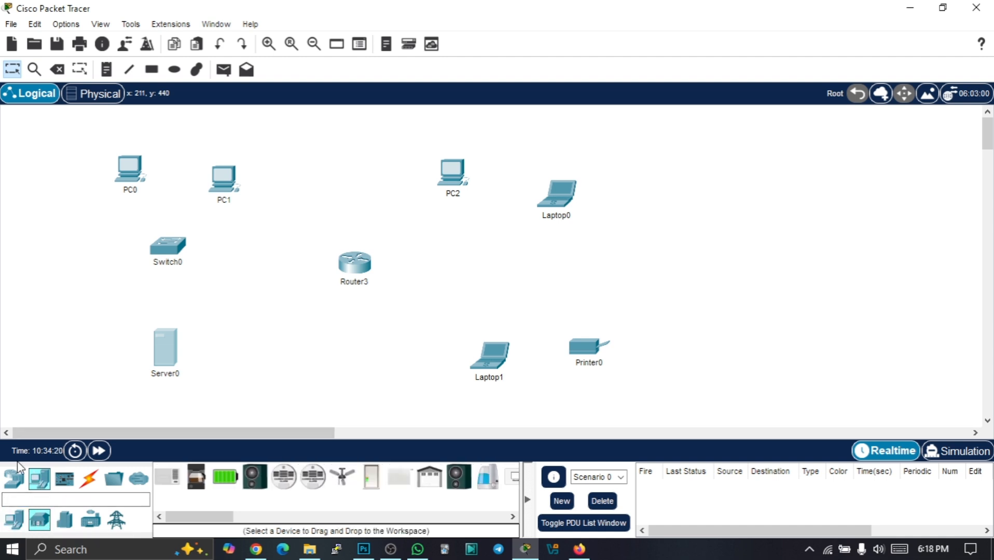
pyautogui.click(13, 478)
pyautogui.click(50, 523)
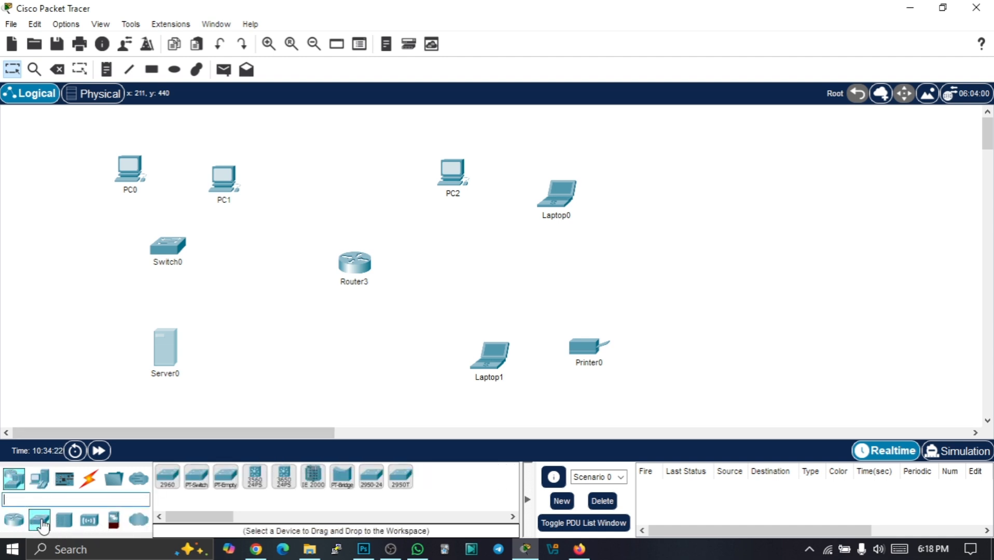
pyautogui.moveTo(166, 487); pyautogui.dragTo(508, 280)
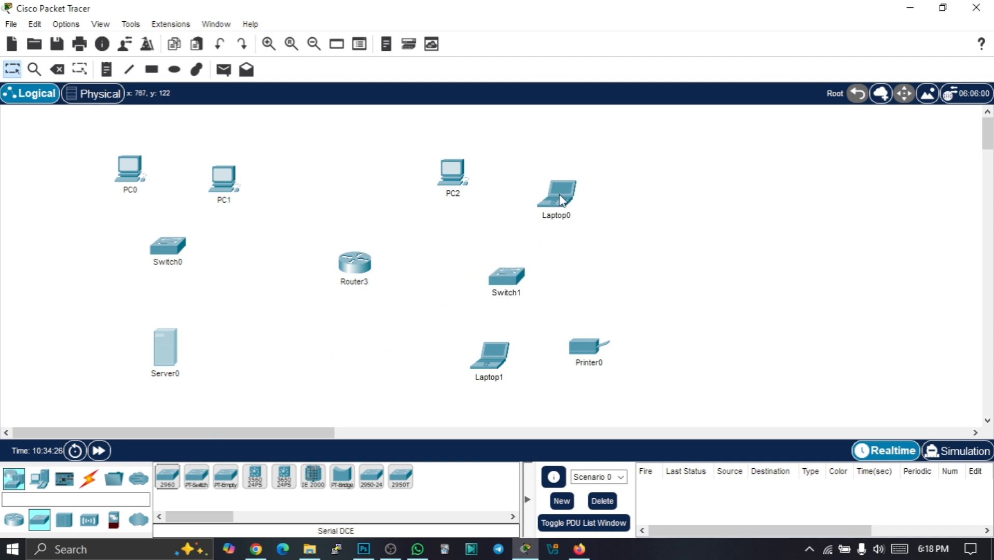
# - Space the second network's end devices evenly around Switch1 and raise PC1 to roughly the same height as PC0
pyautogui.moveTo(561, 197); pyautogui.dragTo(594, 182)
pyautogui.moveTo(458, 174); pyautogui.dragTo(484, 192)
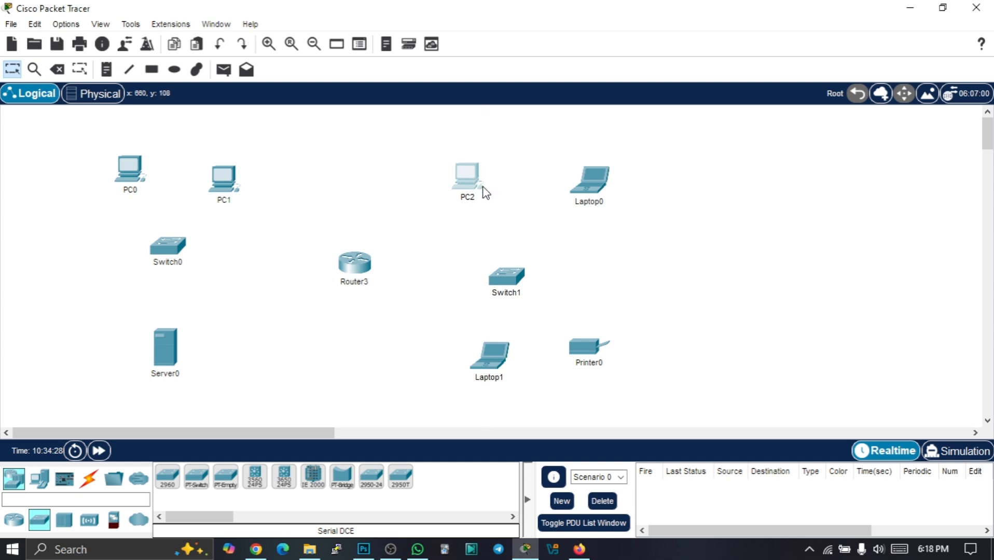
pyautogui.moveTo(497, 364); pyautogui.dragTo(470, 363)
pyautogui.moveTo(593, 355); pyautogui.dragTo(594, 366)
pyautogui.moveTo(508, 283); pyautogui.dragTo(525, 281)
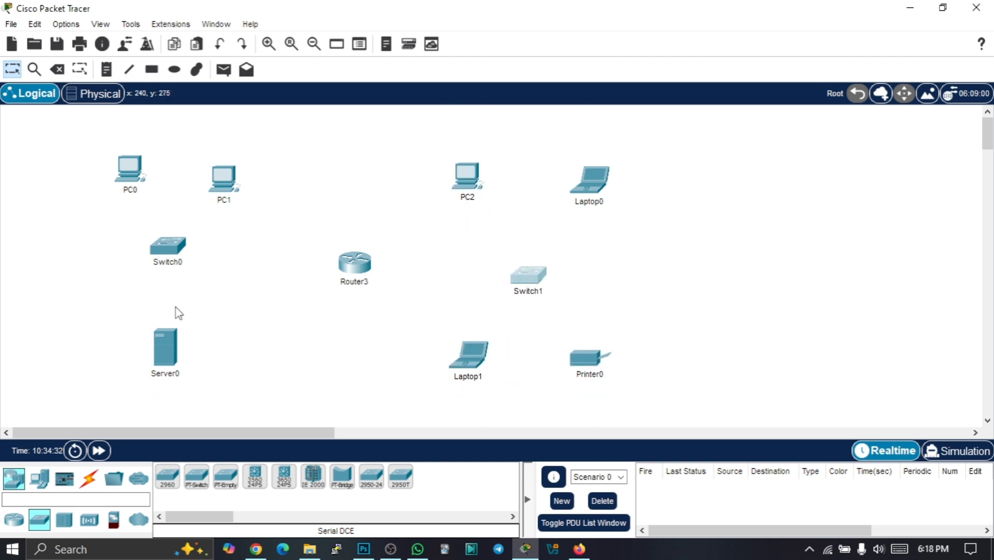
pyautogui.moveTo(173, 347); pyautogui.dragTo(175, 349)
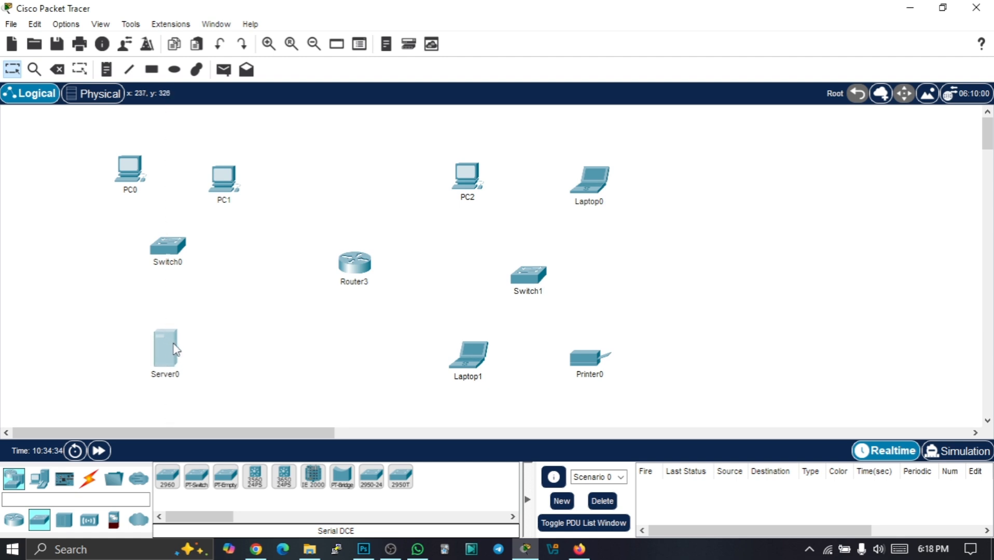
pyautogui.moveTo(227, 188); pyautogui.dragTo(227, 174)
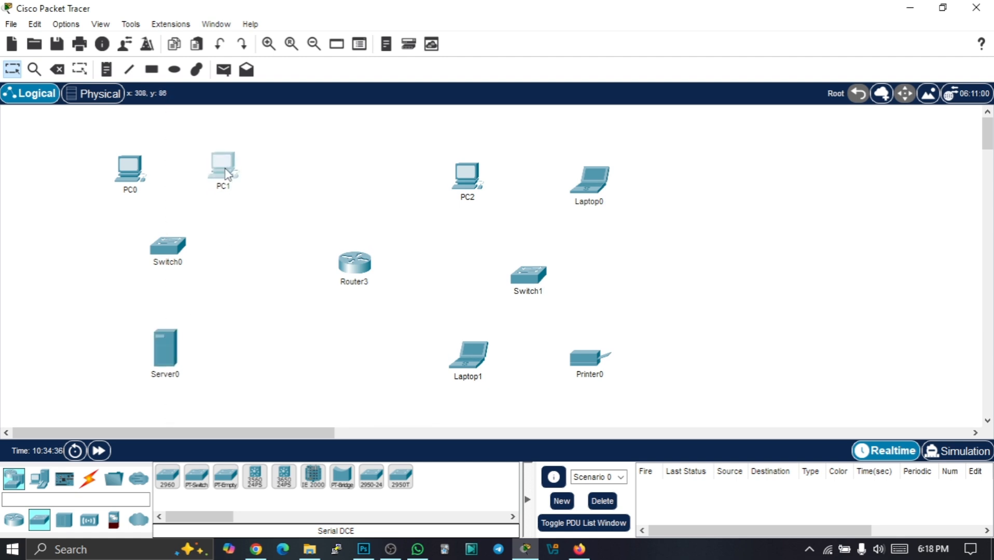
# - Move the whole Switch1 network farther right and the whole Switch0 network slightly left and down, each as a group
pyautogui.moveTo(407, 143); pyautogui.dragTo(683, 408)
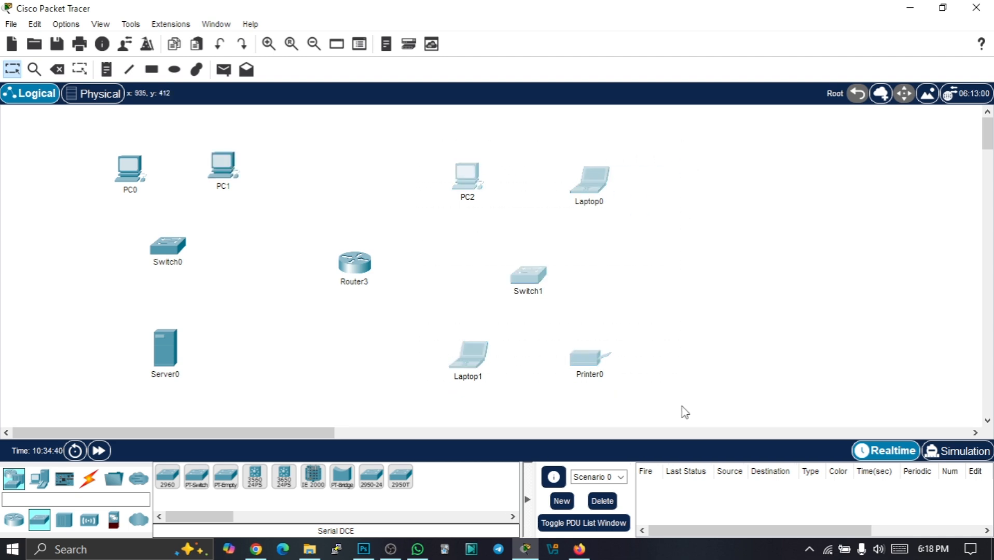
pyautogui.click(492, 149)
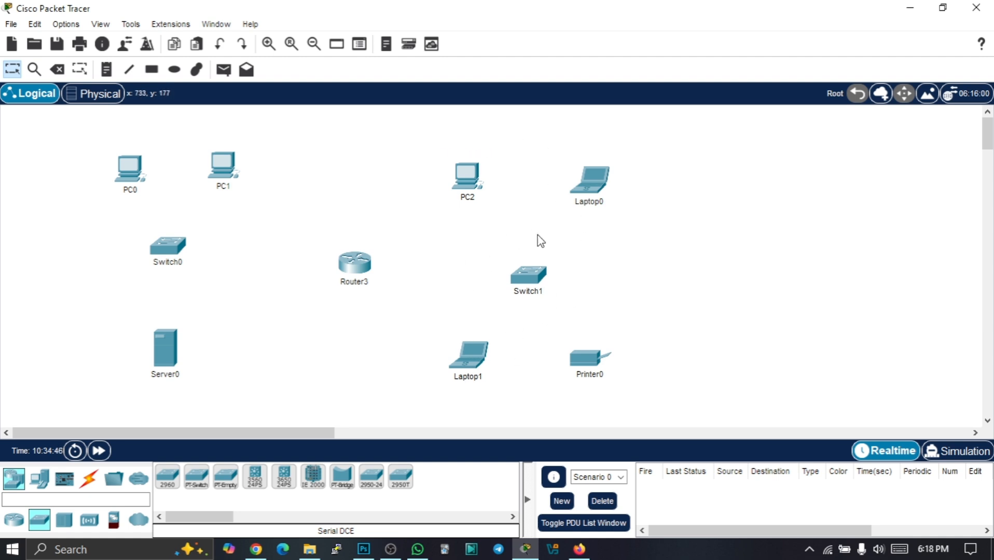
pyautogui.moveTo(444, 144); pyautogui.dragTo(647, 408)
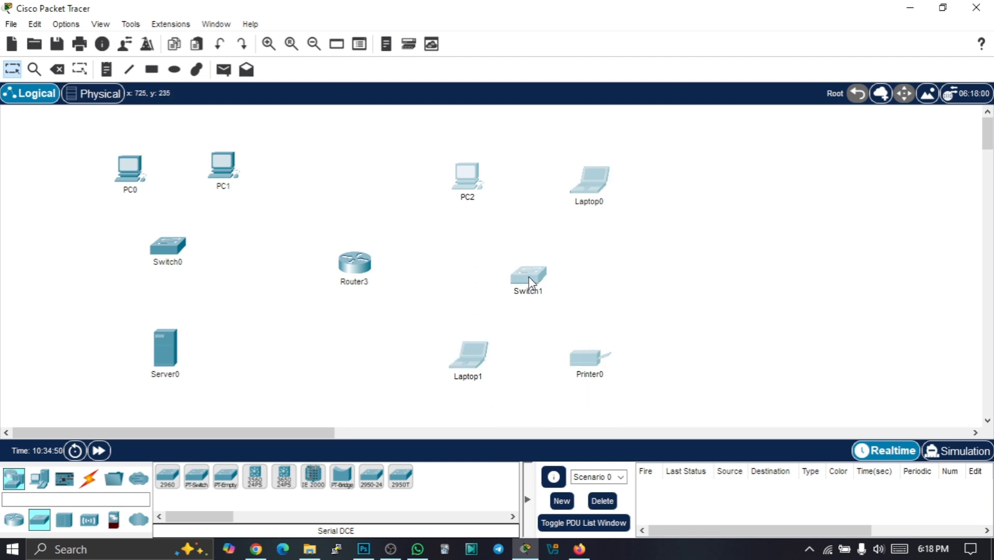
pyautogui.moveTo(529, 277); pyautogui.dragTo(665, 269)
pyautogui.moveTo(25, 134); pyautogui.dragTo(263, 389)
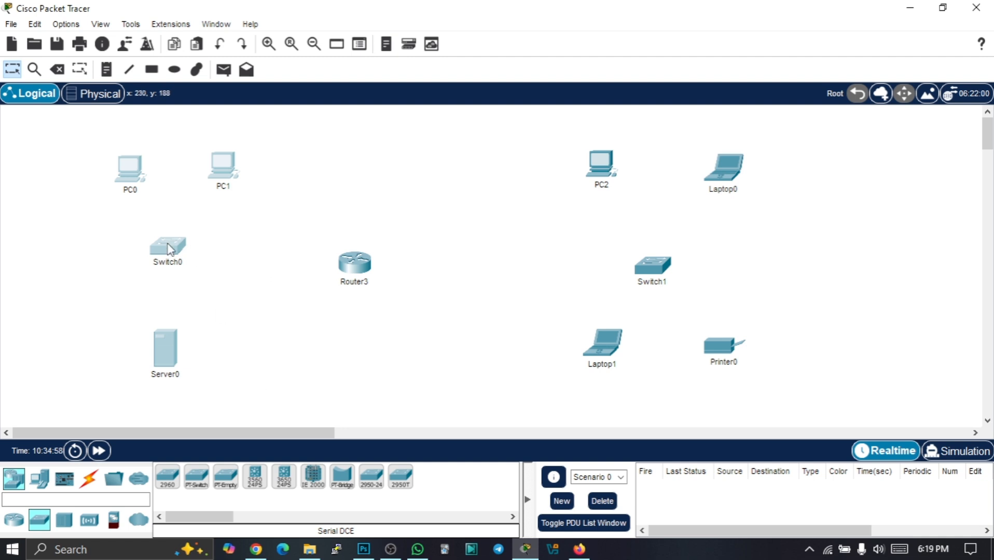
pyautogui.moveTo(167, 245); pyautogui.dragTo(145, 266)
pyautogui.click(300, 167)
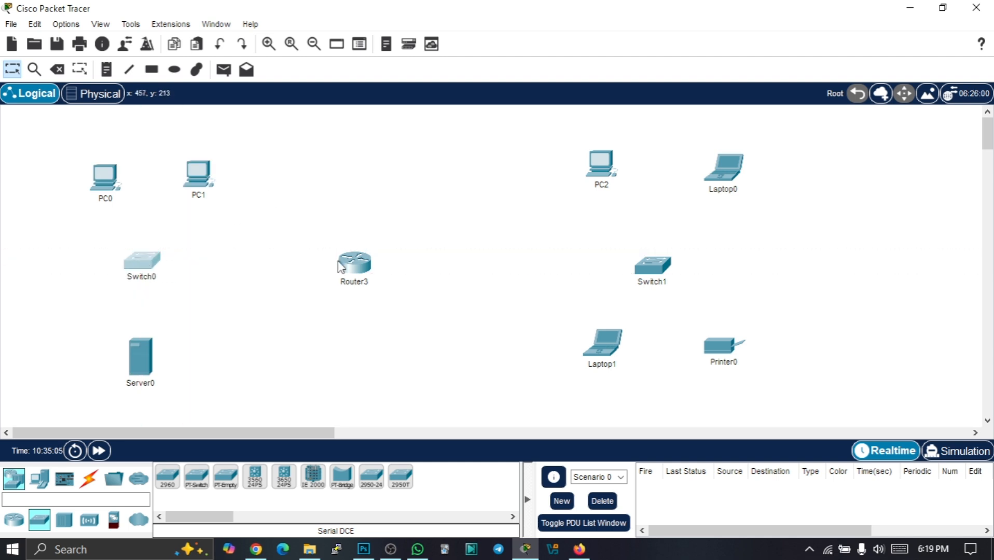
# - Move Router3 to the middle of the gap between the two switch networks
pyautogui.moveTo(350, 264); pyautogui.dragTo(400, 266)
pyautogui.click(399, 265)
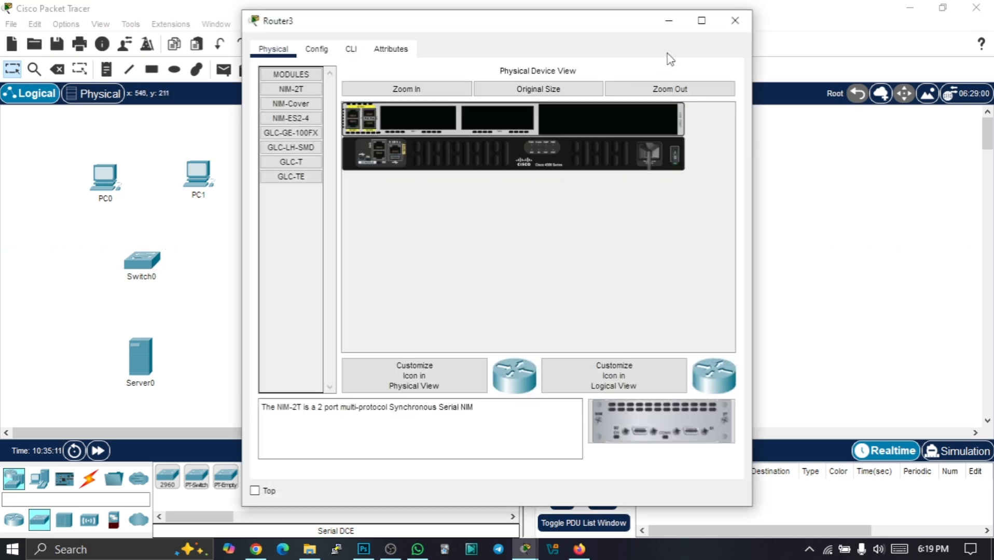
pyautogui.click(735, 20)
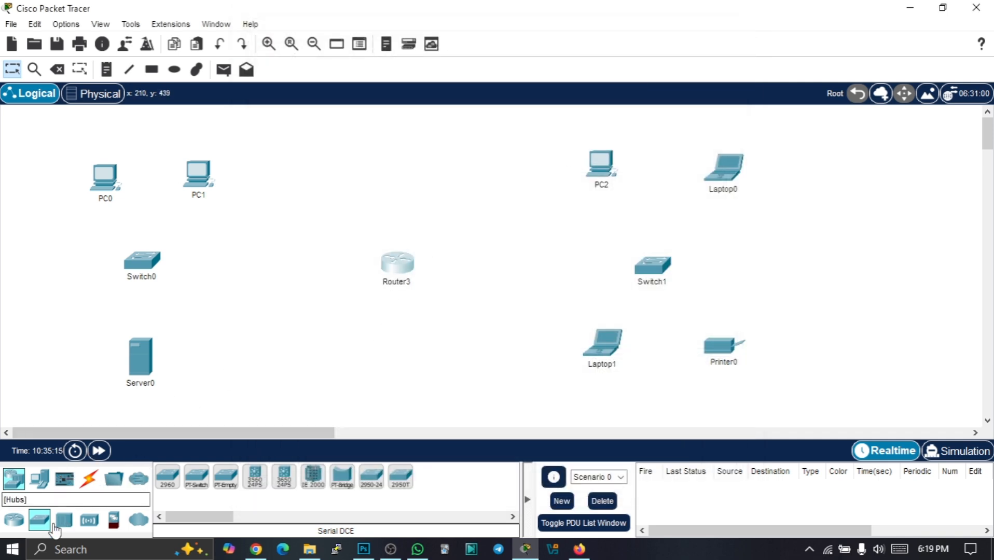
# - Add a 2911 router above Router3 and a 4321 router to its left
pyautogui.click(14, 519)
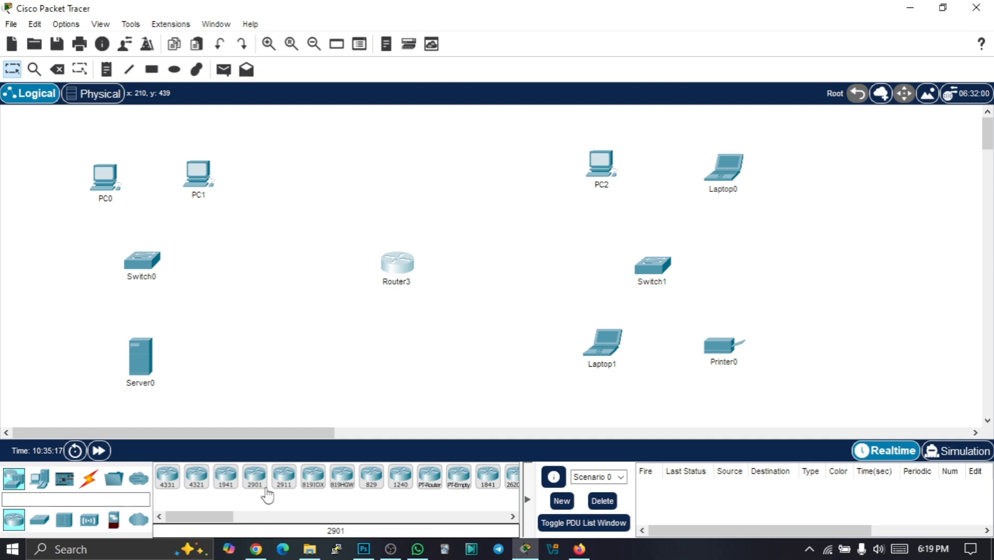
pyautogui.click(284, 477)
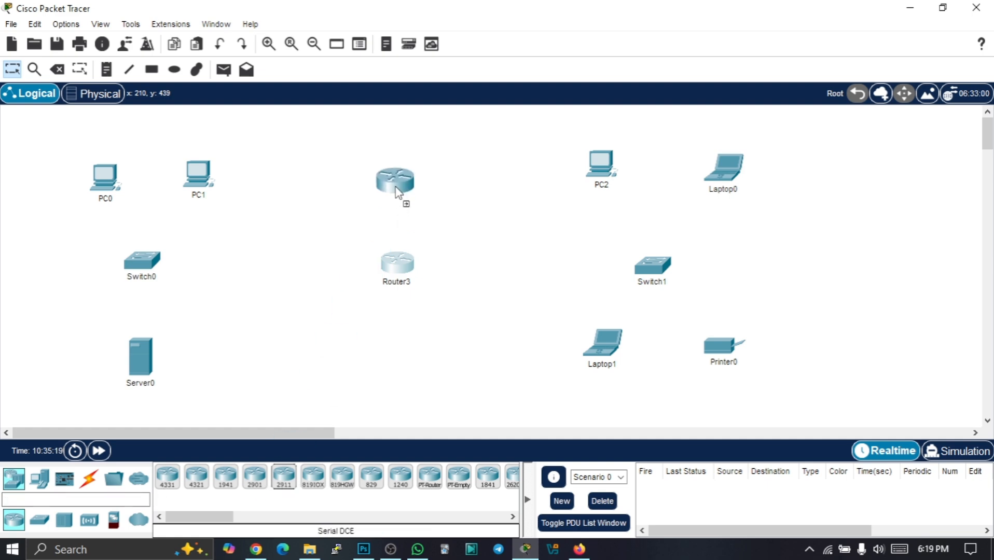
pyautogui.click(420, 201)
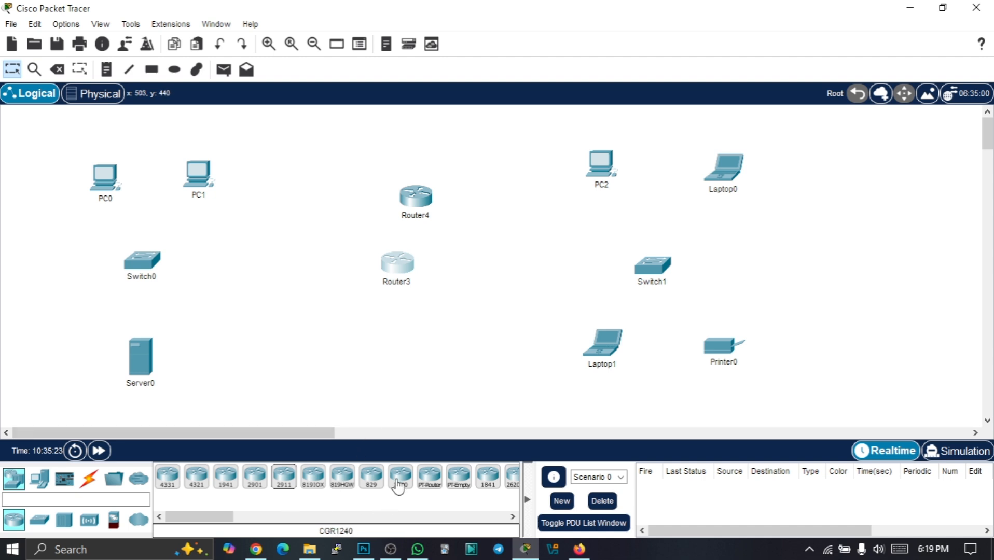
pyautogui.click(196, 485)
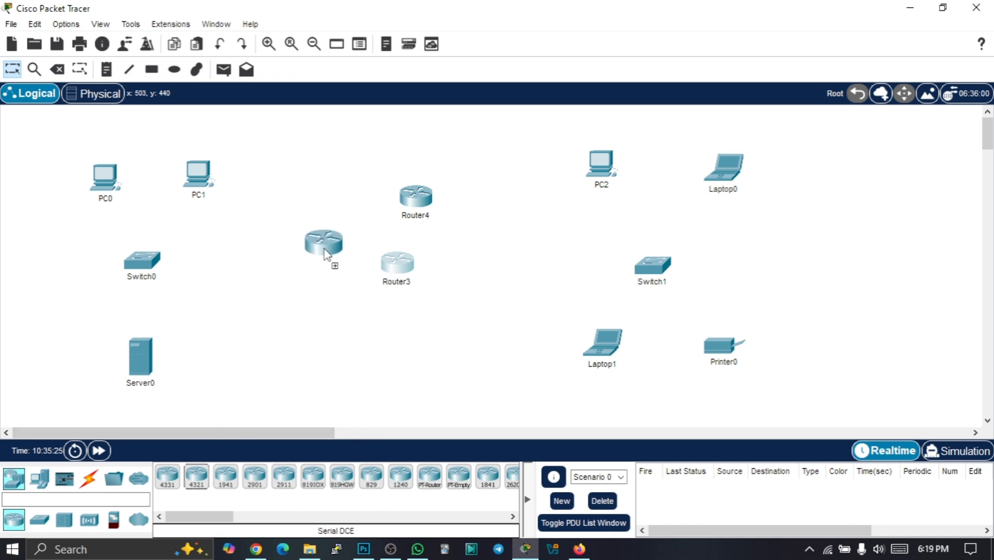
pyautogui.click(326, 261)
# - Arrange the three routers in a triangle, with Router5 on the left, Router4 at the top and Router3 at the lower right
pyautogui.moveTo(398, 273); pyautogui.dragTo(440, 306)
pyautogui.moveTo(420, 215); pyautogui.dragTo(422, 231)
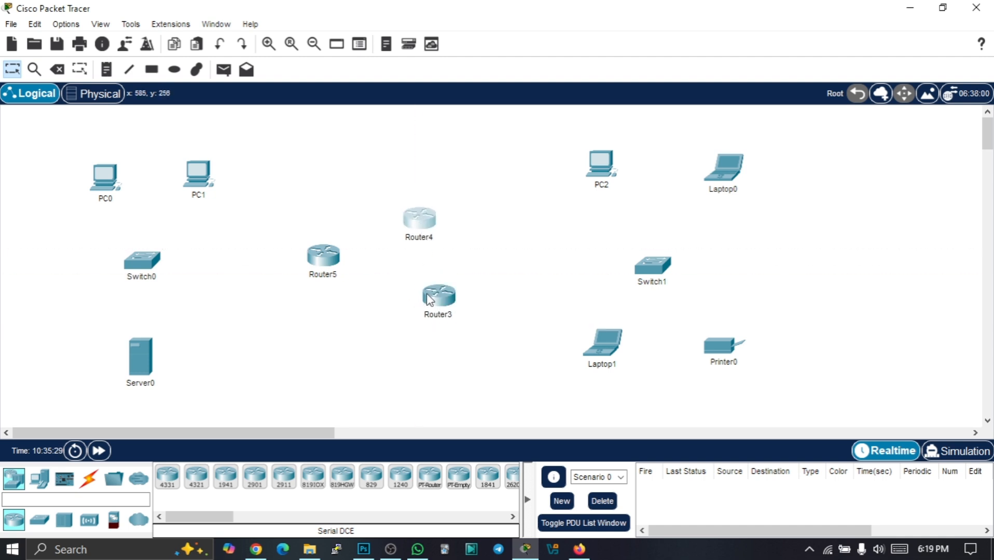
pyautogui.moveTo(433, 305); pyautogui.dragTo(415, 297)
pyautogui.moveTo(422, 231)
pyautogui.mouseDown()
pyautogui.moveTo(410, 224)
pyautogui.moveTo(424, 224)
pyautogui.mouseUp()
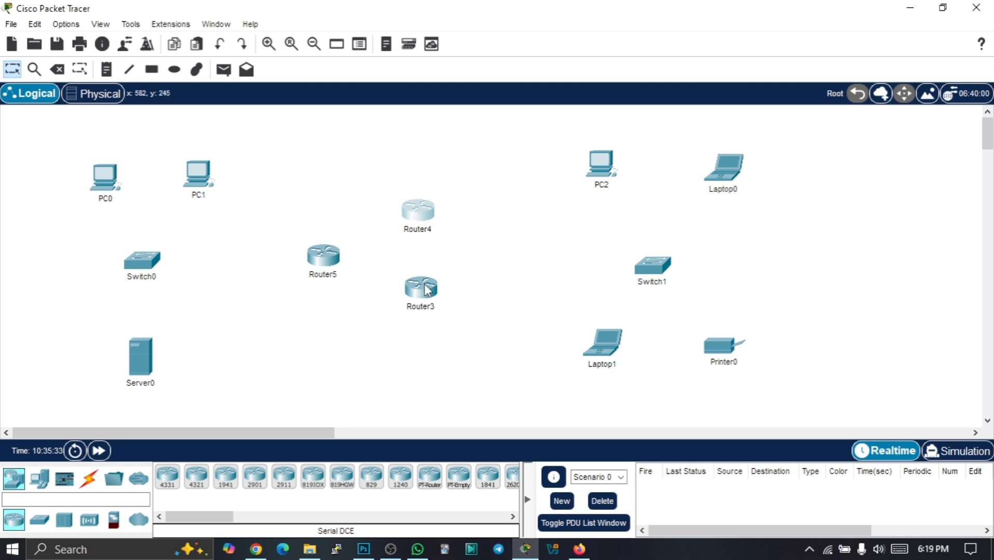
pyautogui.moveTo(429, 289); pyautogui.dragTo(434, 289)
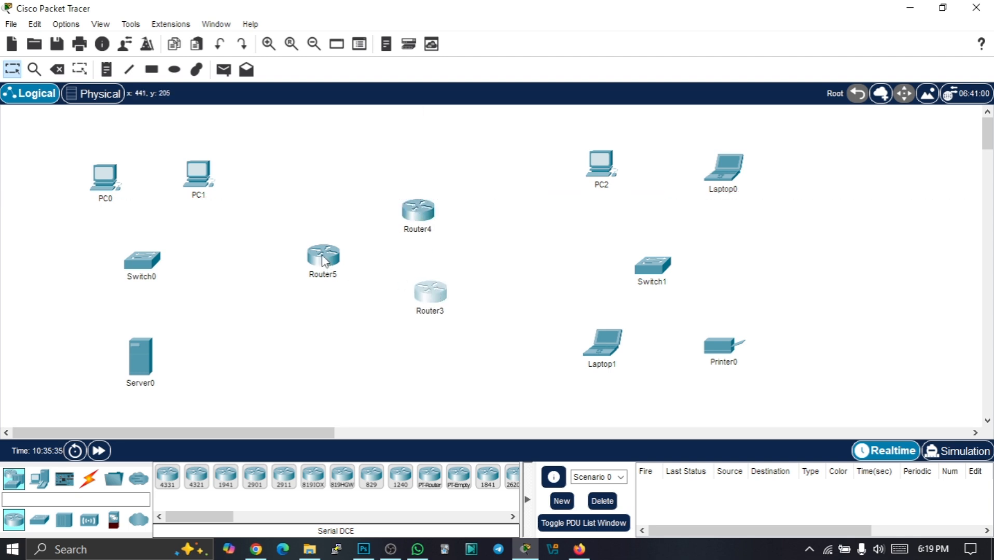
pyautogui.moveTo(320, 255); pyautogui.dragTo(317, 271)
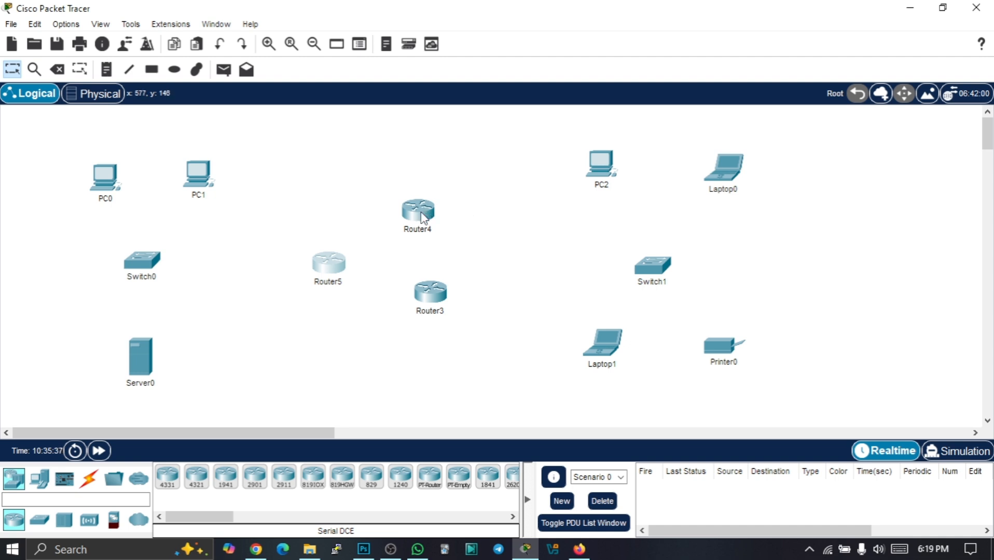
pyautogui.moveTo(420, 213); pyautogui.dragTo(413, 217)
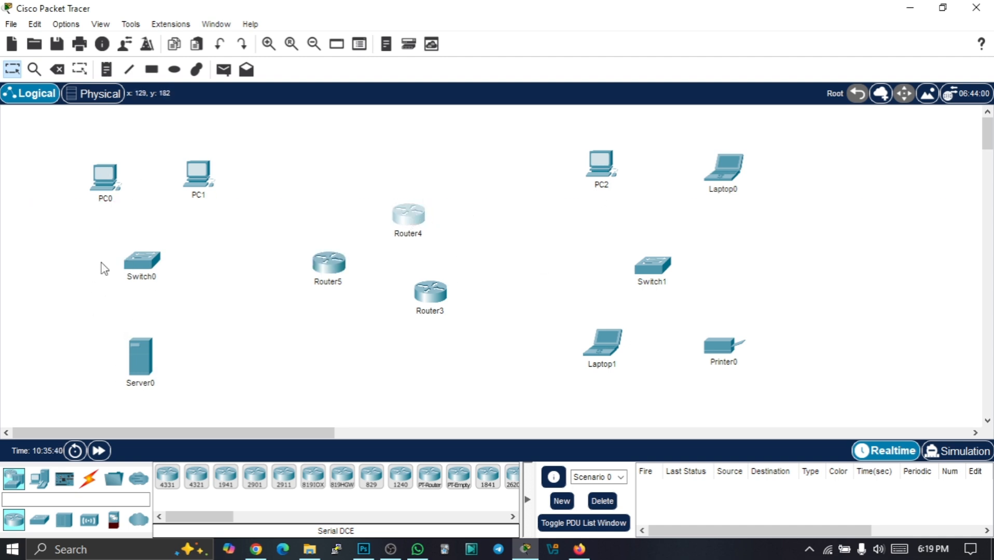
pyautogui.moveTo(44, 140); pyautogui.dragTo(230, 409)
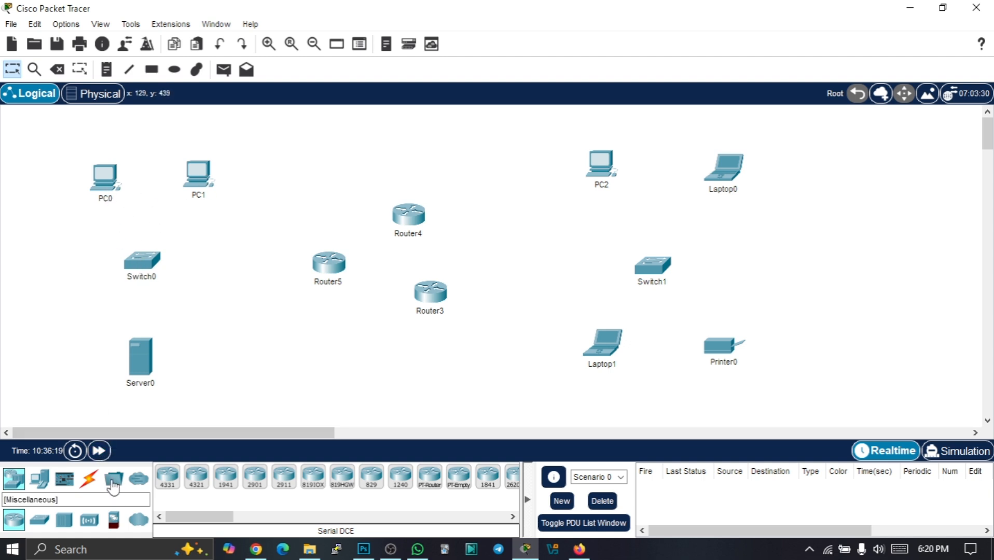
# - Connect PC0's FastEthernet0 to Switch0's FastEthernet0/1 with a Copper Straight-Through cable
pyautogui.click(89, 479)
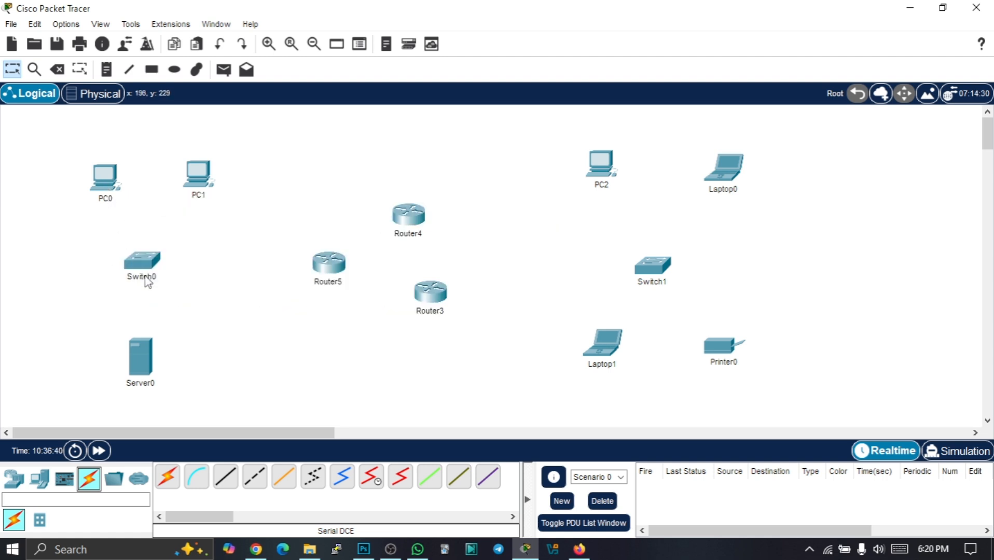
pyautogui.click(225, 477)
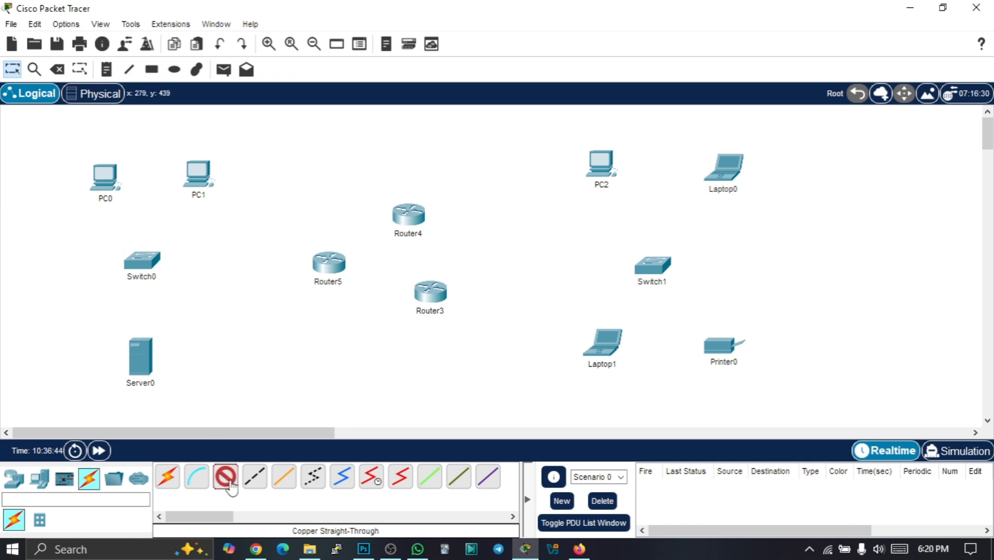
pyautogui.click(104, 177)
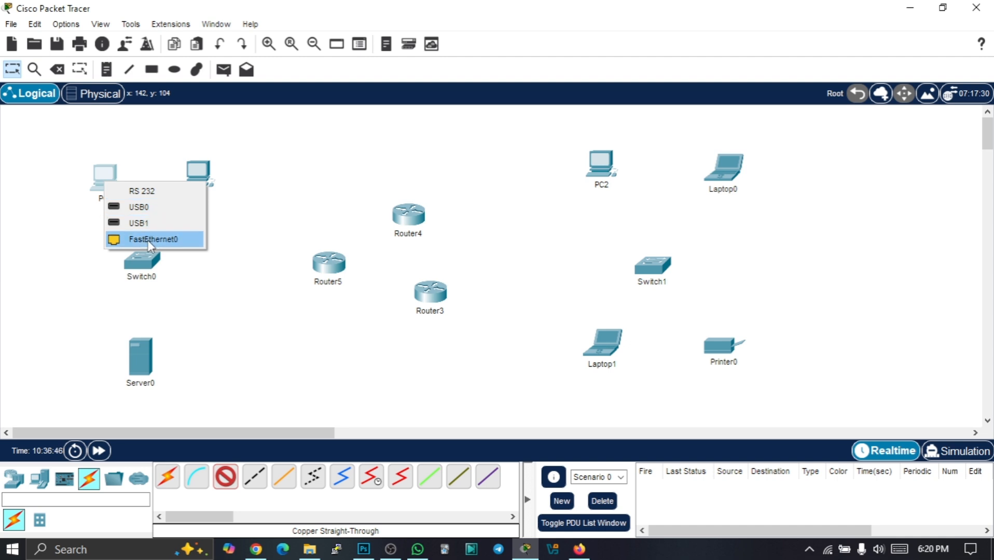
pyautogui.click(151, 239)
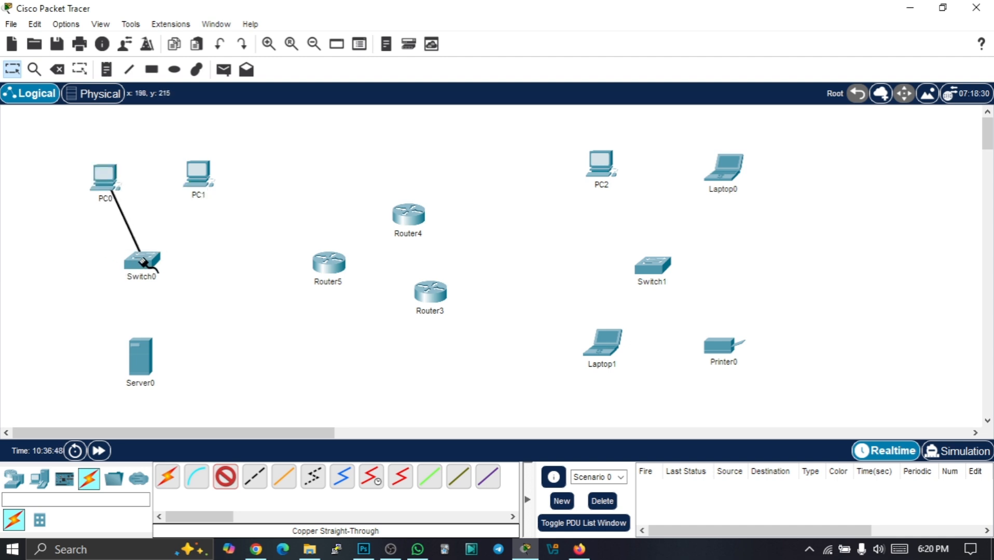
pyautogui.click(145, 264)
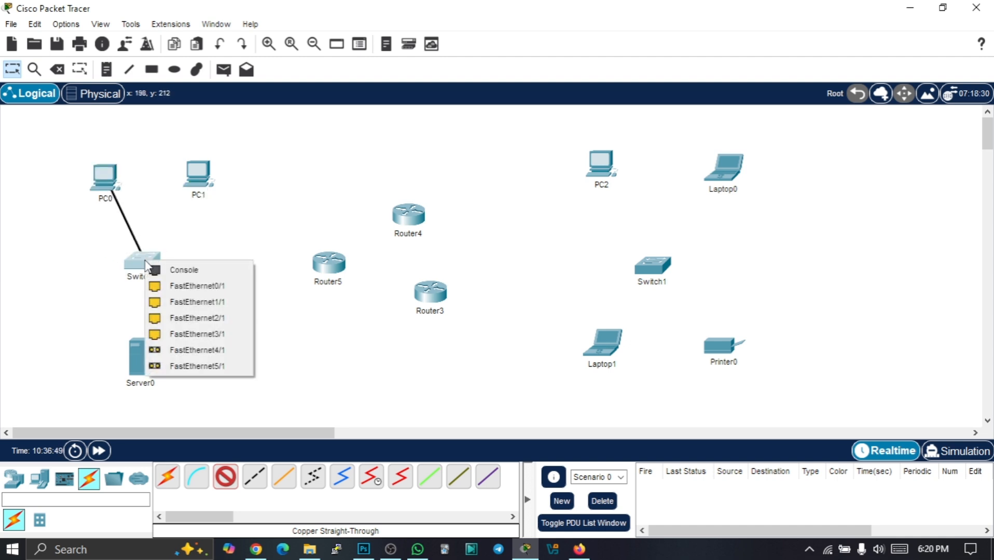
pyautogui.click(191, 287)
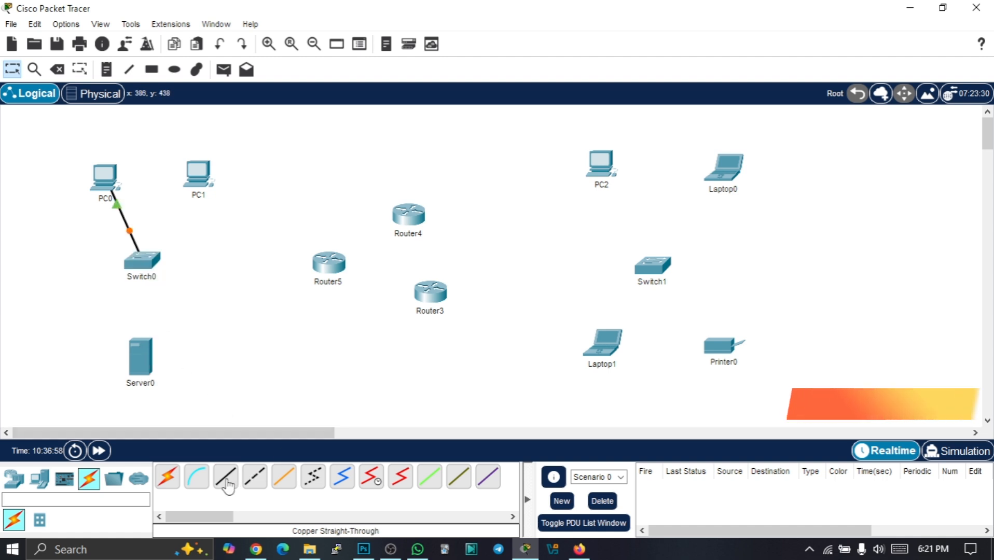
# - Connect Switch0's FastEthernet1/1 to Server0's FastEthernet0 with a Copper Straight-Through cable
pyautogui.click(227, 481)
pyautogui.click(145, 269)
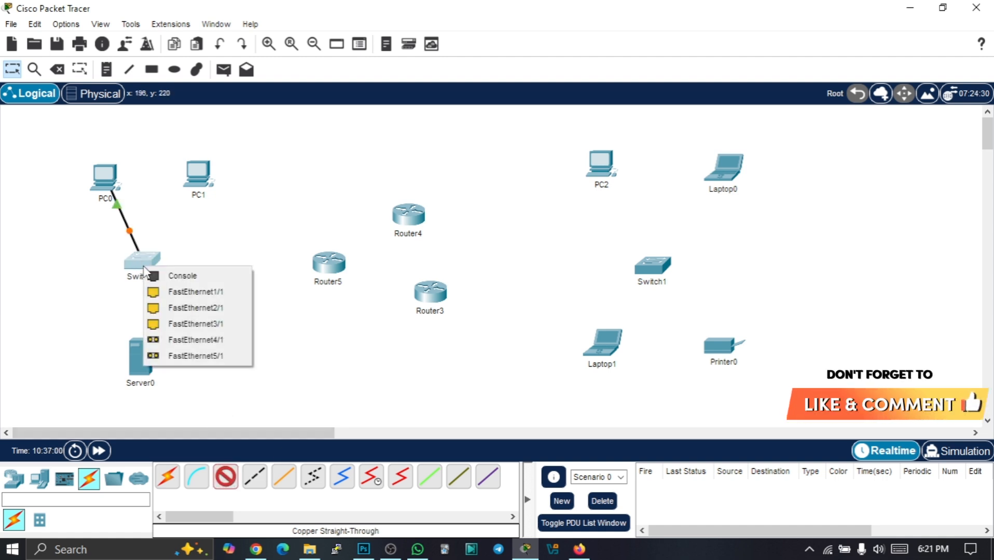
pyautogui.click(169, 294)
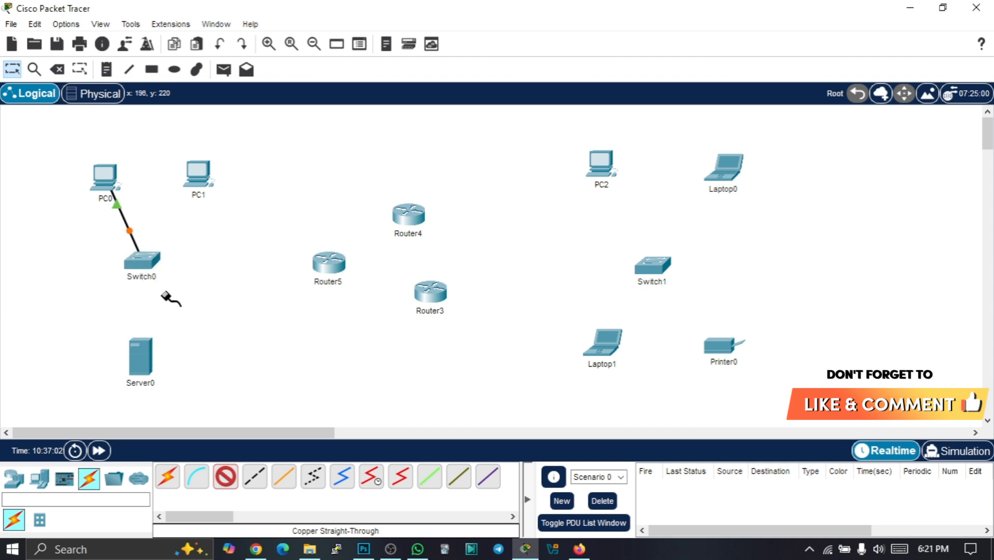
pyautogui.click(142, 357)
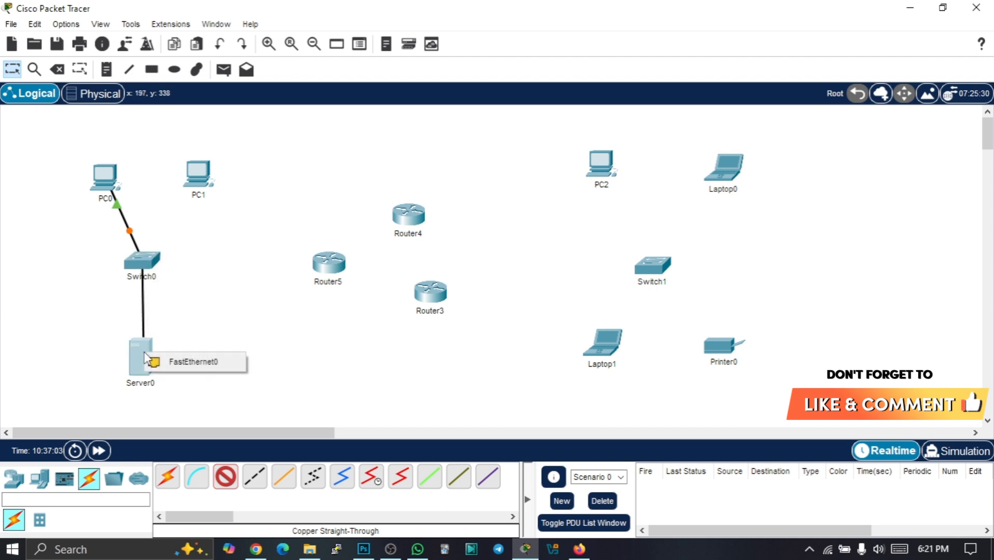
pyautogui.click(196, 363)
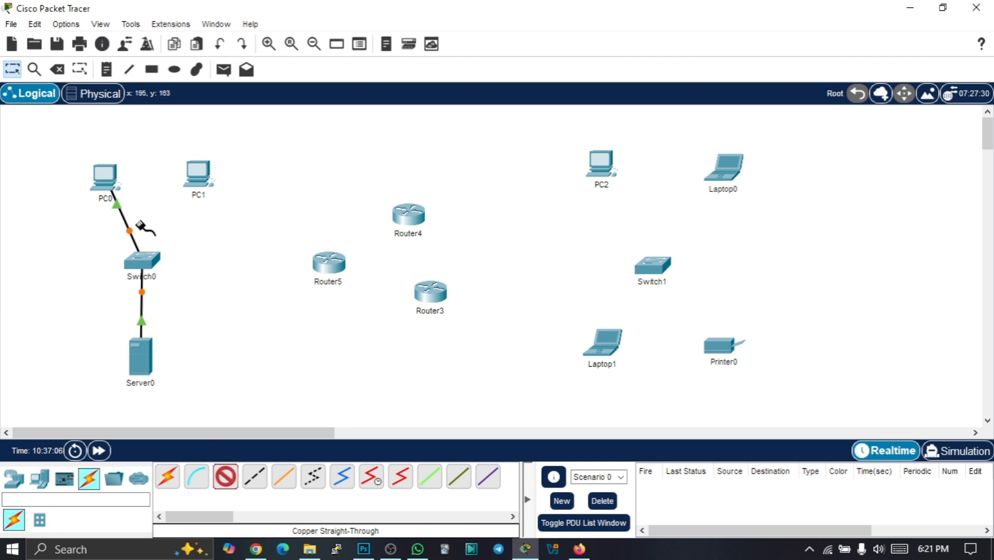
# - Connect Switch0's FastEthernet2/1 to PC1's FastEthernet0 with a Copper Straight-Through cable
pyautogui.click(148, 262)
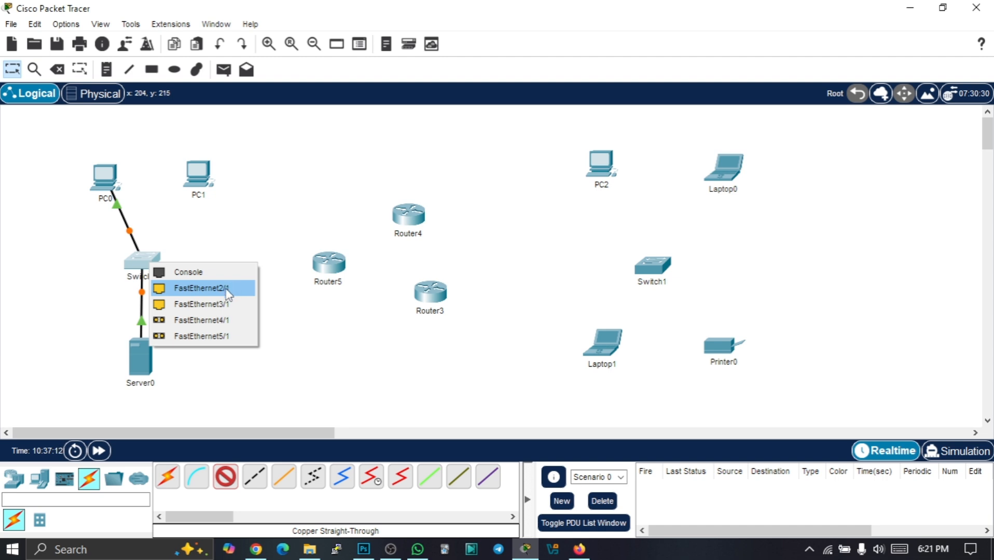
pyautogui.click(203, 290)
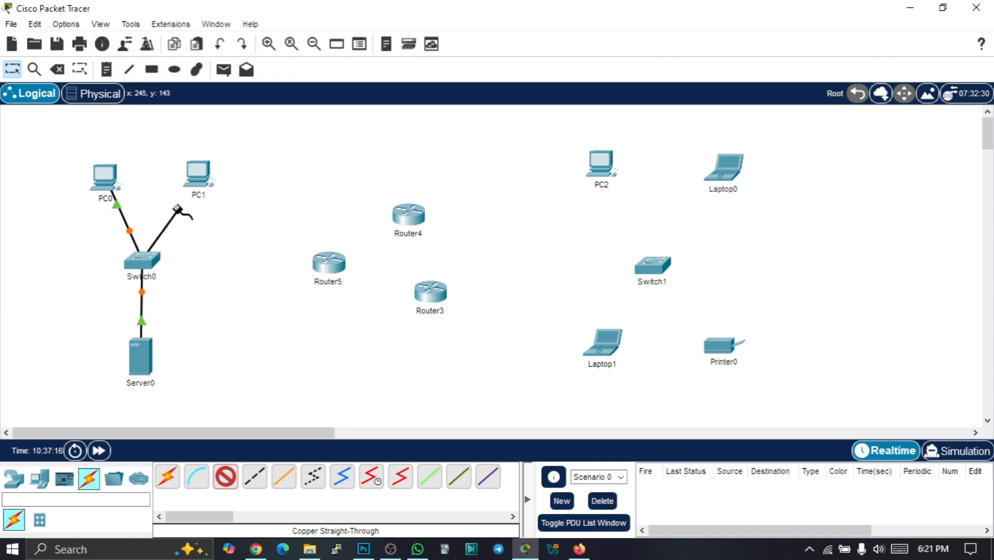
pyautogui.click(198, 177)
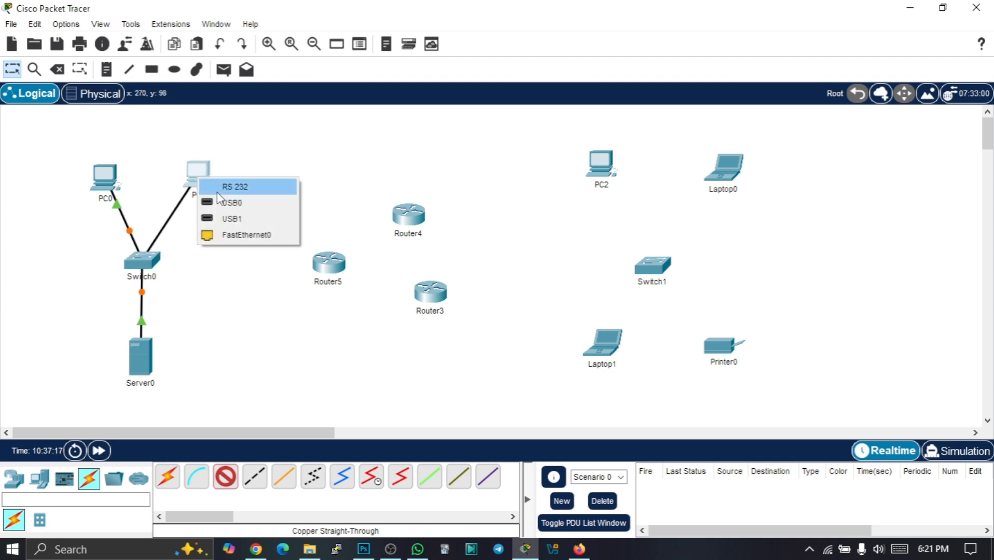
pyautogui.click(252, 239)
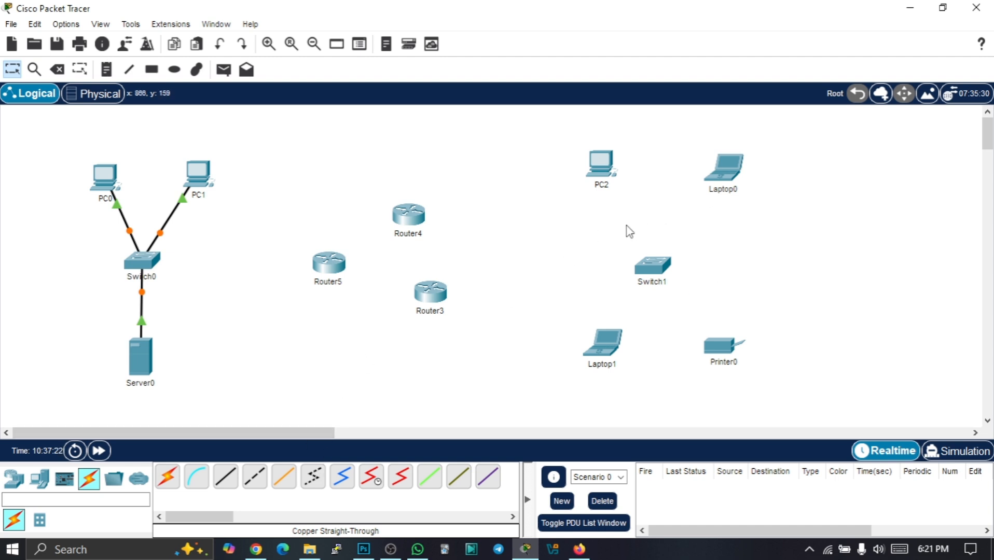
# - Connect Switch1's FastEthernet0/1 to Laptop1's FastEthernet0 with a Copper Straight-Through cable
pyautogui.click(229, 483)
pyautogui.click(659, 271)
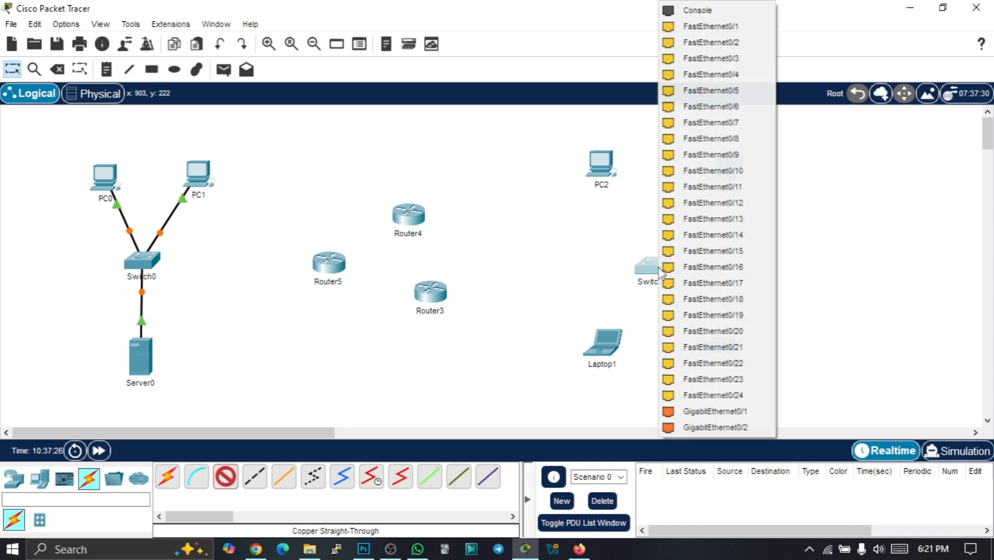
pyautogui.click(729, 27)
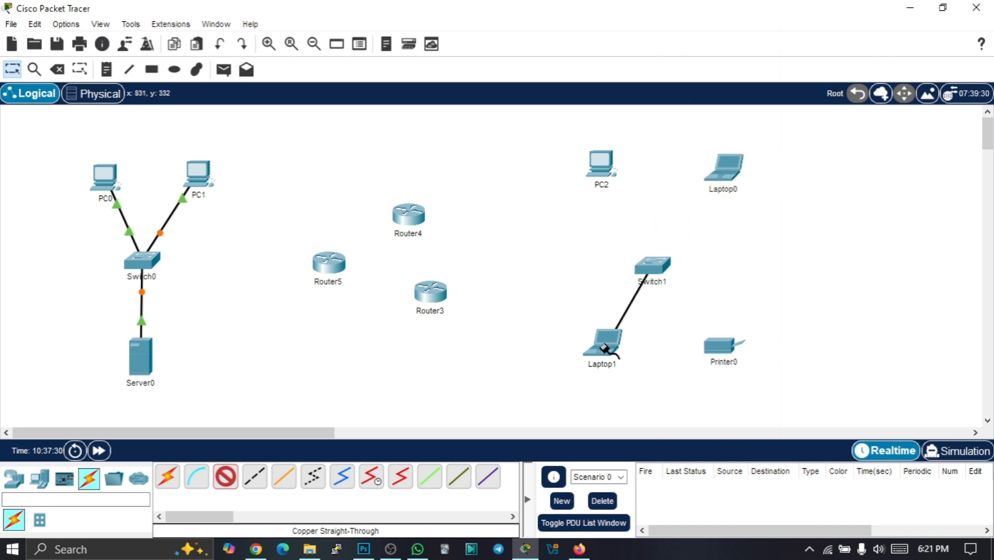
pyautogui.click(604, 349)
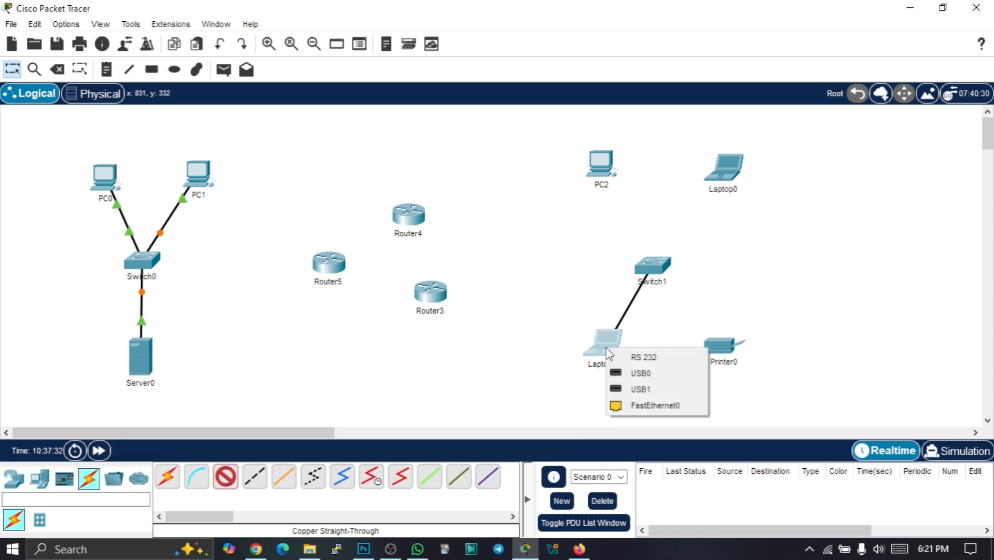
pyautogui.click(655, 406)
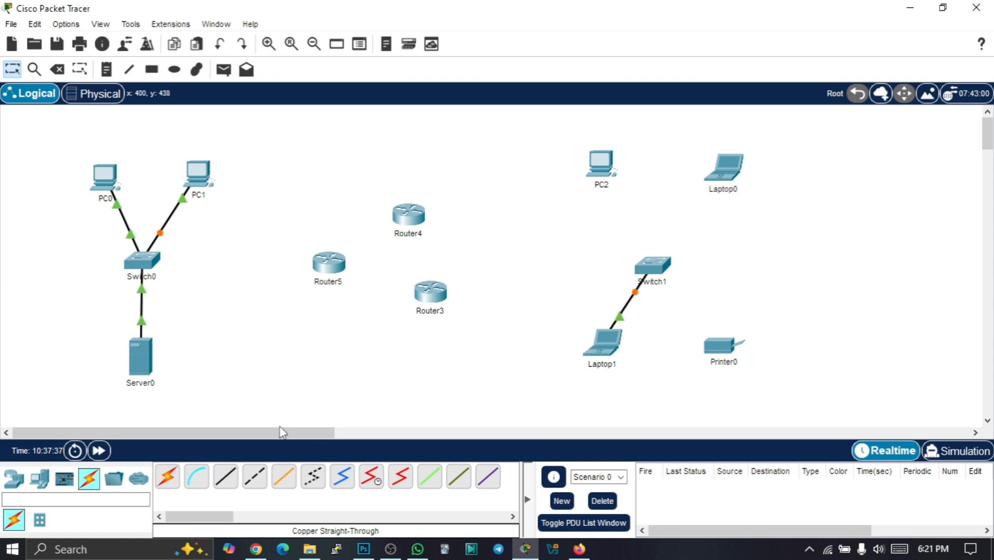
# - Connect Switch1's FastEthernet0/2 to PC2's FastEthernet0 with a Copper Straight-Through cable
pyautogui.click(227, 478)
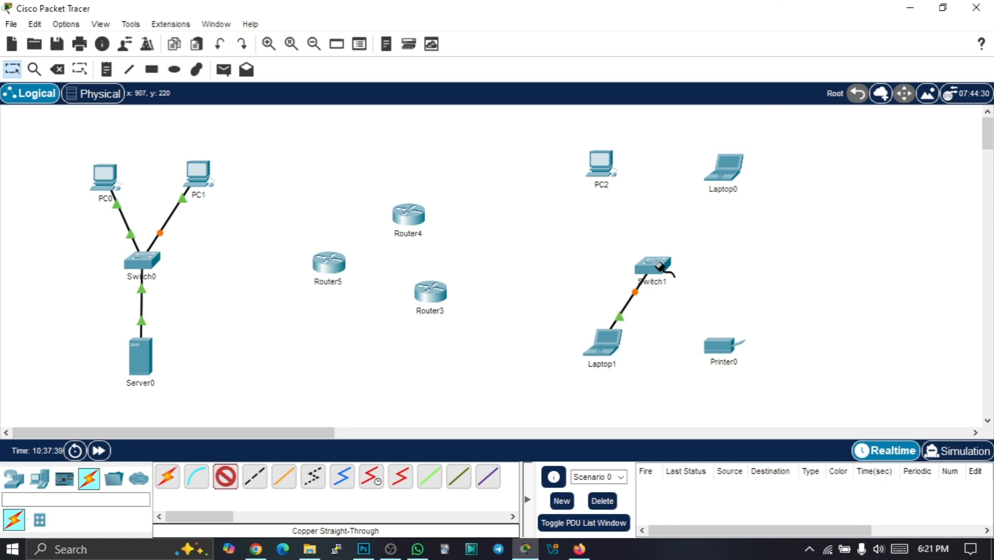
pyautogui.click(655, 267)
pyautogui.click(707, 27)
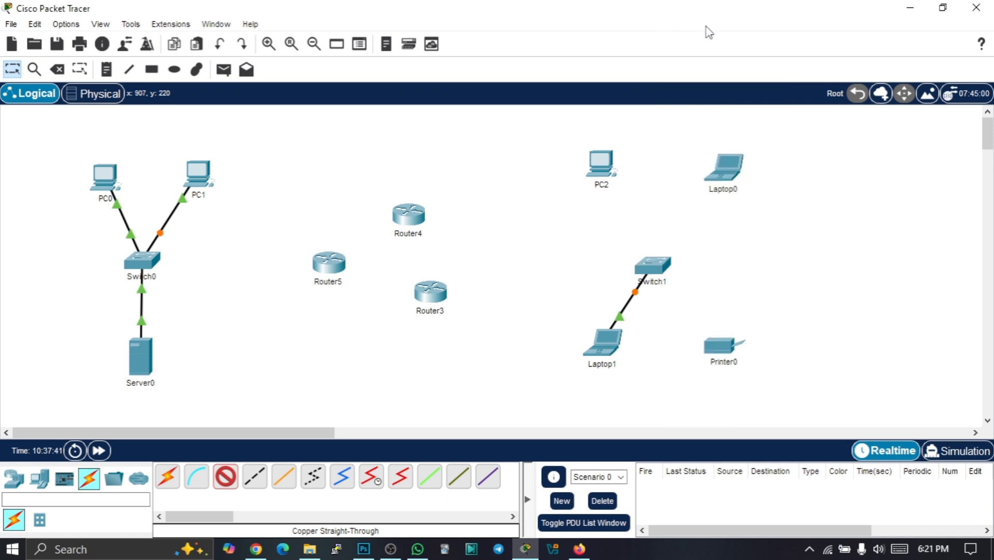
pyautogui.click(606, 166)
pyautogui.click(652, 219)
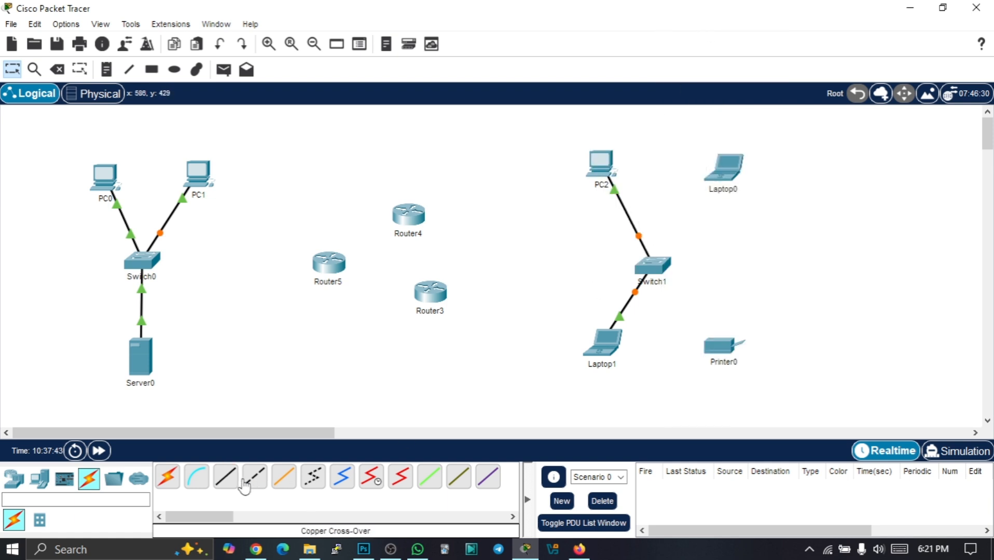
# - Connect a free FastEthernet port on Switch1 to Laptop0's FastEthernet0 with a Copper Straight-Through cable
pyautogui.click(226, 477)
pyautogui.click(654, 265)
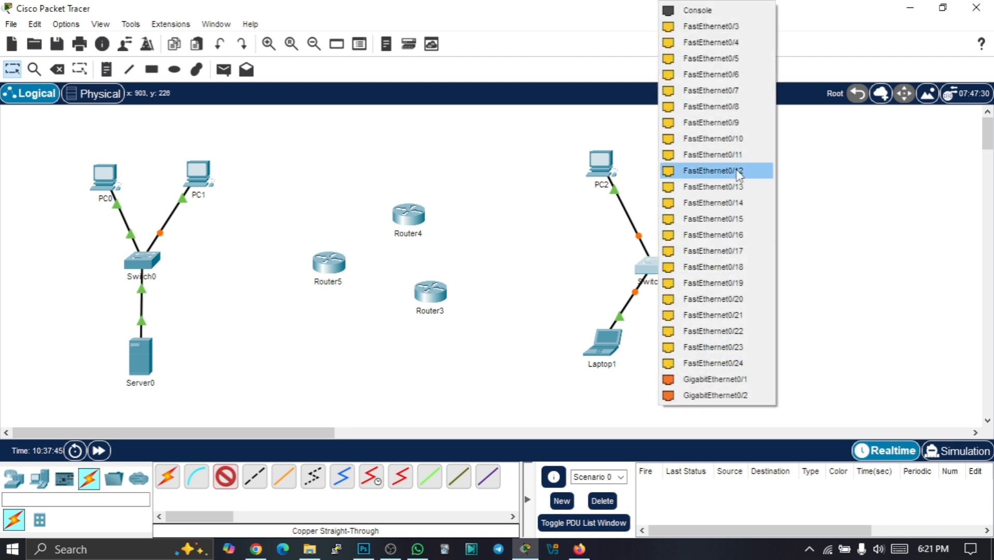
pyautogui.click(729, 41)
pyautogui.click(729, 175)
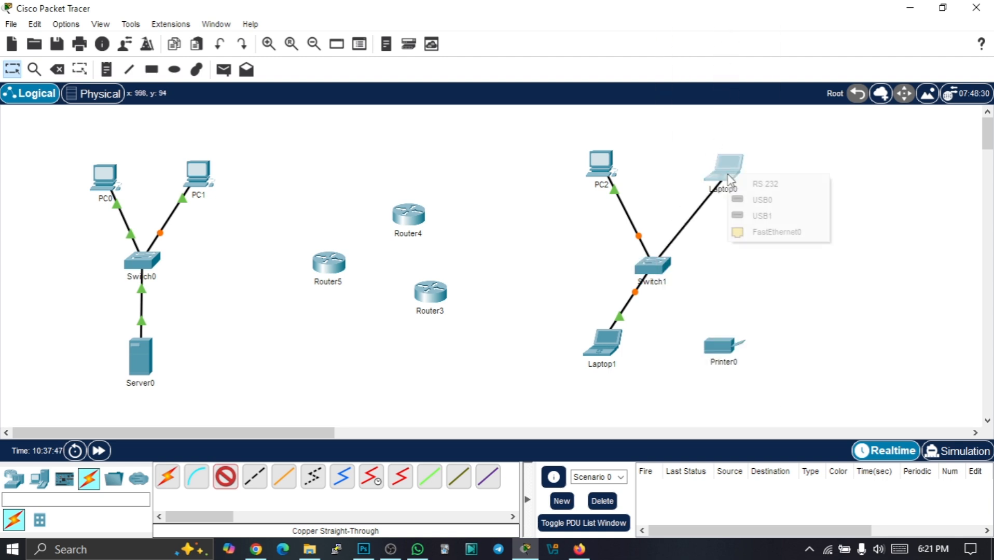
pyautogui.click(755, 236)
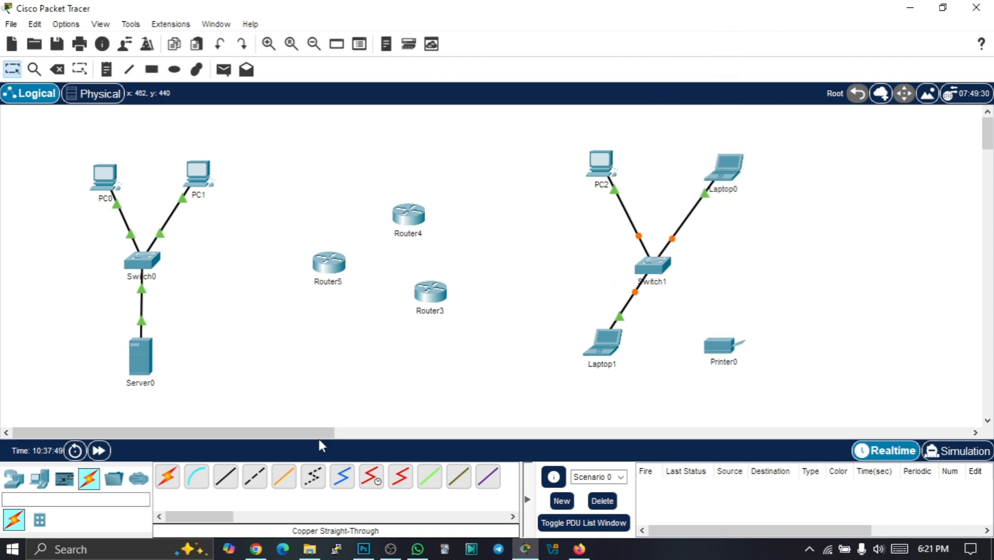
# - Connect a free FastEthernet port on Switch1 to Printer0 with a Copper Straight-Through cable and shift the printer slightly right
pyautogui.click(226, 476)
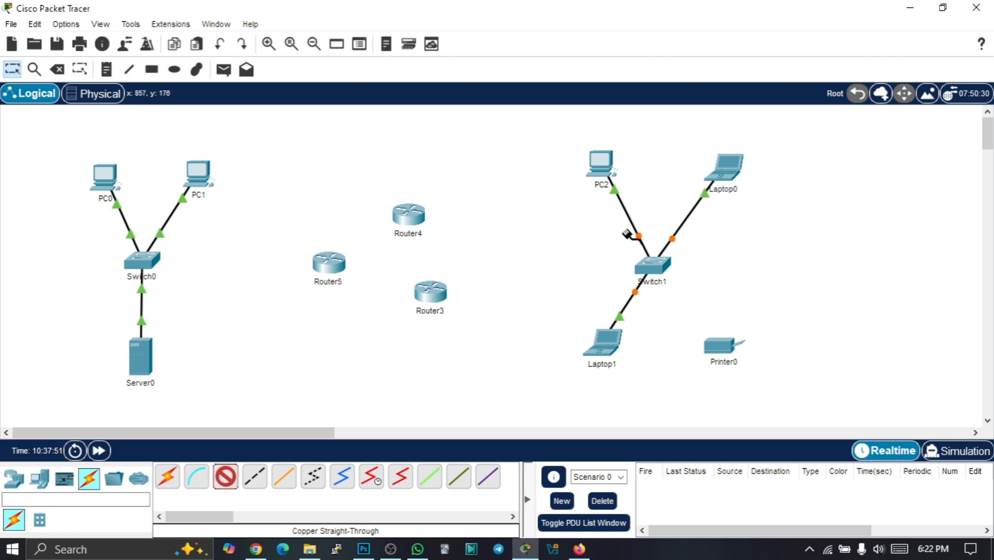
pyautogui.click(665, 269)
pyautogui.click(746, 30)
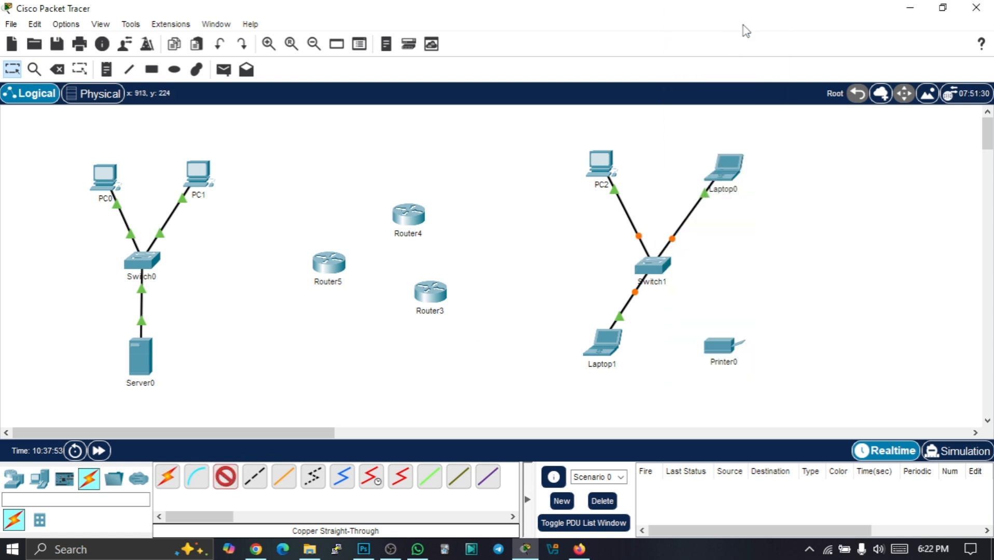
pyautogui.click(732, 345)
pyautogui.click(745, 362)
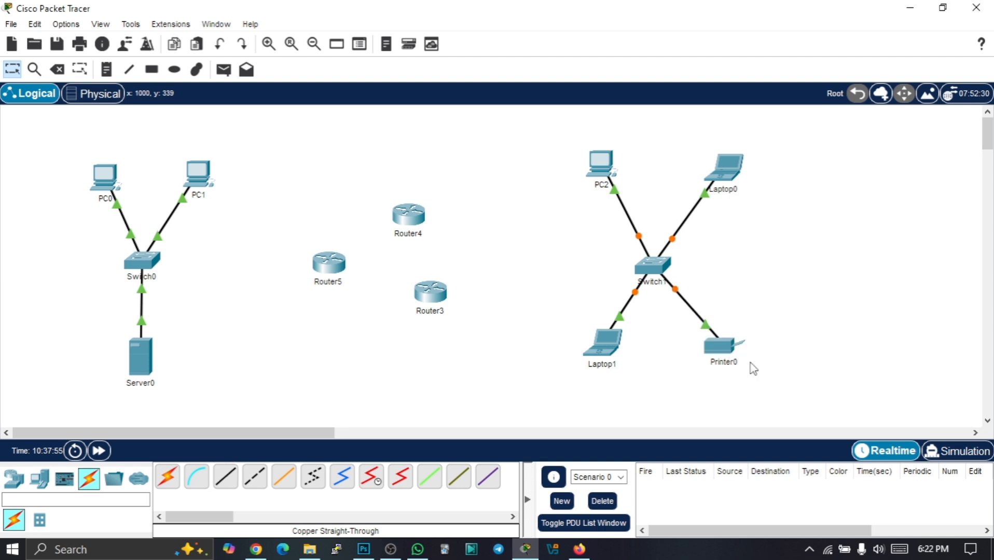
pyautogui.moveTo(706, 342); pyautogui.dragTo(721, 343)
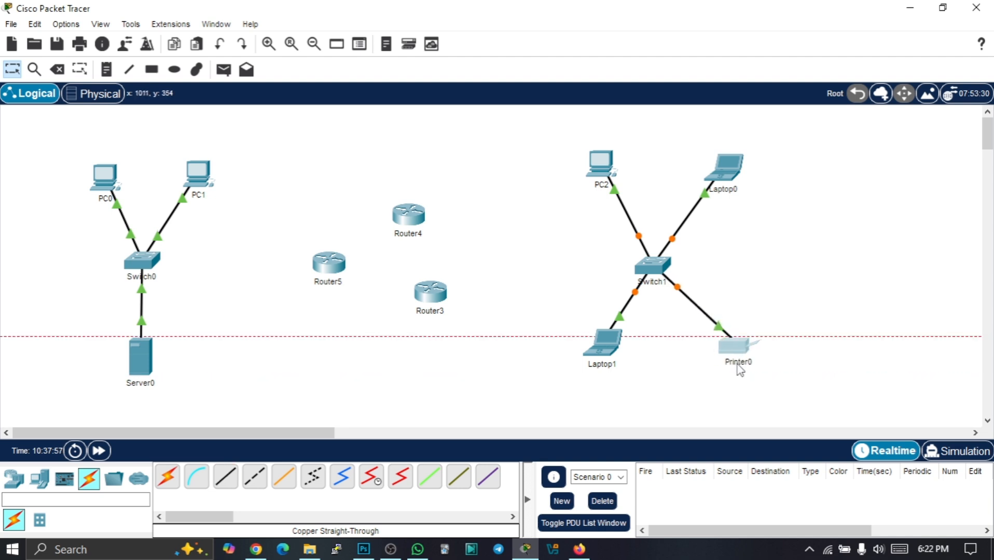
# - Choose orange as the rectangle fill color and draw a rectangle around the whole Switch0 network
pyautogui.click(151, 71)
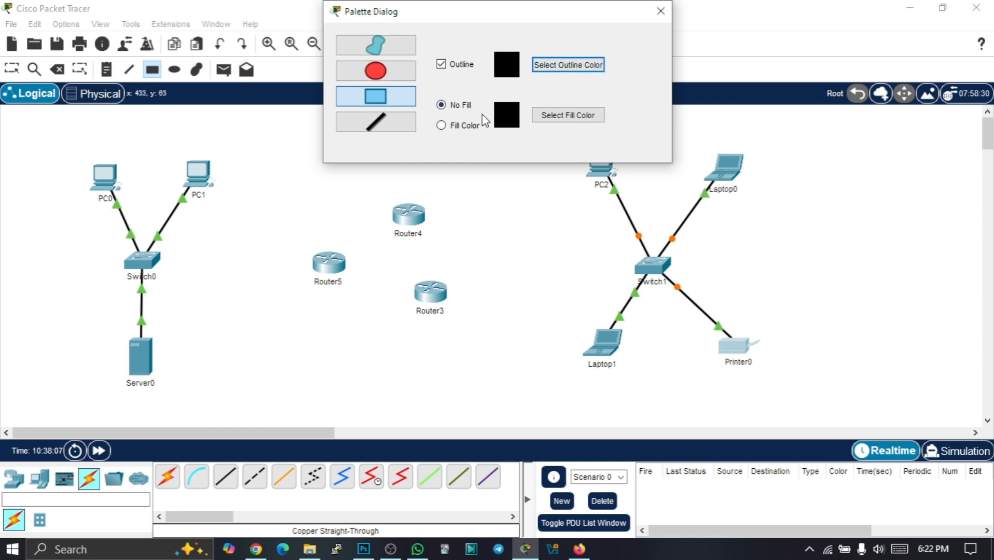
pyautogui.click(597, 116)
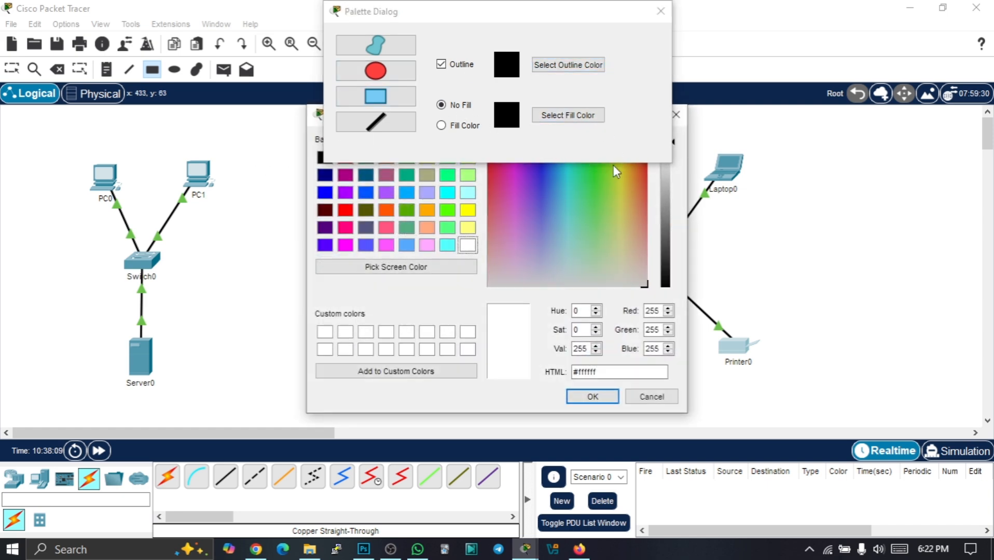
pyautogui.click(387, 210)
pyautogui.click(592, 397)
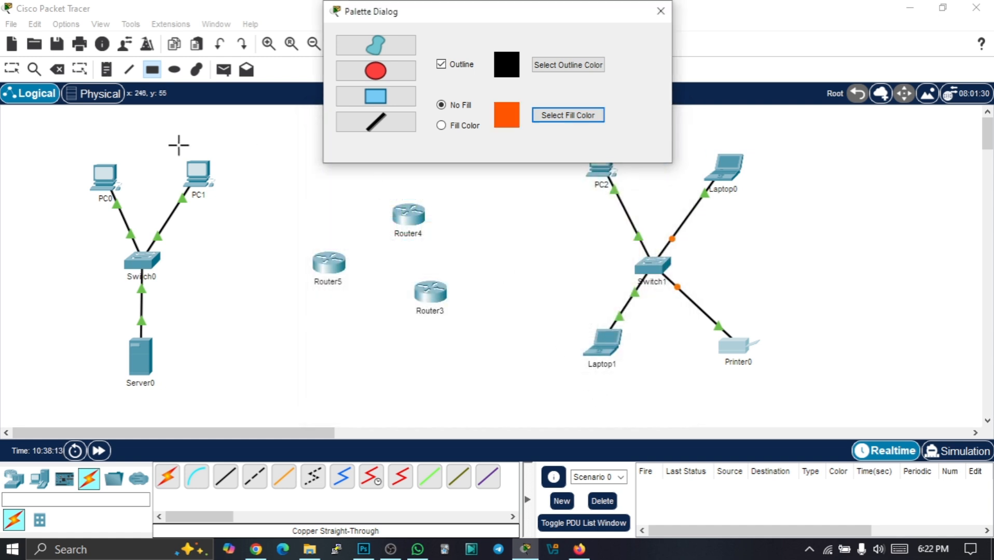
pyautogui.moveTo(52, 139); pyautogui.dragTo(228, 408)
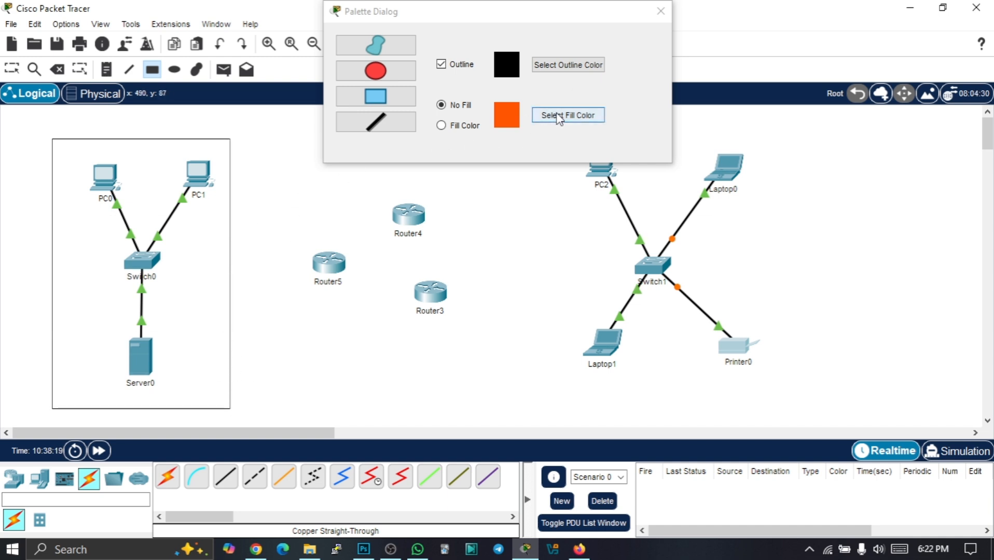
# - Switch the rectangle to Fill Color and draw an orange-filled rectangle over the outline around the Switch0 network
pyautogui.click(441, 126)
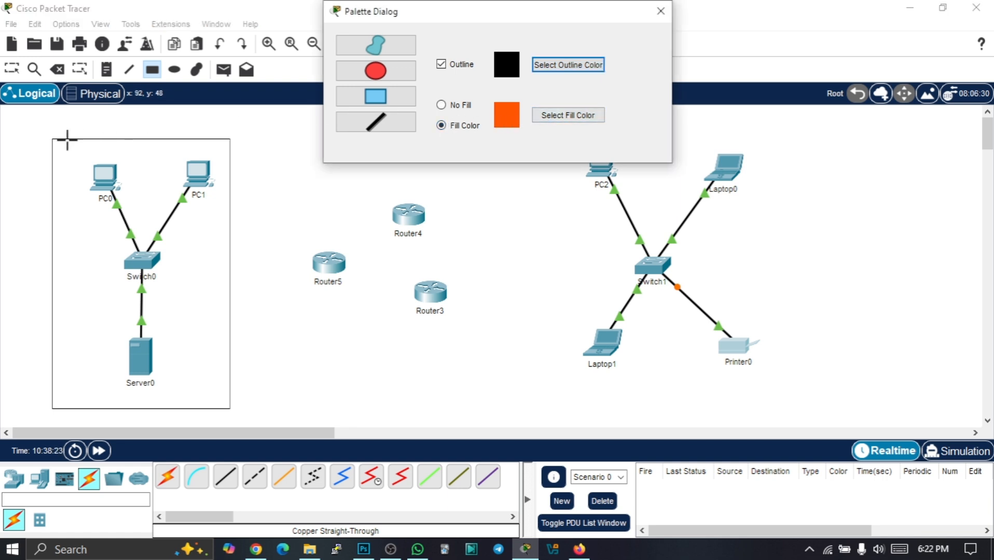
pyautogui.moveTo(51, 138); pyautogui.dragTo(230, 410)
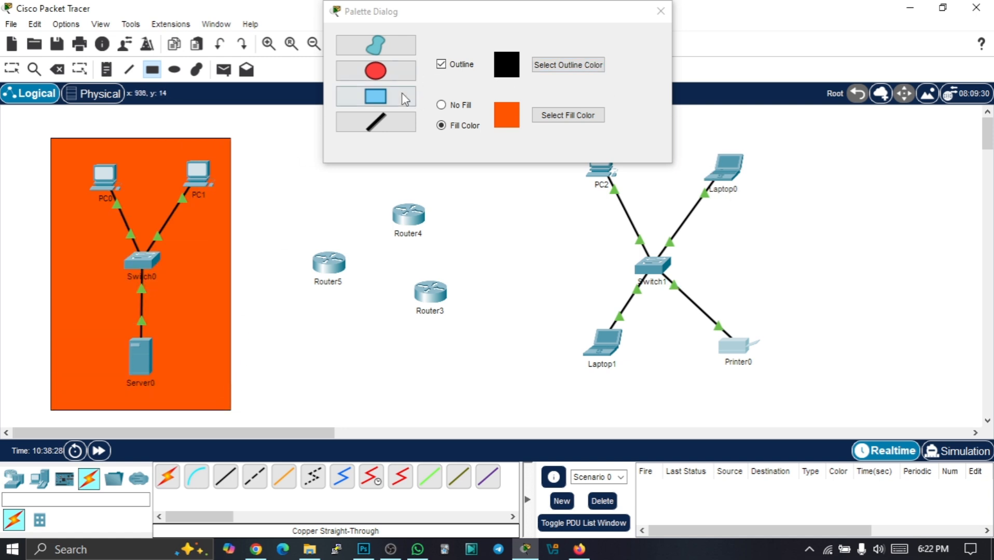
# - Set the fill color to dark red #550000 and draw a filled rectangle around the Switch1 network
pyautogui.click(573, 115)
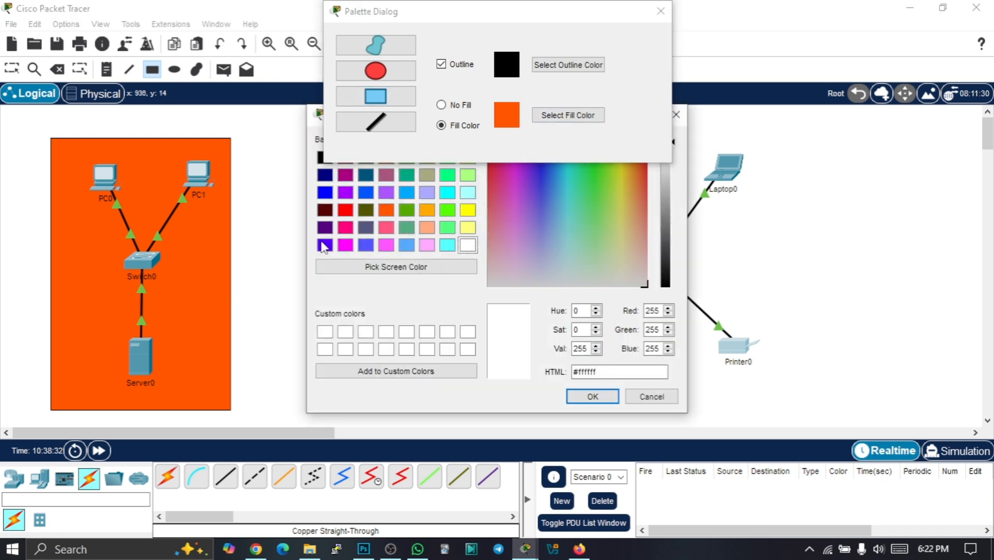
pyautogui.click(325, 210)
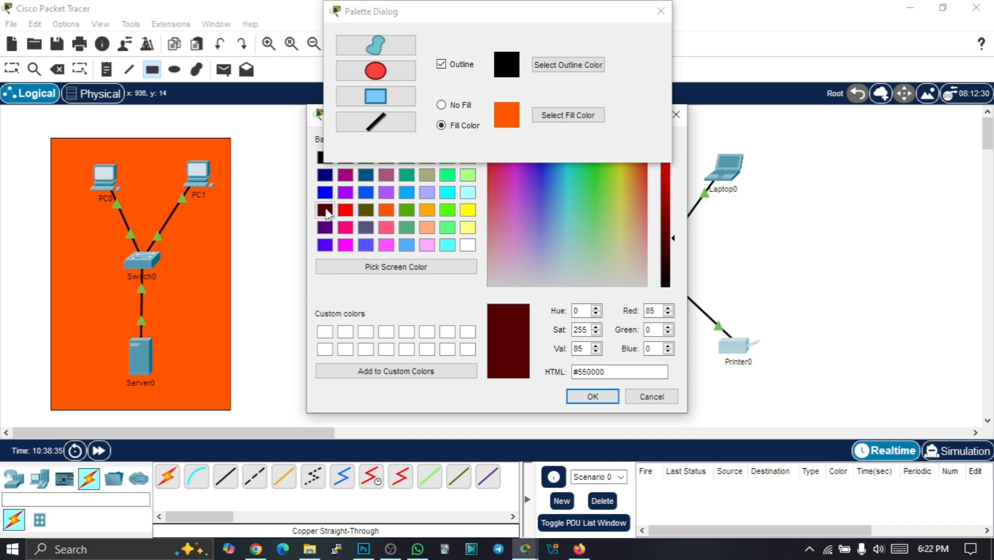
pyautogui.click(593, 396)
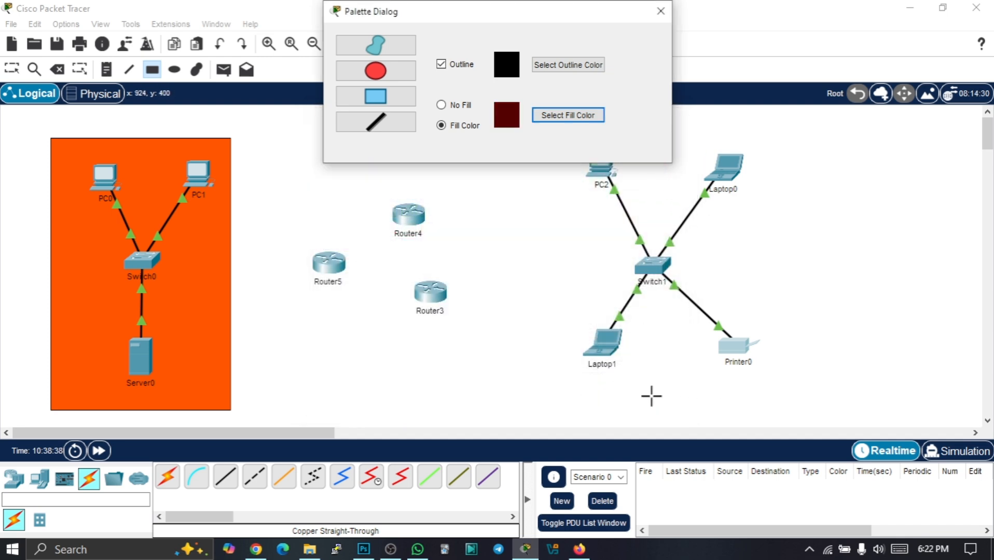
pyautogui.moveTo(571, 384); pyautogui.dragTo(763, 350)
pyautogui.moveTo(758, 274); pyautogui.dragTo(766, 126)
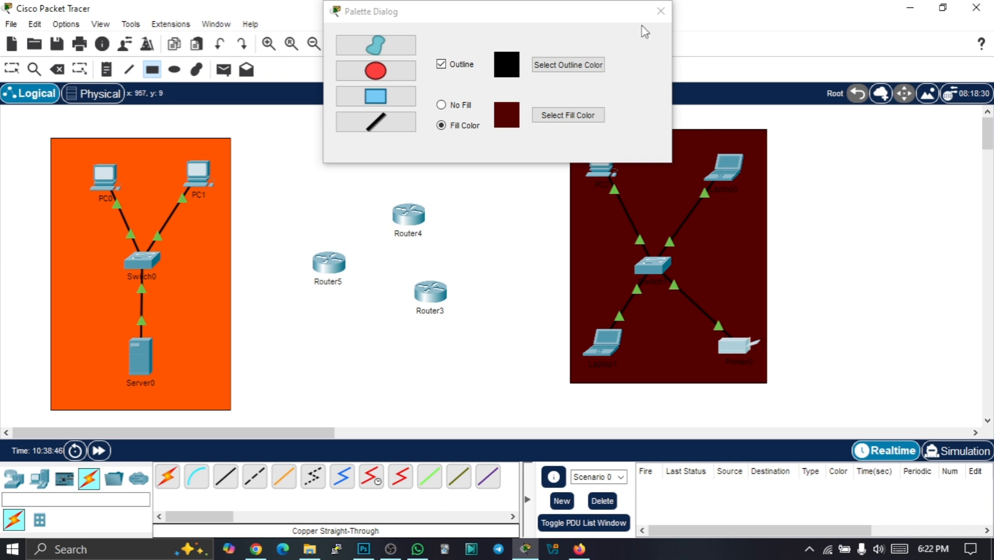
pyautogui.click(660, 11)
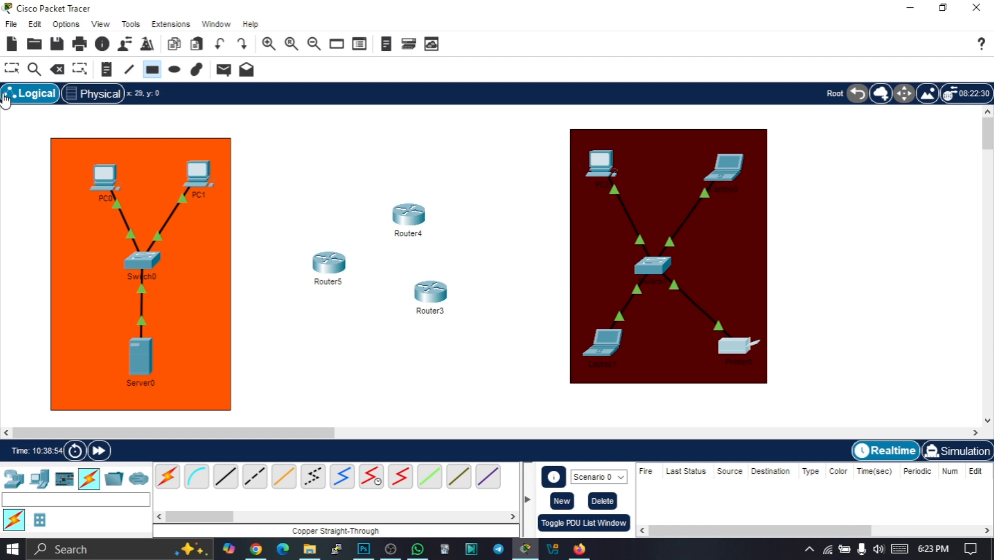
# - Place a note reading "LAN 1" and move it inside the orange rectangle between PC0 and PC1
pyautogui.click(107, 69)
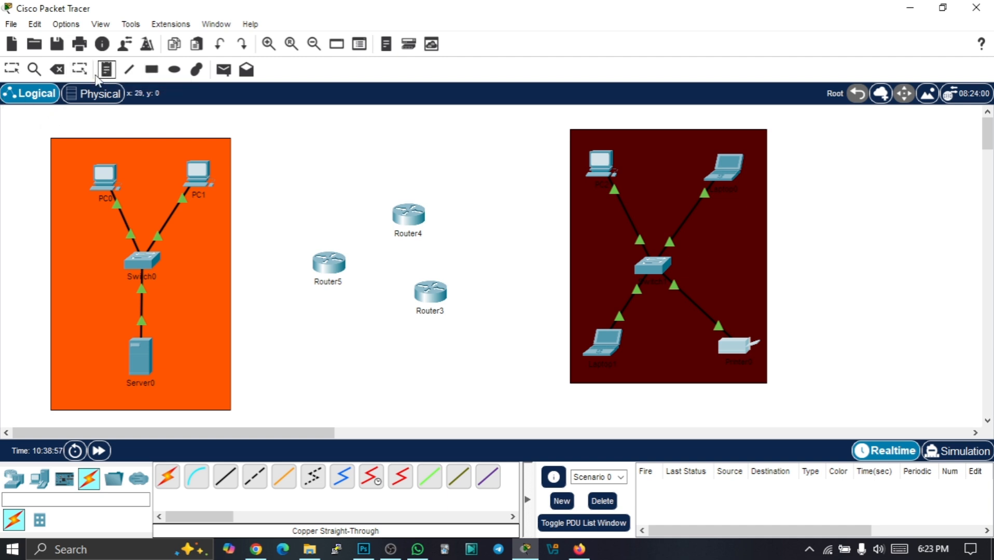
pyautogui.click(126, 125)
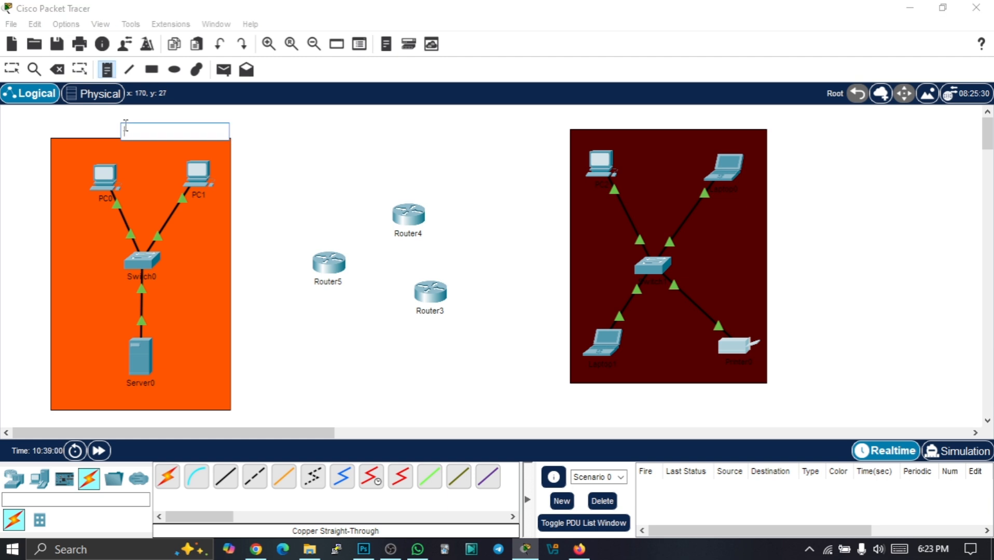
pyautogui.write('4')
pyautogui.click(11, 69)
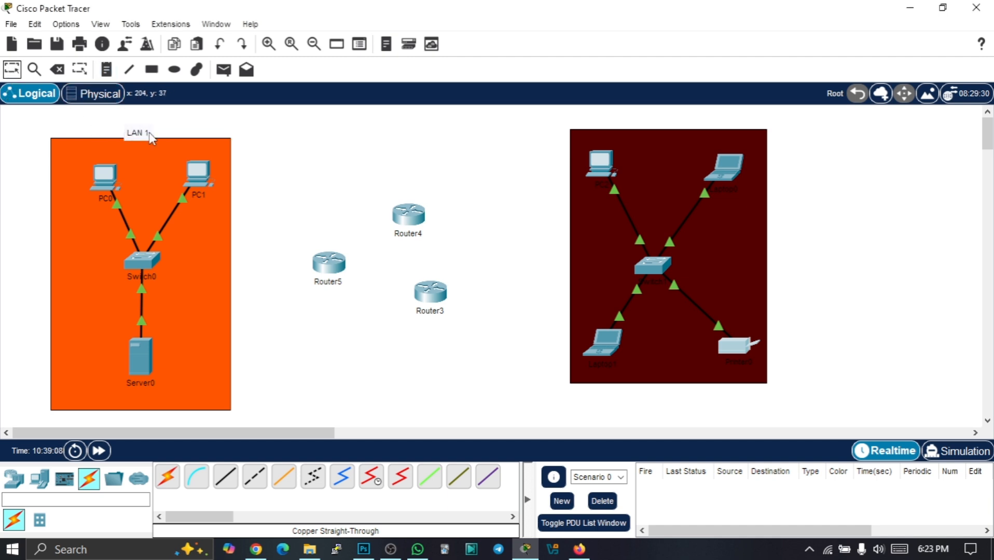
pyautogui.moveTo(136, 131); pyautogui.dragTo(152, 167)
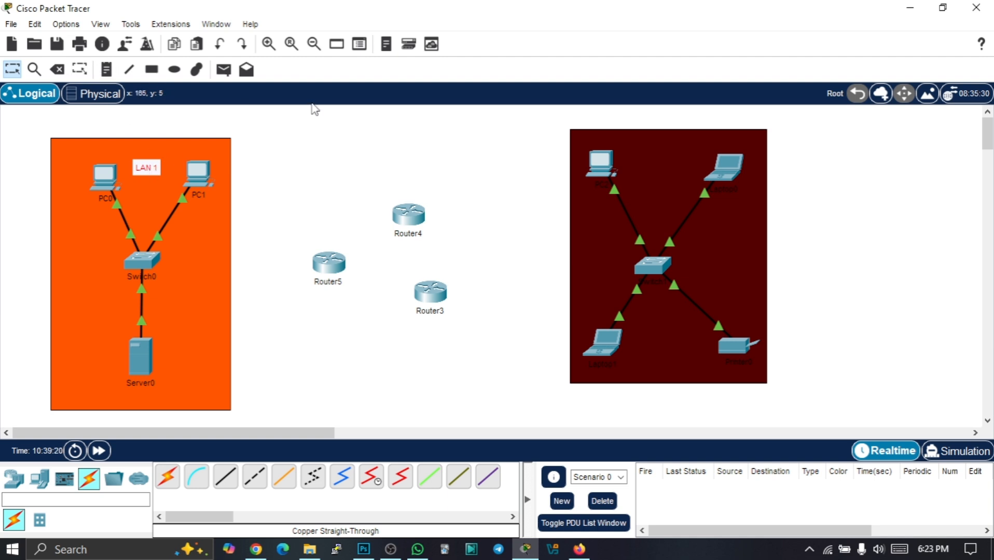
# - Place a note reading "LAN 2" and move it inside the dark red rectangle between PC2 and Laptop0
pyautogui.click(106, 69)
pyautogui.click(654, 117)
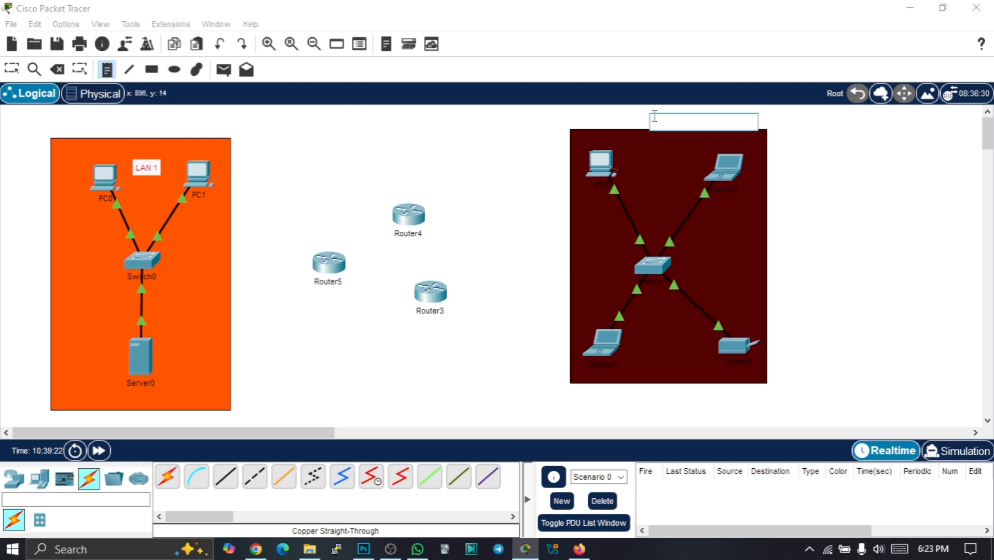
pyautogui.write('LAN 2')
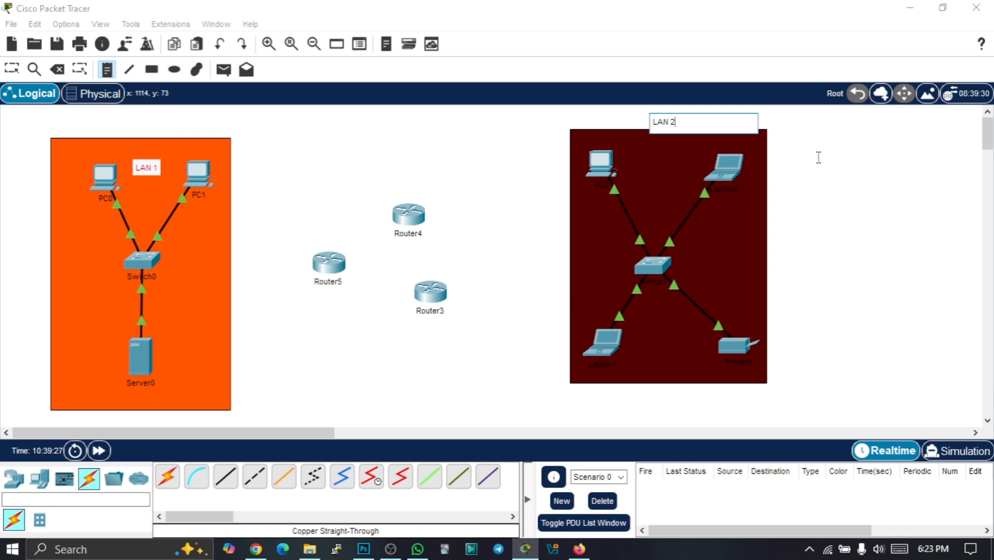
pyautogui.click(845, 139)
pyautogui.press('Escape')
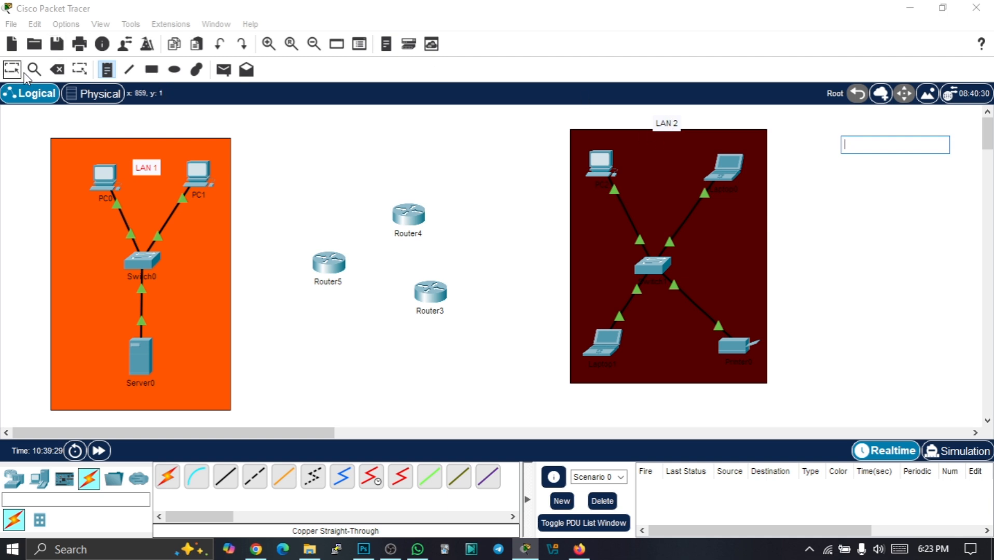
pyautogui.moveTo(656, 127); pyautogui.dragTo(660, 155)
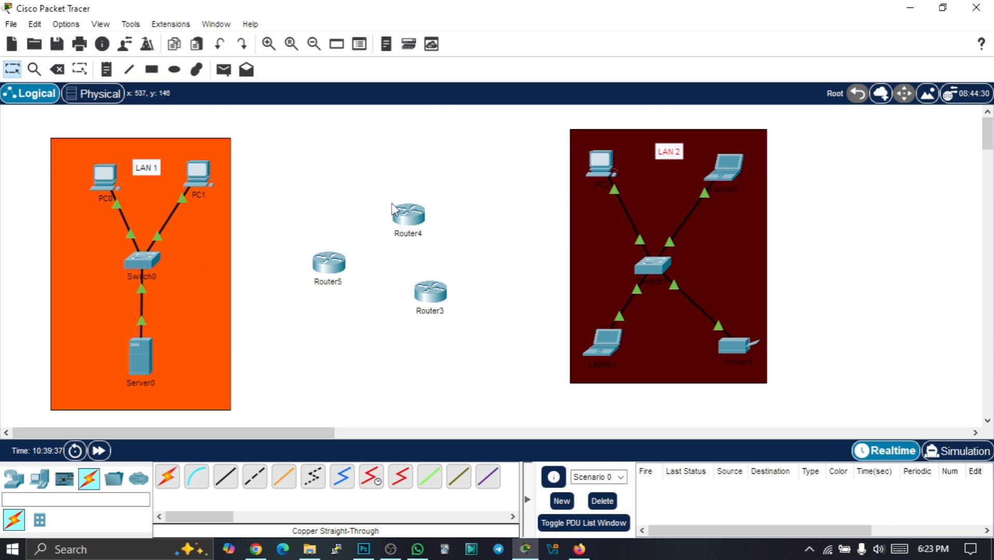
# - Set the rectangle fill color to light green #aaff7f and draw a filled rectangle around the three routers
pyautogui.click(178, 71)
pyautogui.click(381, 99)
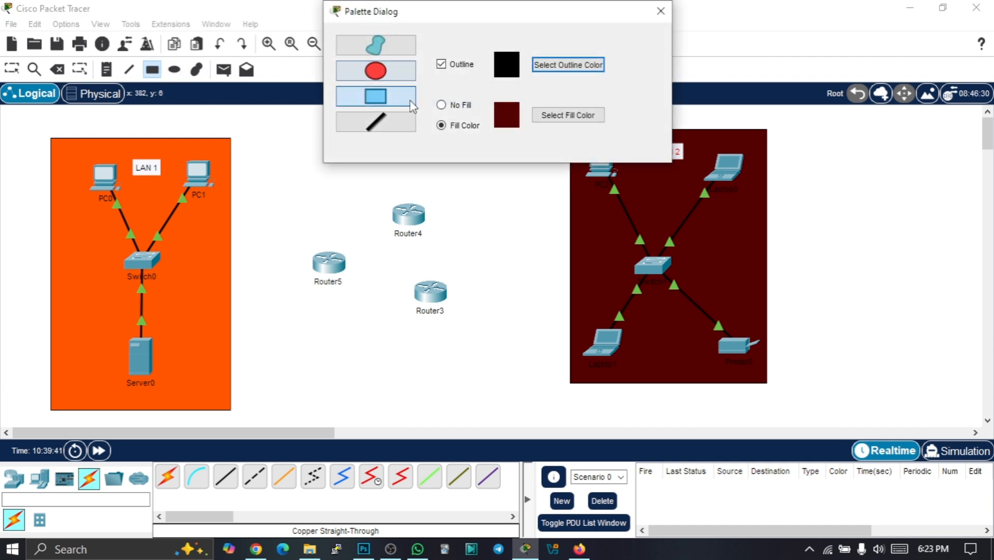
pyautogui.click(537, 118)
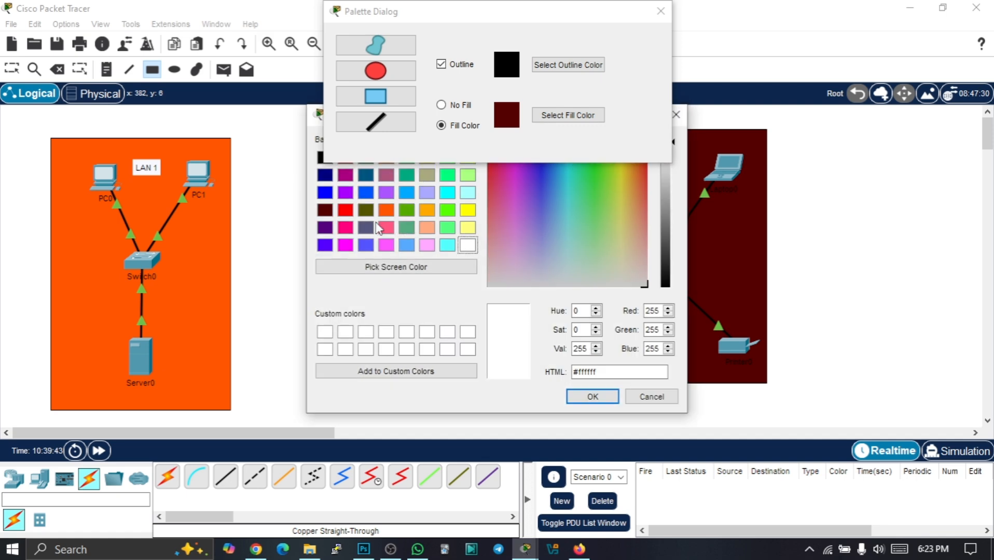
pyautogui.click(468, 177)
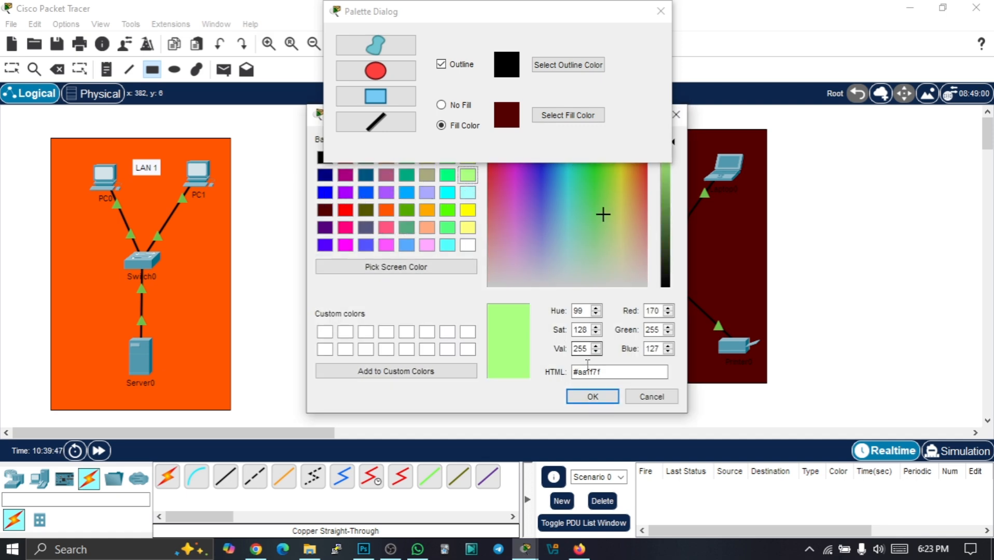
pyautogui.click(591, 397)
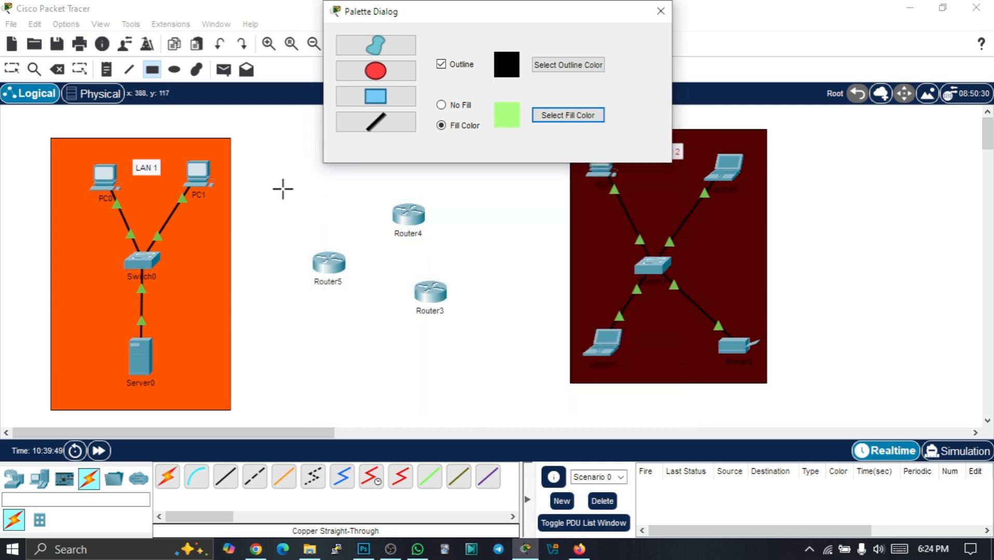
pyautogui.moveTo(297, 196)
pyautogui.mouseDown()
pyautogui.moveTo(391, 237)
pyautogui.moveTo(473, 322)
pyautogui.moveTo(475, 338)
pyautogui.mouseUp()
pyautogui.moveTo(474, 334)
pyautogui.mouseDown()
pyautogui.moveTo(495, 341)
pyautogui.moveTo(479, 341)
pyautogui.mouseUp()
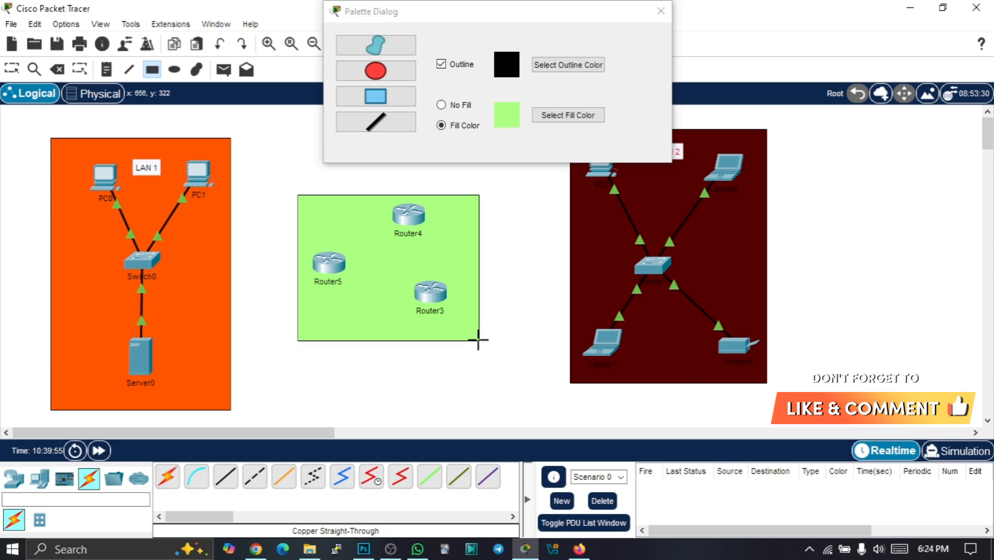
pyautogui.click(661, 11)
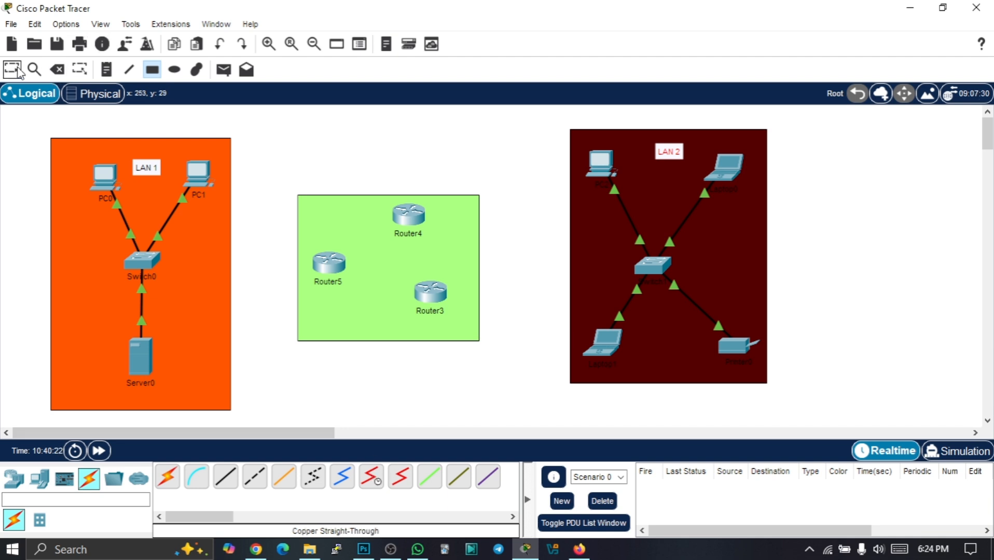
# - Examine Router4's physical device view and read the descriptions of the HWIC-1GE-SFP and HWIC-2T modules
pyautogui.click(408, 214)
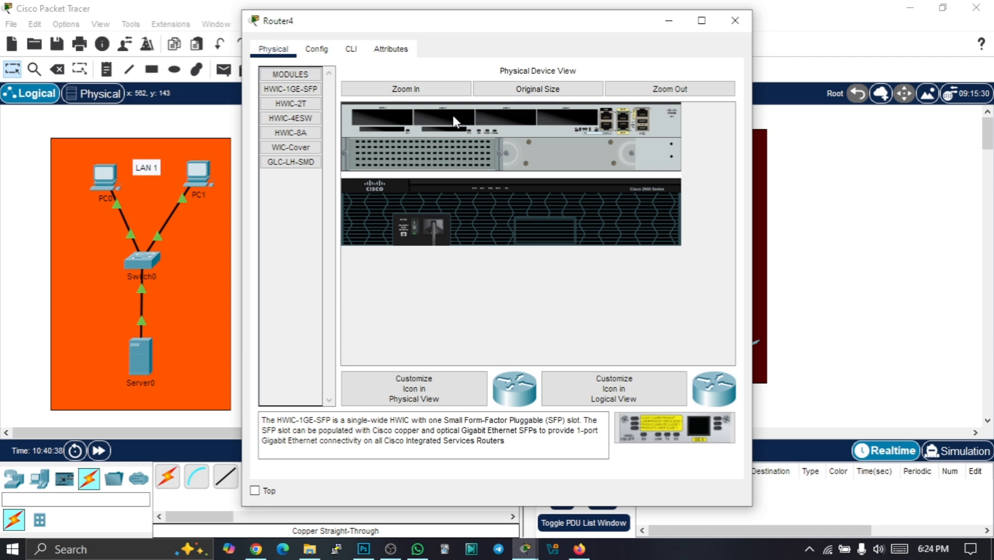
pyautogui.click(409, 89)
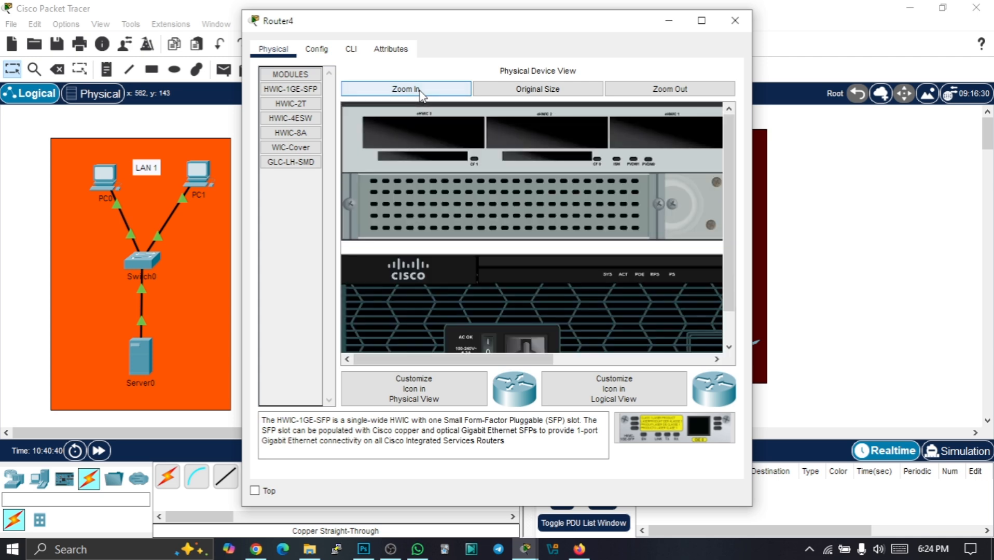
pyautogui.moveTo(446, 360)
pyautogui.mouseDown()
pyautogui.moveTo(571, 364)
pyautogui.moveTo(441, 362)
pyautogui.mouseUp()
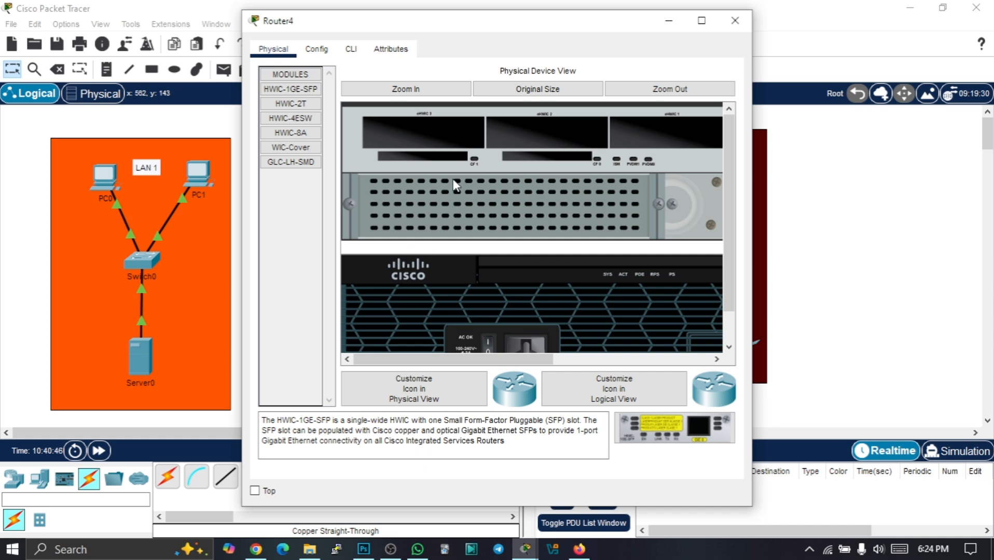
pyautogui.scroll(-1, 506, 271)
pyautogui.scroll(1, 450, 163)
pyautogui.scroll(-1, 495, 264)
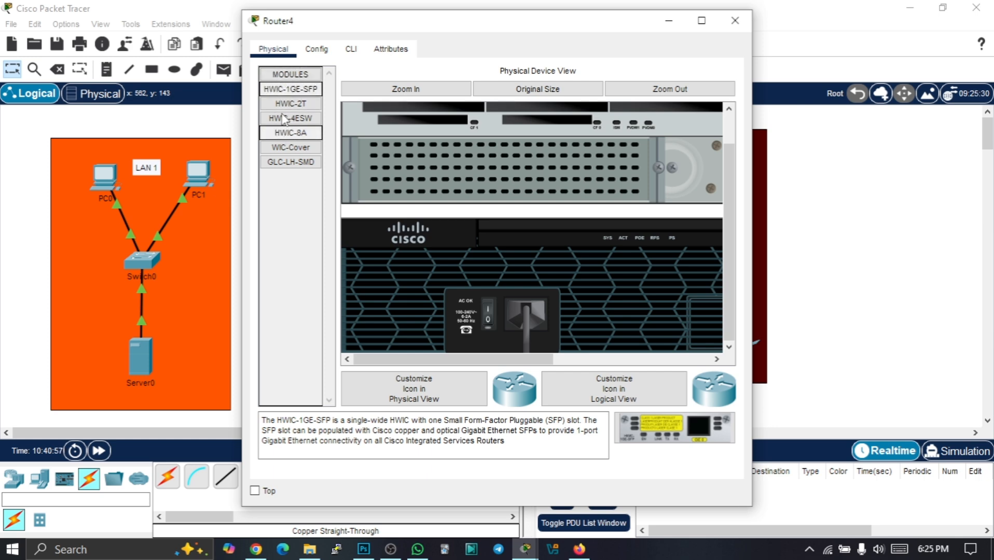
pyautogui.moveTo(265, 422); pyautogui.dragTo(517, 460)
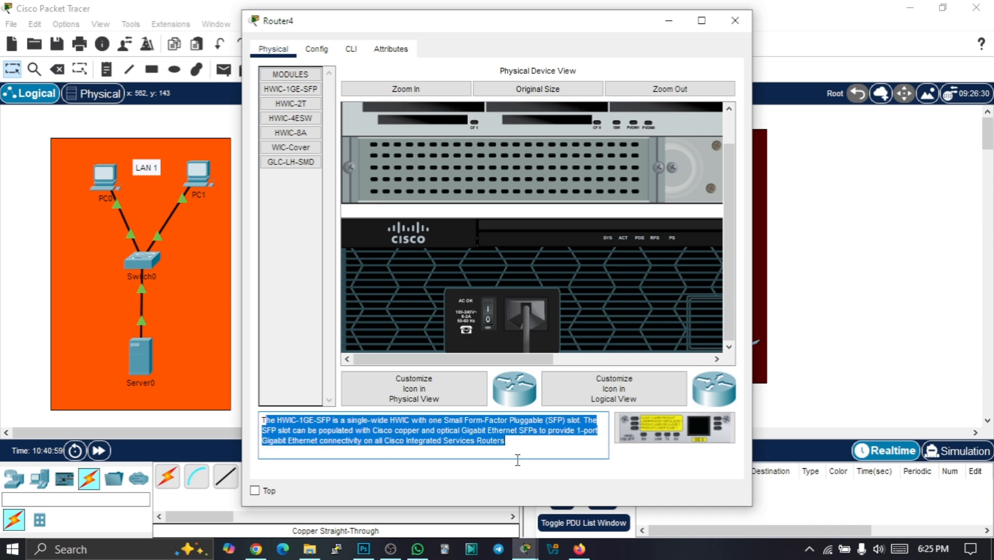
pyautogui.click(543, 446)
pyautogui.click(304, 109)
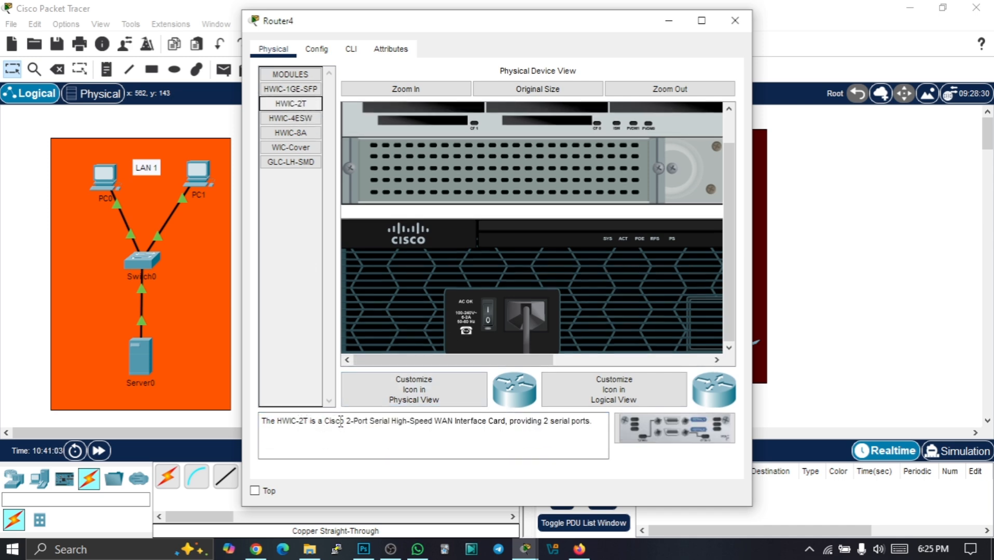
pyautogui.moveTo(347, 423); pyautogui.dragTo(390, 425)
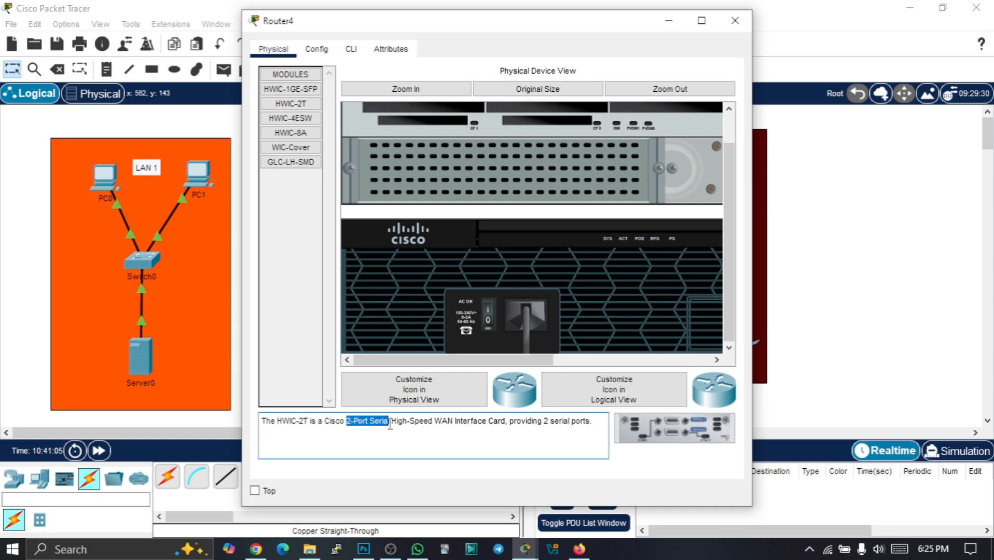
pyautogui.click(363, 422)
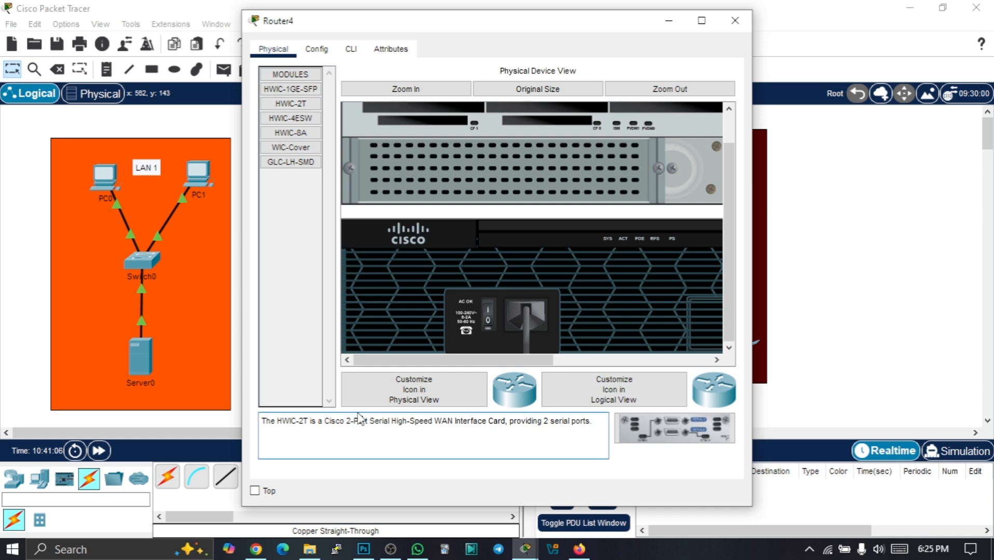
# - Install an HWIC-2T module in each of Router4's eHWIC 3 and eHWIC 2 slots
pyautogui.click(290, 106)
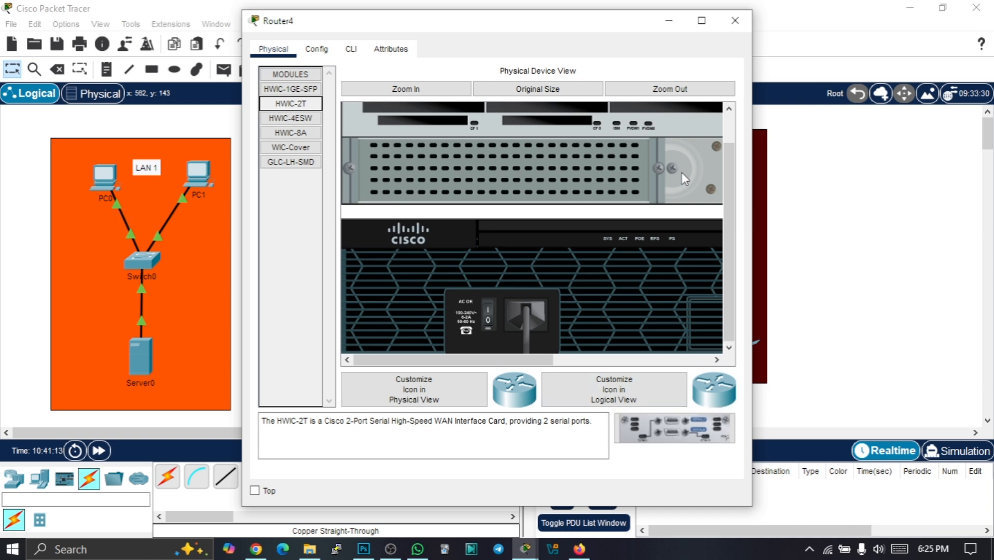
pyautogui.moveTo(726, 192); pyautogui.dragTo(734, 149)
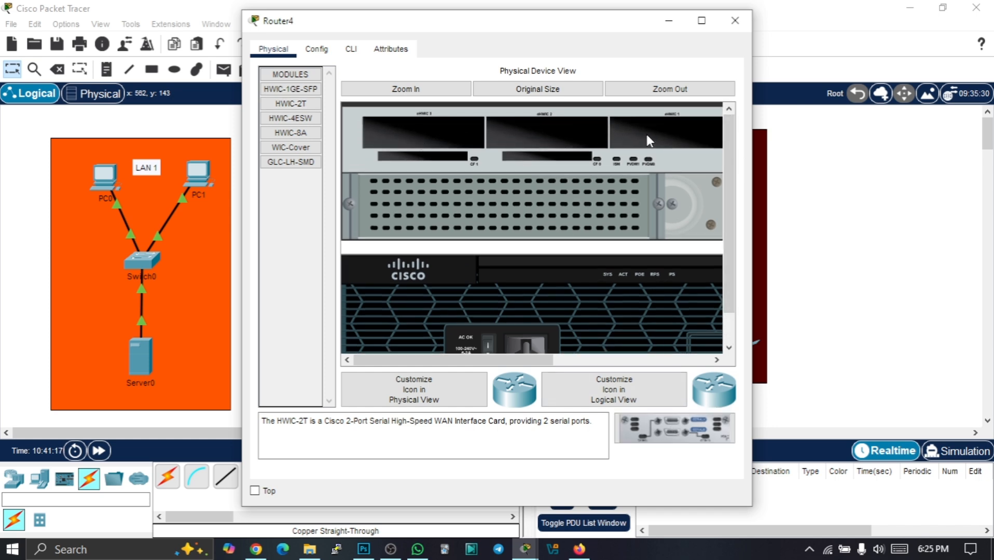
pyautogui.moveTo(398, 360)
pyautogui.mouseDown()
pyautogui.moveTo(558, 360)
pyautogui.moveTo(398, 360)
pyautogui.mouseUp()
pyautogui.moveTo(675, 428); pyautogui.dragTo(430, 136)
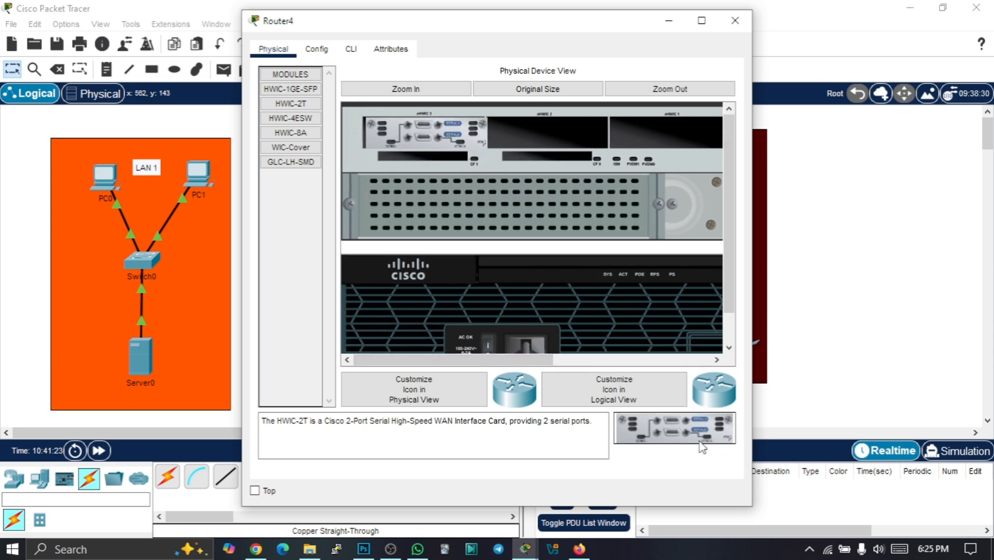
pyautogui.moveTo(695, 436); pyautogui.dragTo(560, 146)
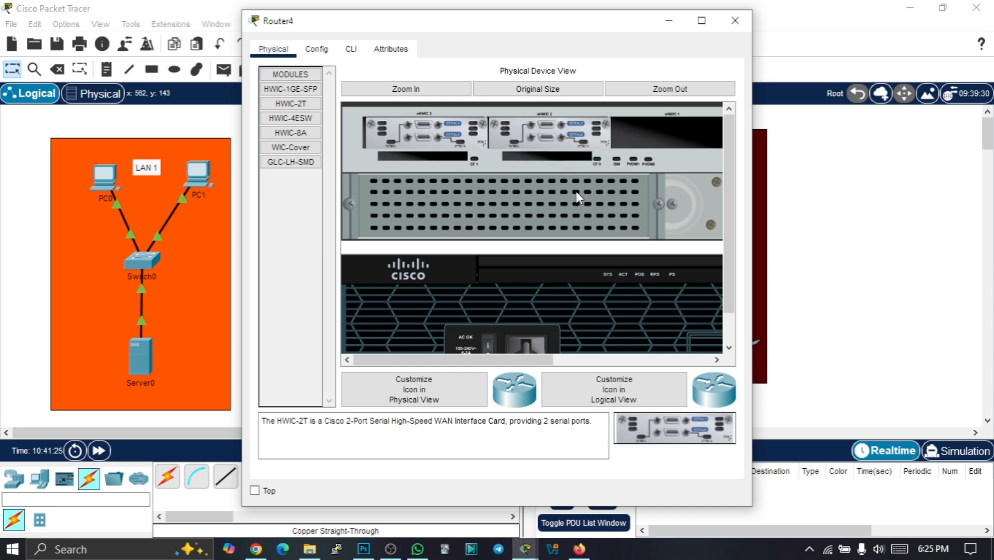
pyautogui.scroll(-3, 724, 249)
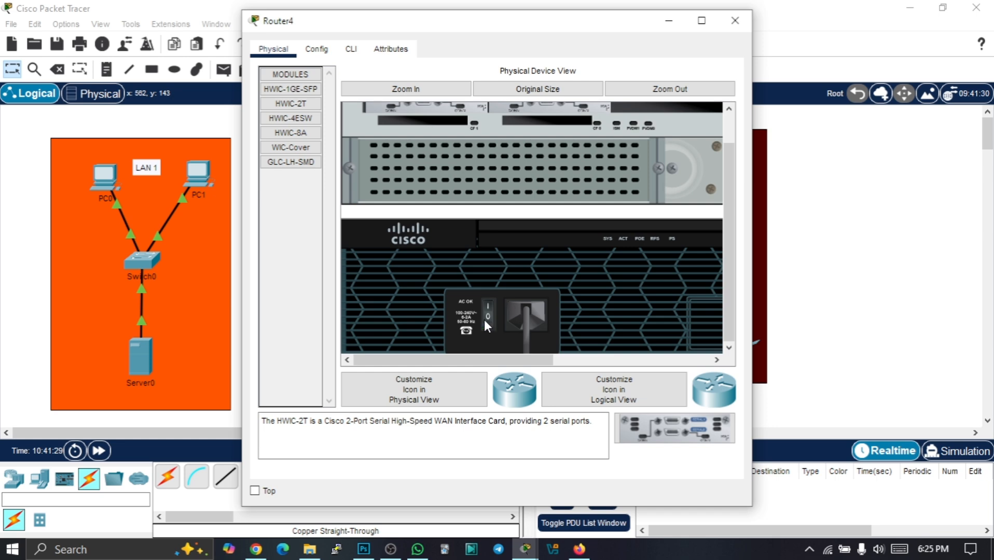
# - Try to remove the HWIC-2T module from Router4's eHWIC 2 slot
pyautogui.click(670, 89)
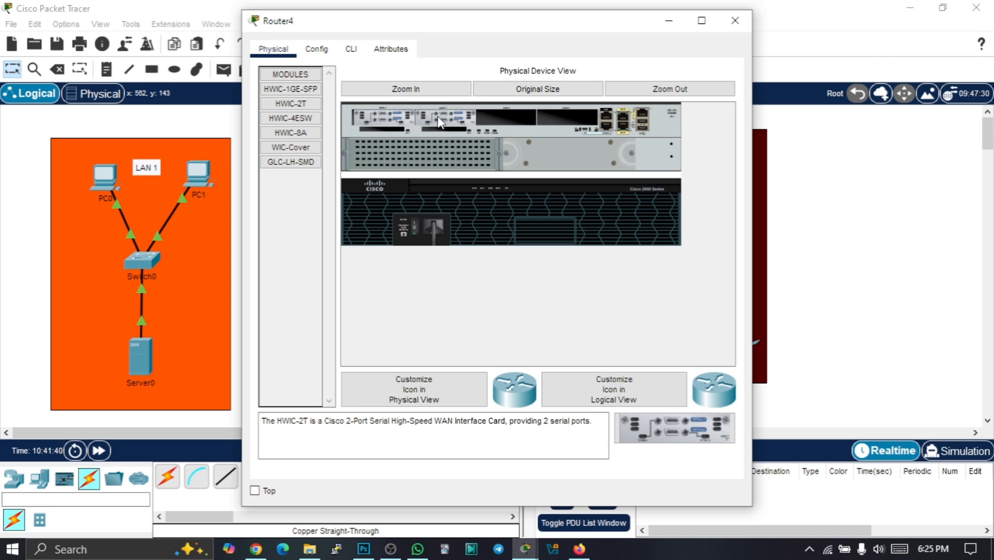
pyautogui.moveTo(439, 117); pyautogui.dragTo(664, 439)
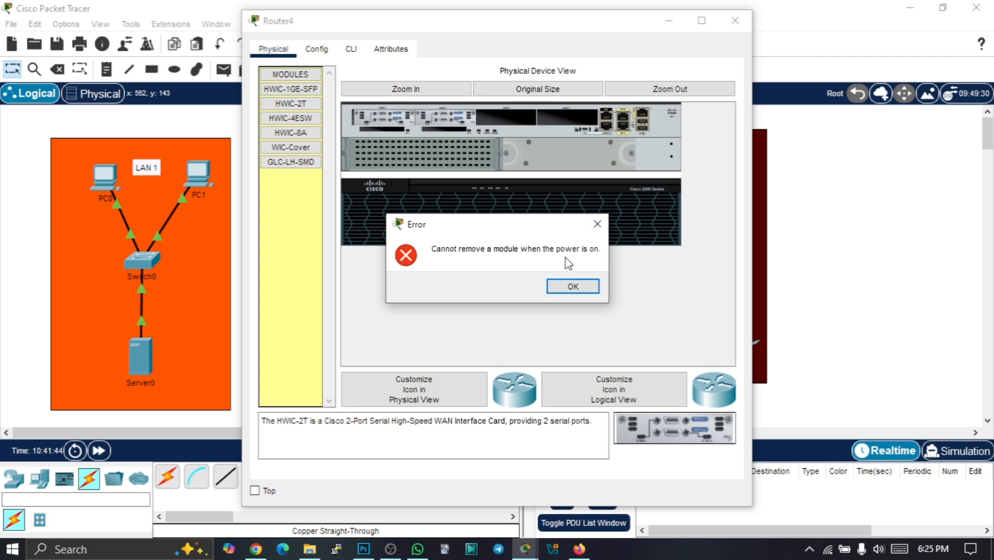
pyautogui.click(573, 286)
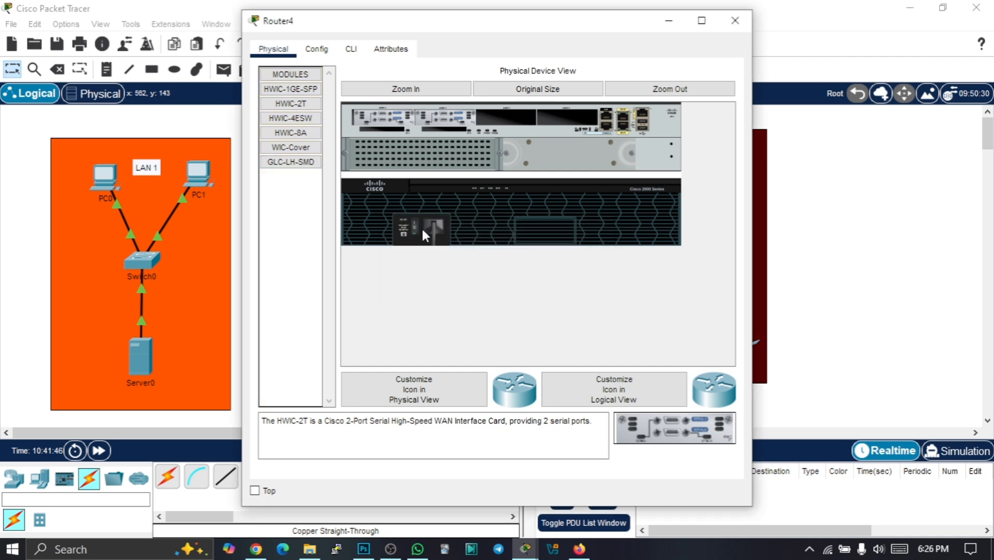
# - Remove the HWIC-2T module from Router4's eHWIC 2 slot and close the router's device window
pyautogui.moveTo(450, 118); pyautogui.dragTo(682, 438)
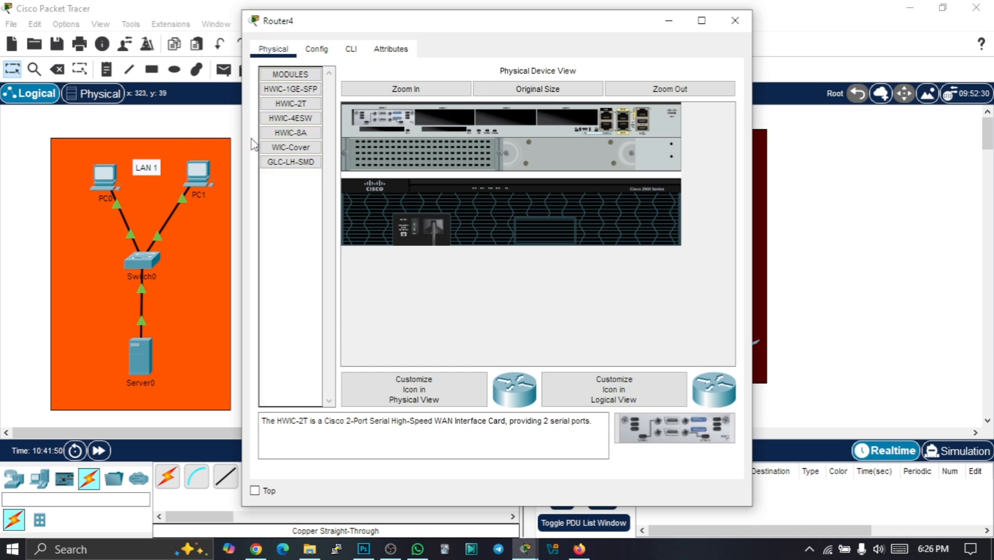
pyautogui.click(736, 21)
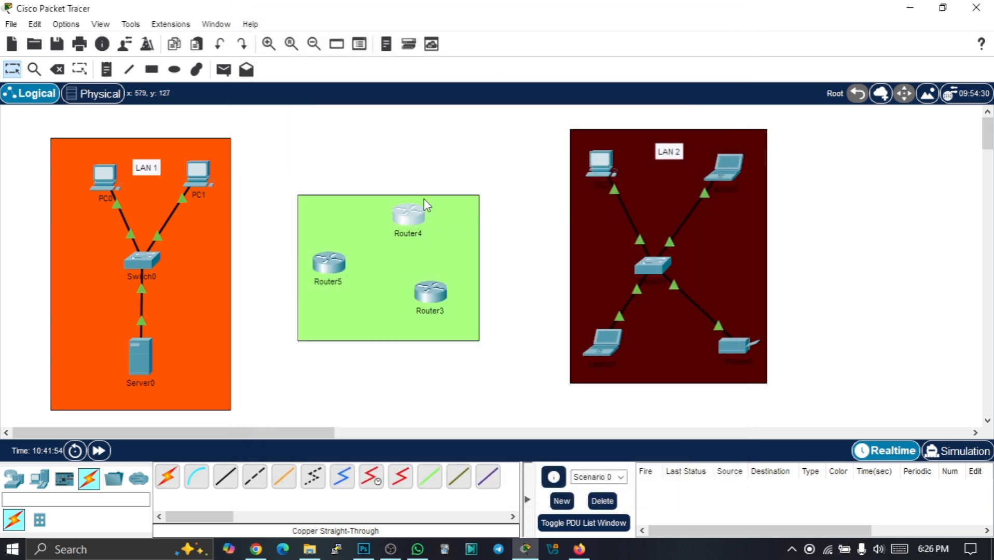
# - Try to attach a Serial DCE cable to Router5's GigabitEthernet0/0/0 port
pyautogui.click(378, 486)
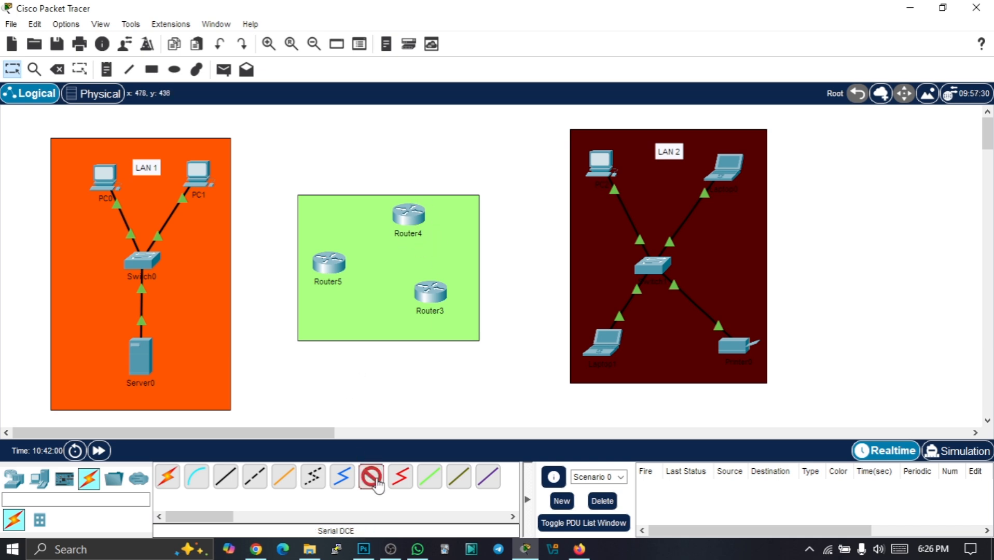
pyautogui.click(329, 264)
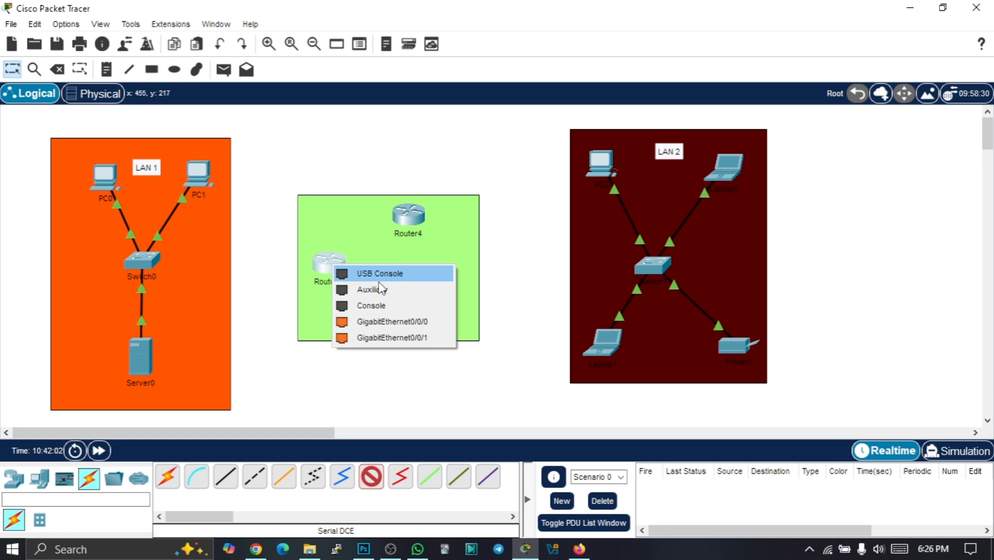
pyautogui.click(382, 323)
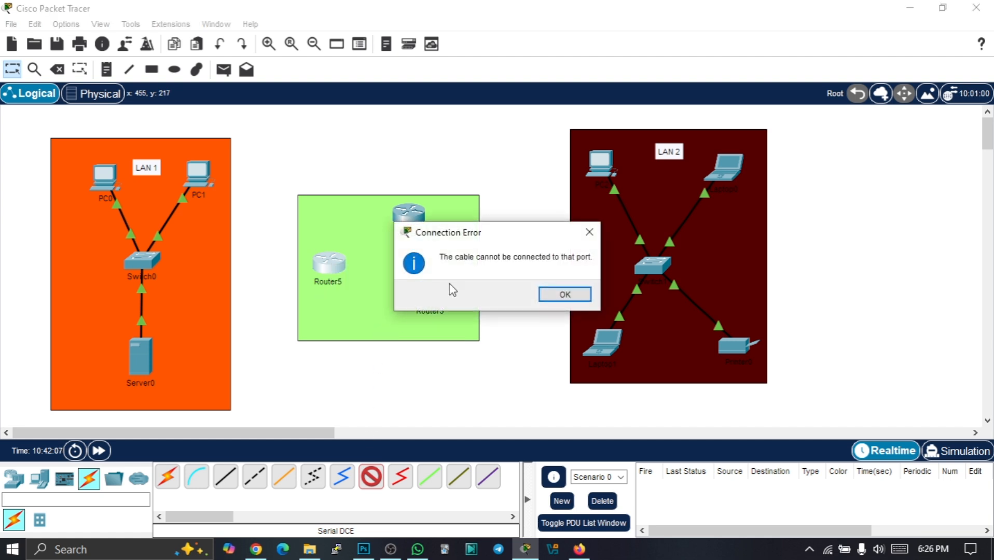
pyautogui.click(565, 295)
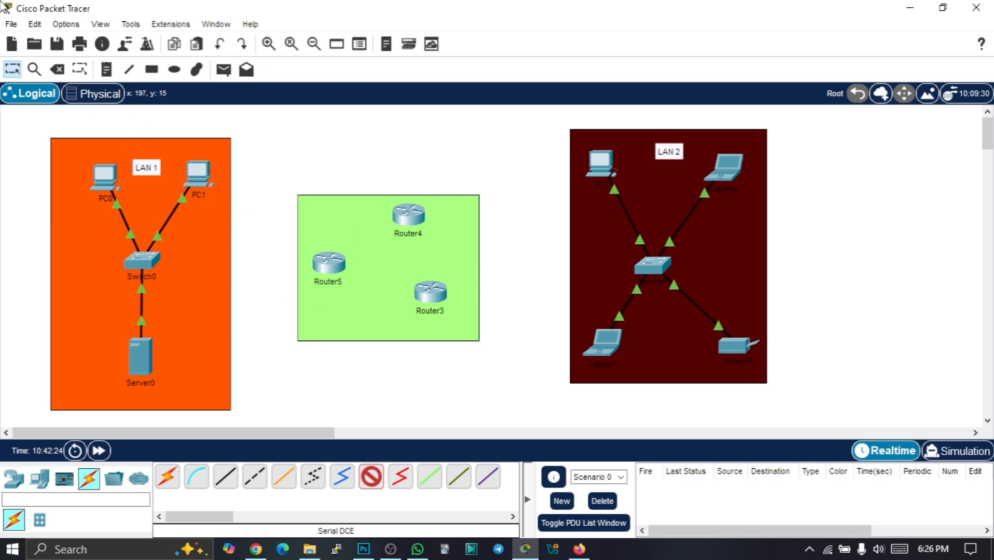
# - Examine Router5's physical slots and read the descriptions of its NIM-Cover, NIM-ES2-4, GLC-GE-100FX and GLC-LH-SMD modules
pyautogui.click(13, 68)
pyautogui.click(330, 264)
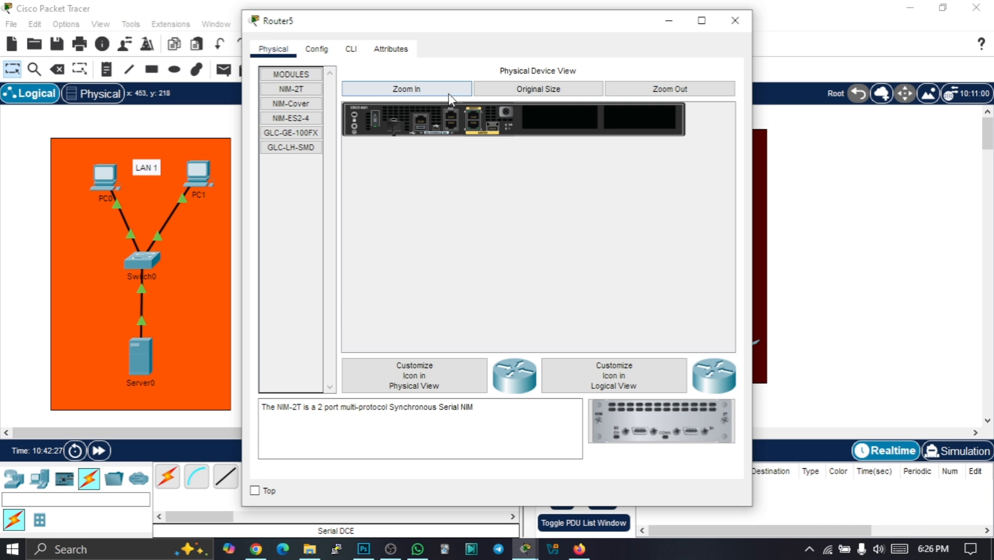
pyautogui.click(415, 91)
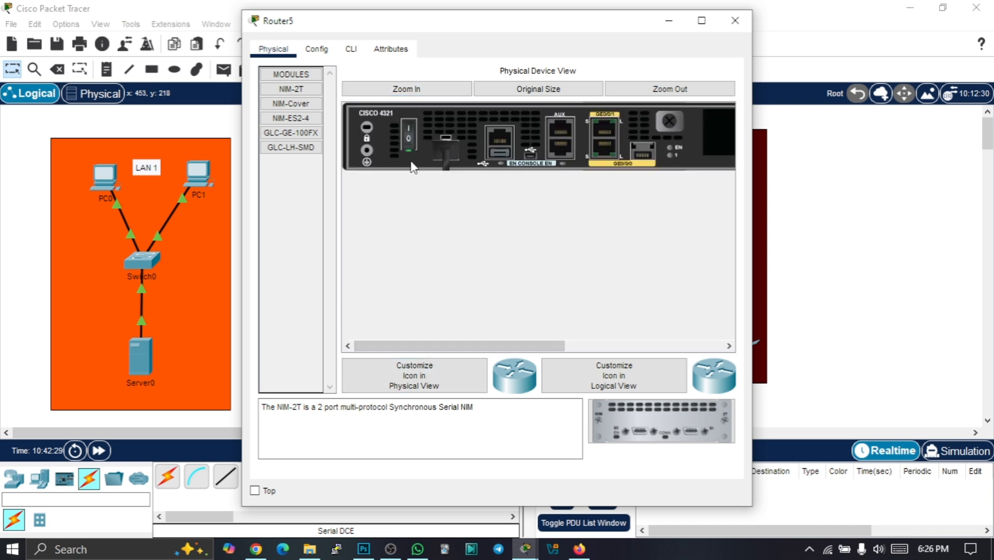
pyautogui.moveTo(486, 344); pyautogui.dragTo(646, 345)
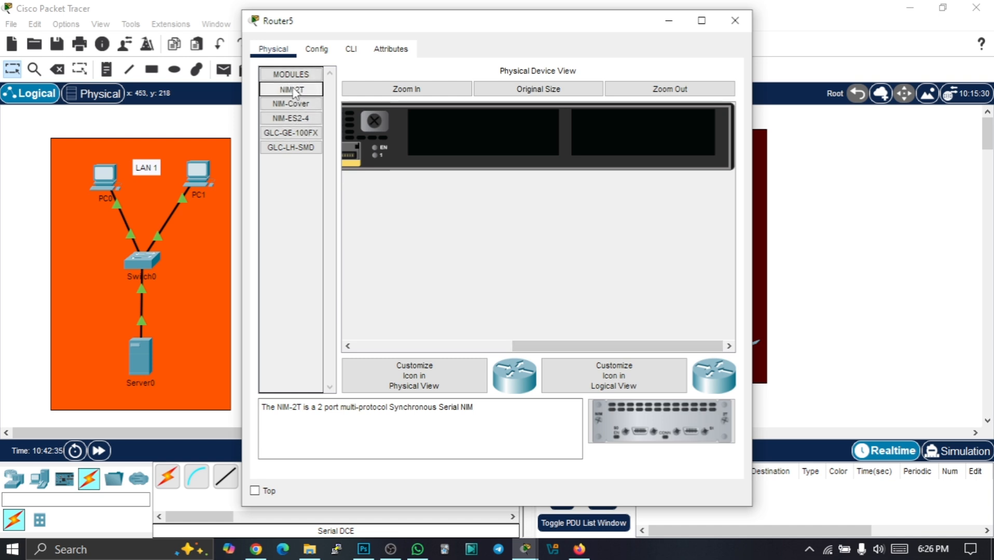
pyautogui.click(292, 105)
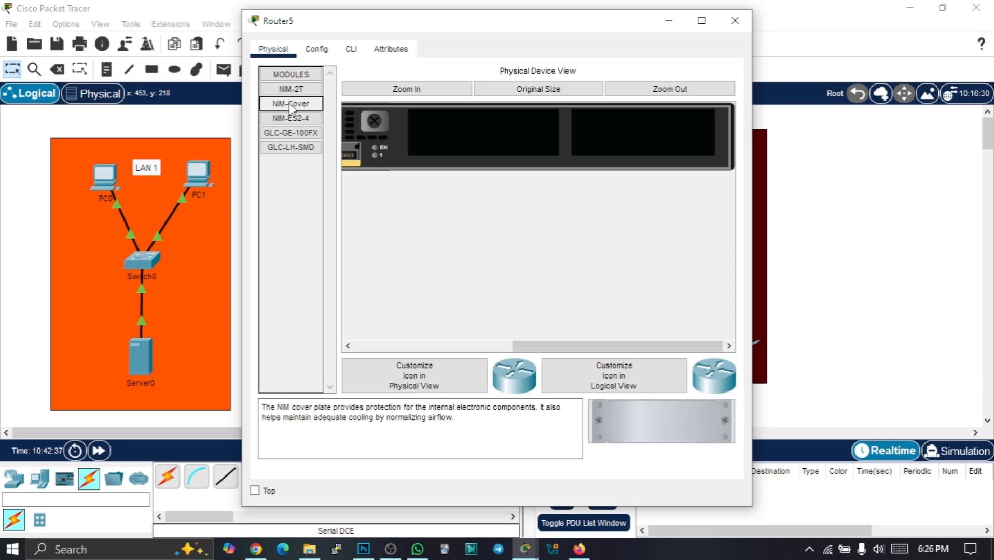
pyautogui.click(290, 120)
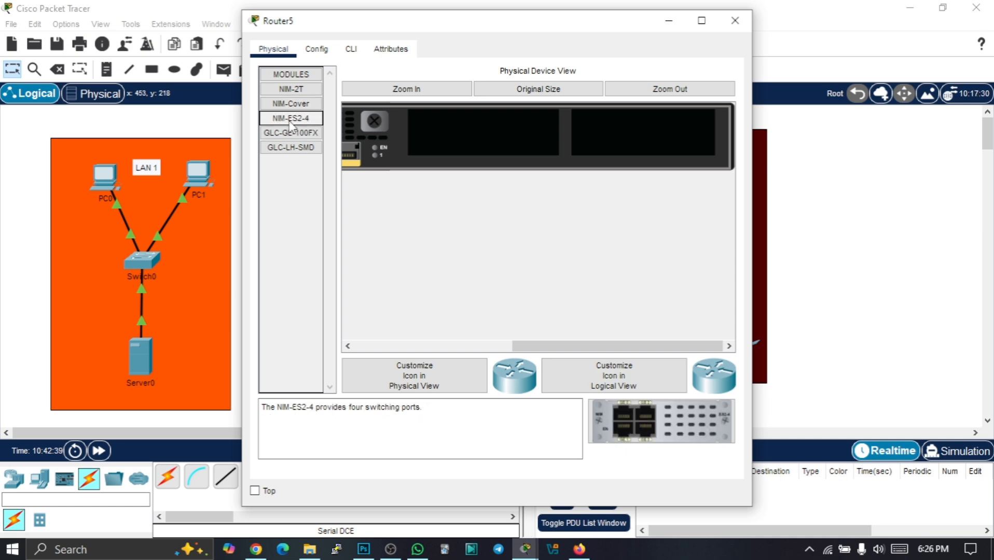
pyautogui.click(293, 136)
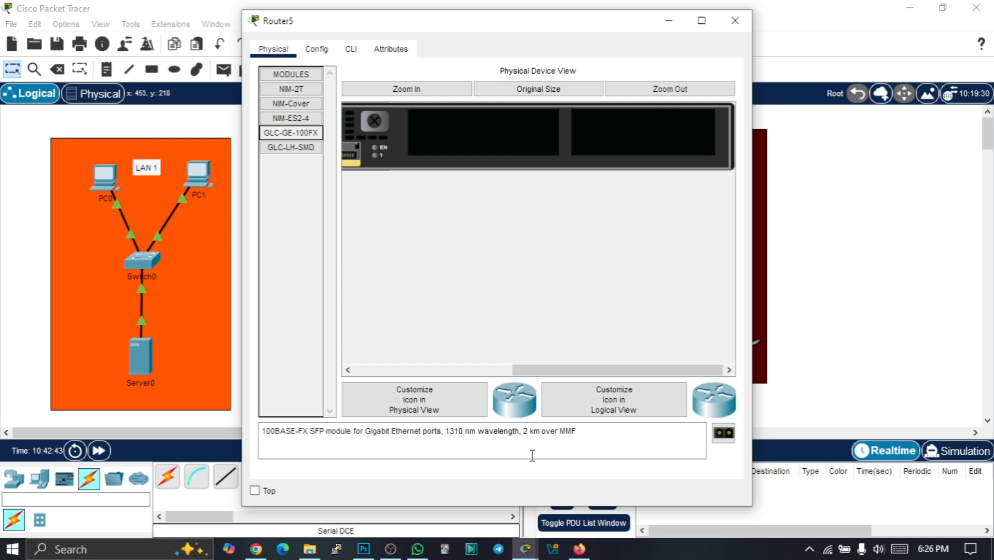
pyautogui.click(304, 148)
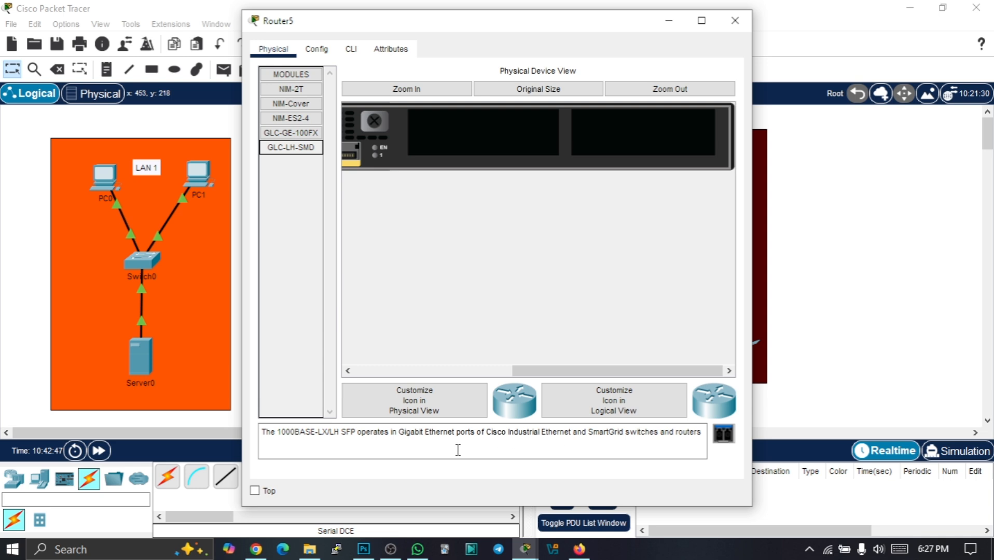
pyautogui.click(292, 134)
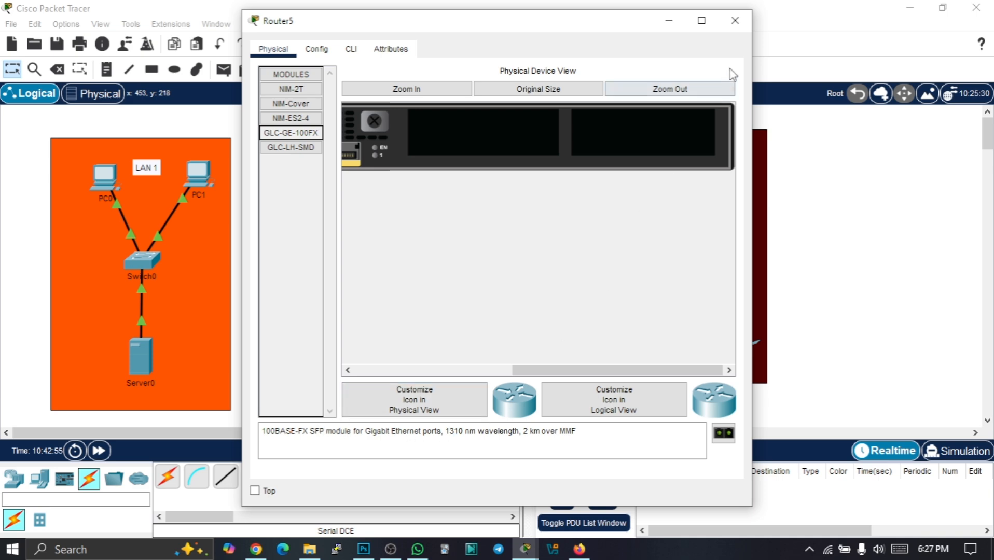
pyautogui.click(735, 20)
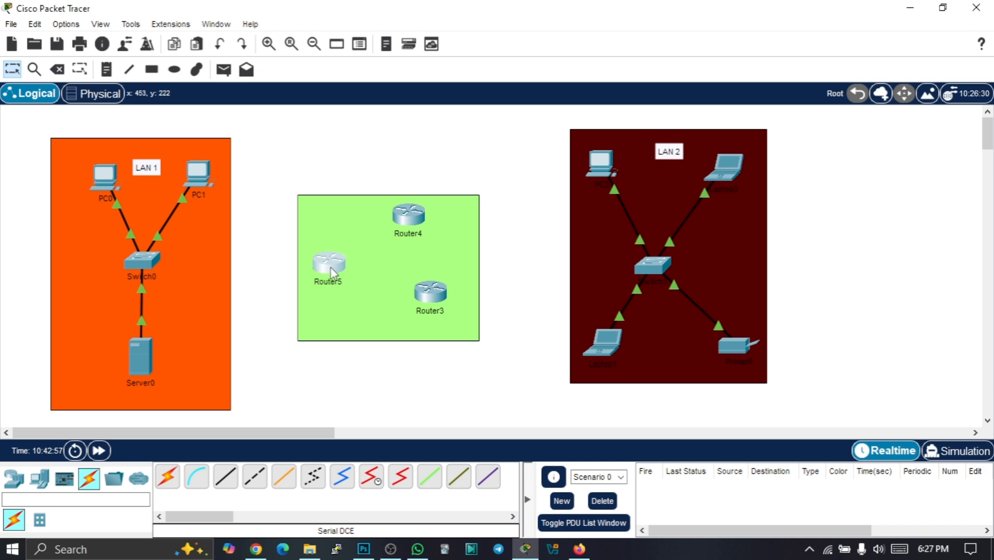
# - Review the modules available for Router3, from NIM-2T and NIM-Cover through GLC-T and GLC-TE
pyautogui.click(427, 293)
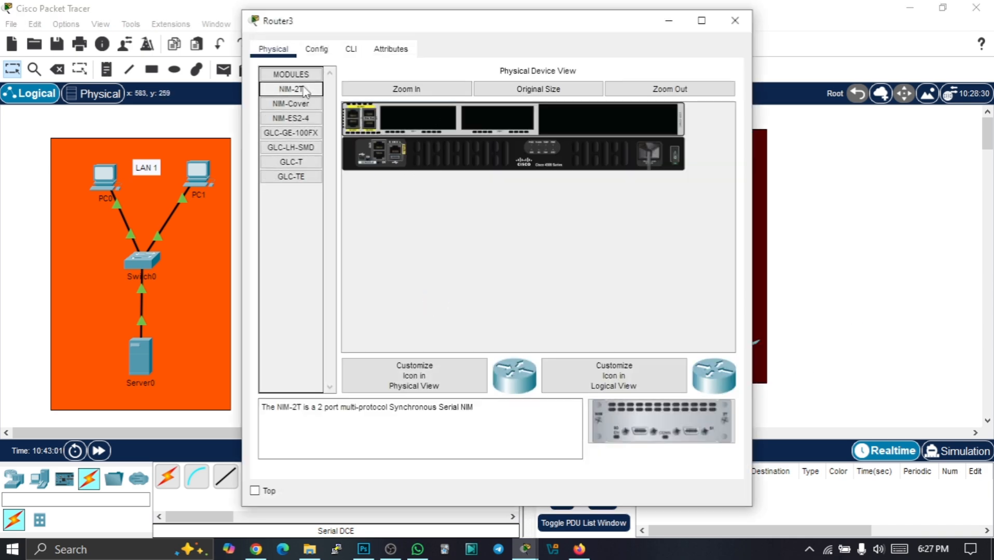
pyautogui.click(293, 104)
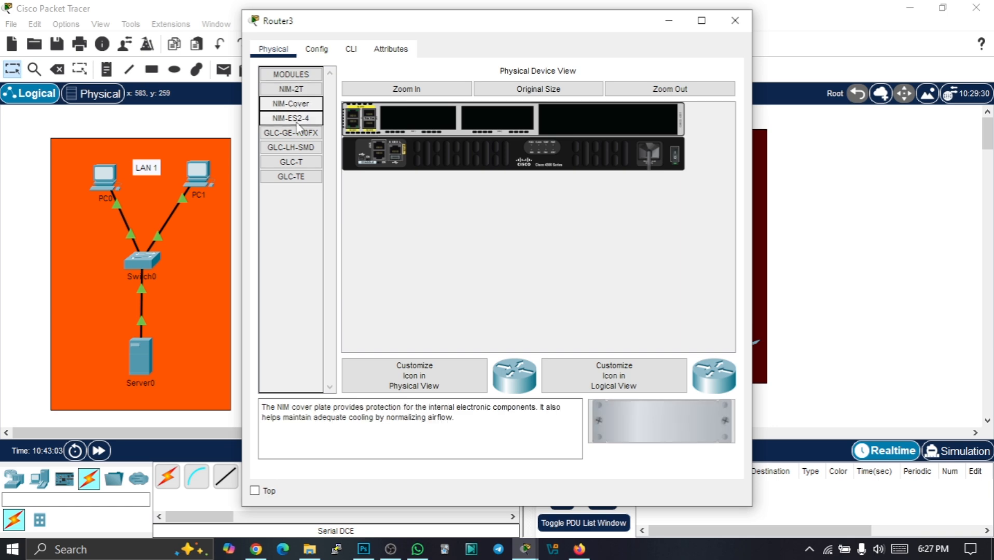
pyautogui.click(293, 120)
pyautogui.click(291, 133)
pyautogui.click(291, 147)
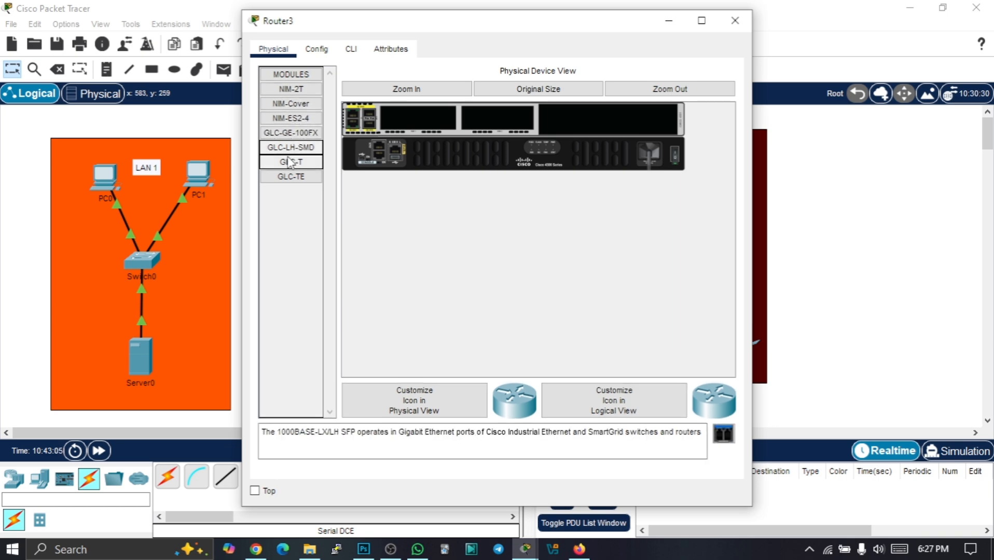
pyautogui.click(288, 164)
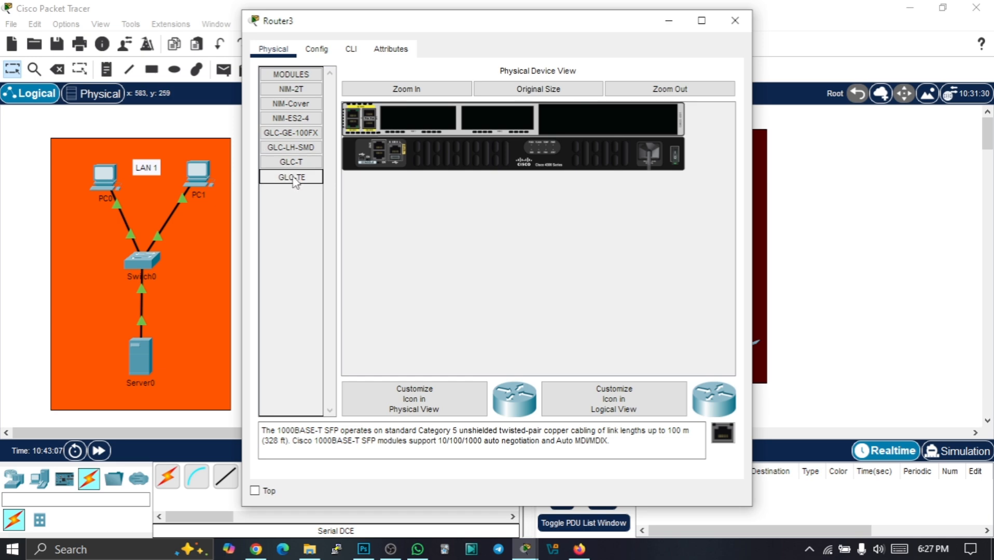
pyautogui.click(294, 178)
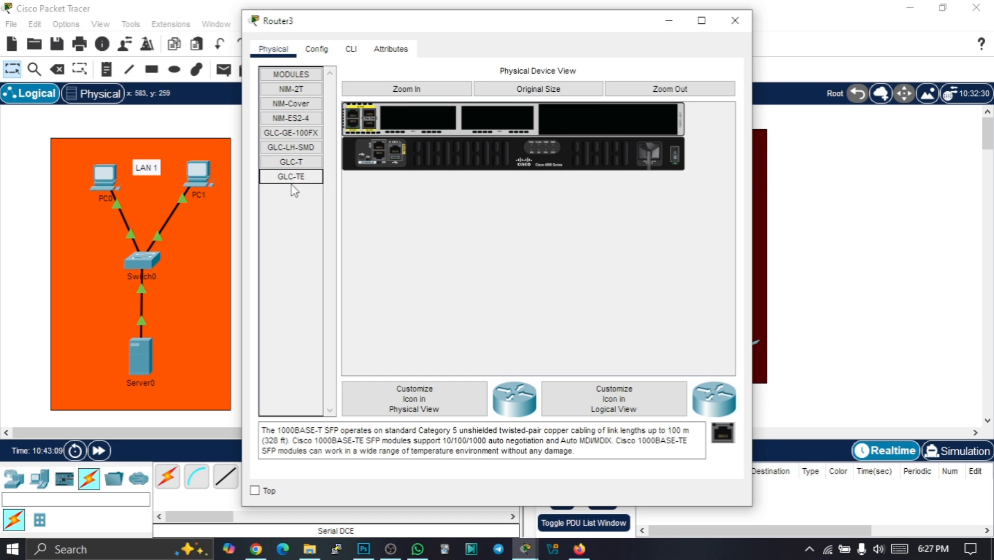
pyautogui.click(294, 148)
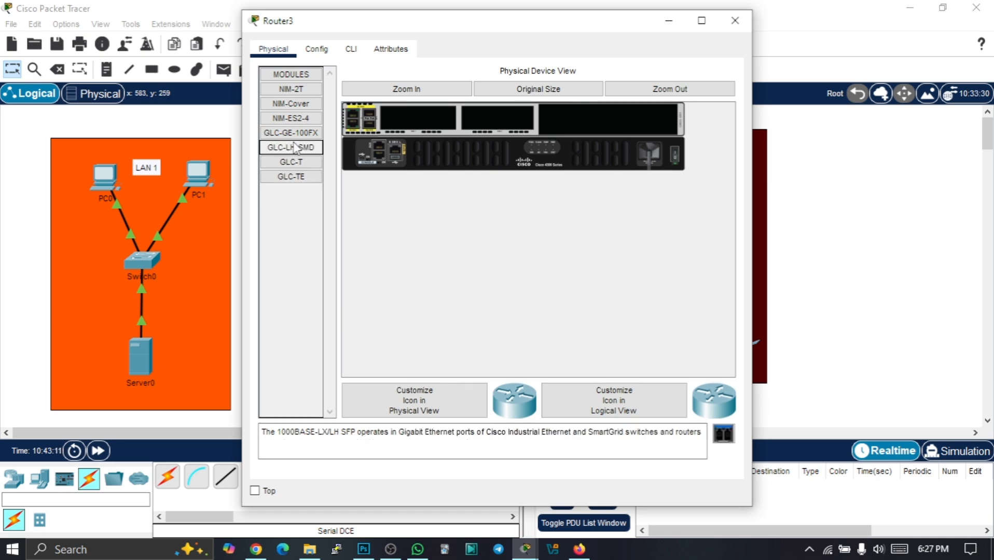
pyautogui.click(300, 77)
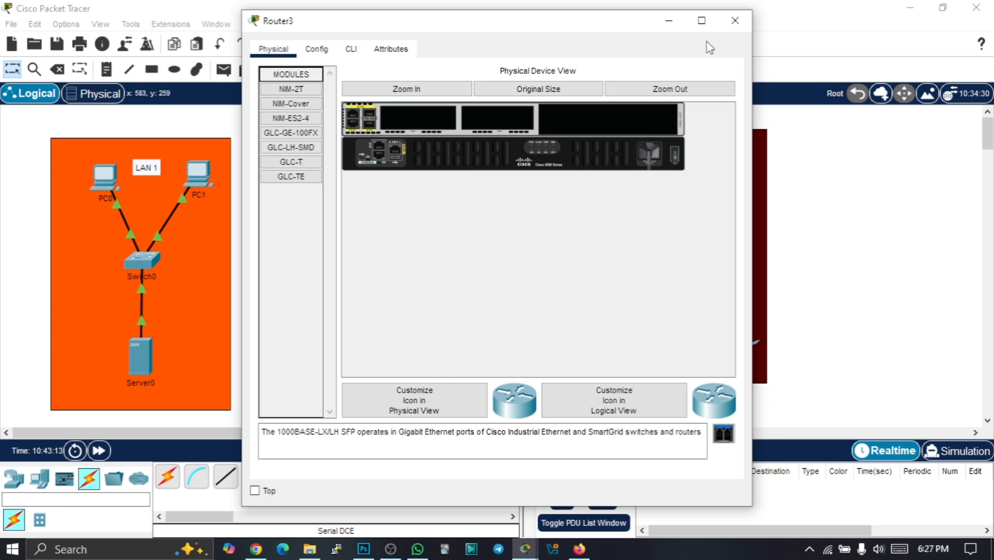
pyautogui.click(736, 20)
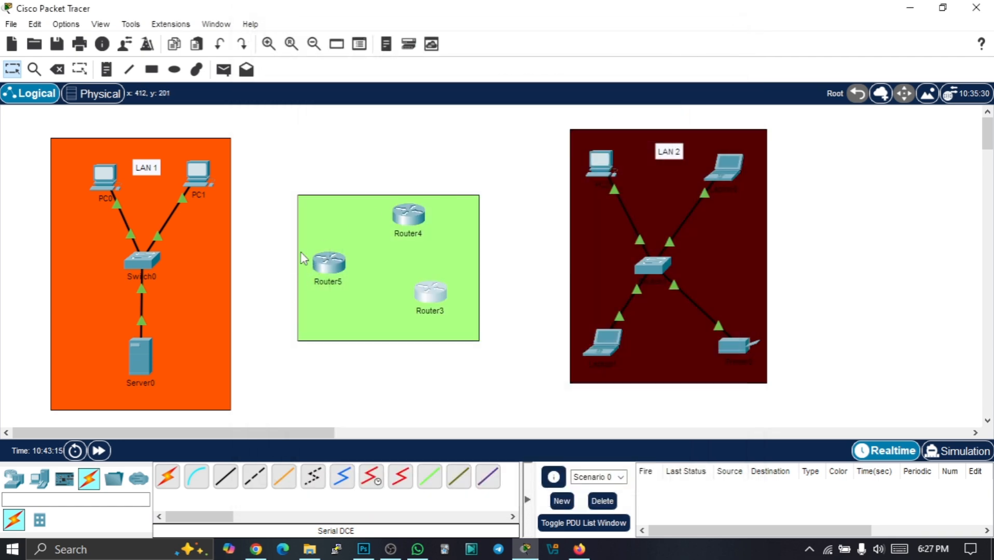
pyautogui.moveTo(274, 242); pyautogui.dragTo(470, 352)
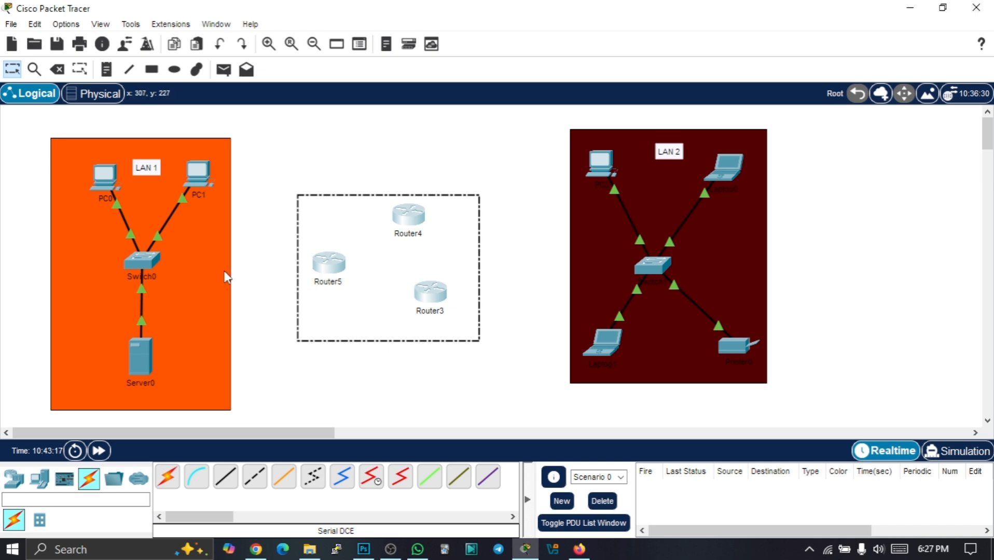
pyautogui.click(262, 269)
pyautogui.doubleClick(326, 265)
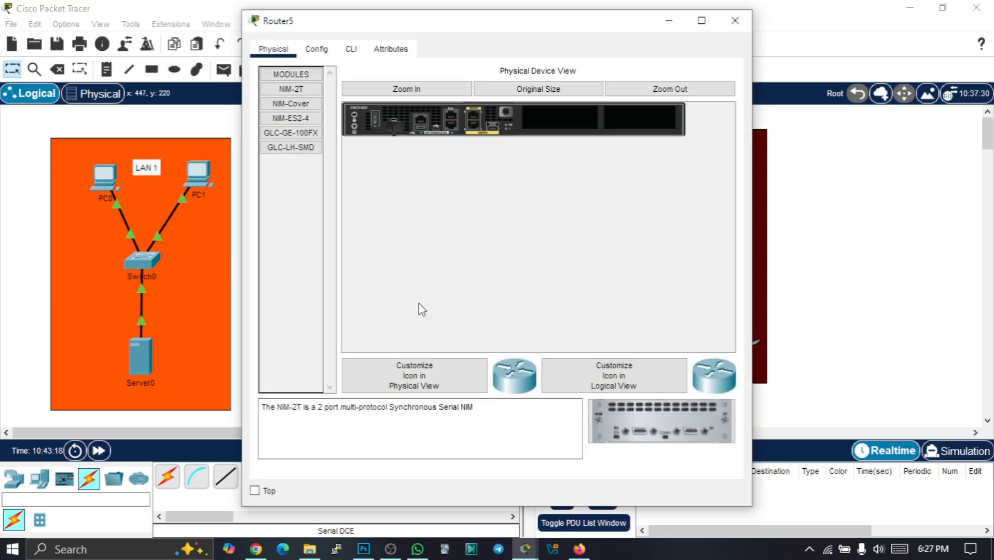
pyautogui.click(735, 20)
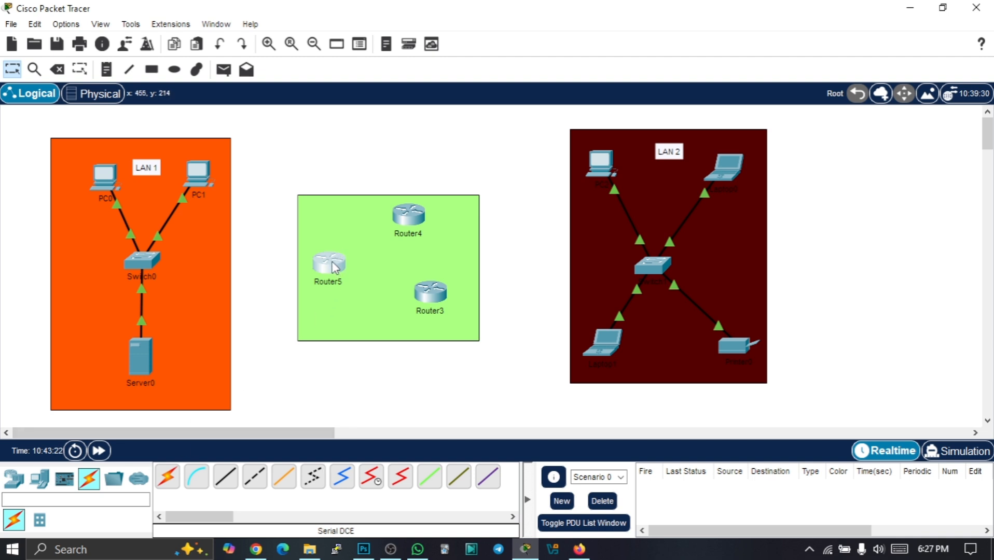
# - Delete Router5 and Router3 from the green area, keeping Router4
pyautogui.click(57, 69)
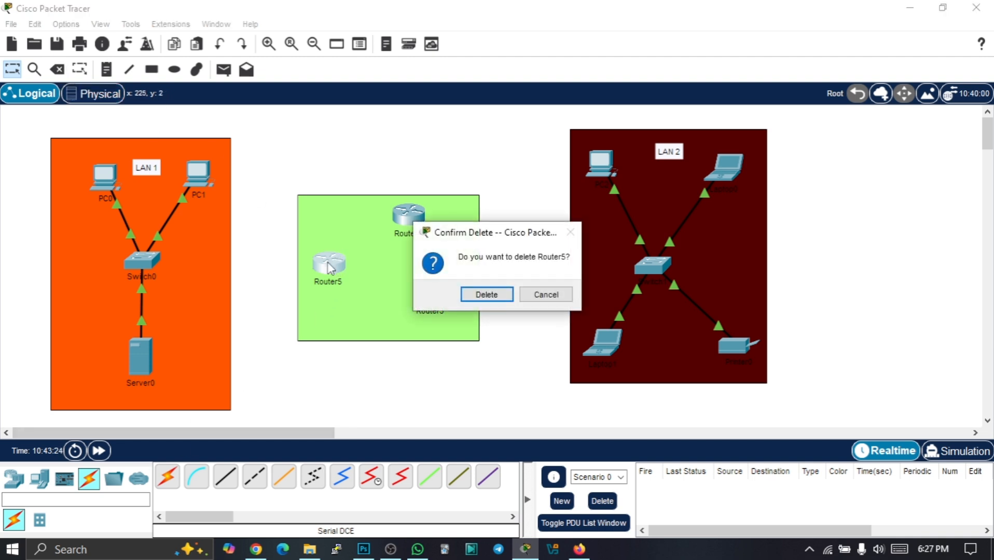
pyautogui.click(473, 295)
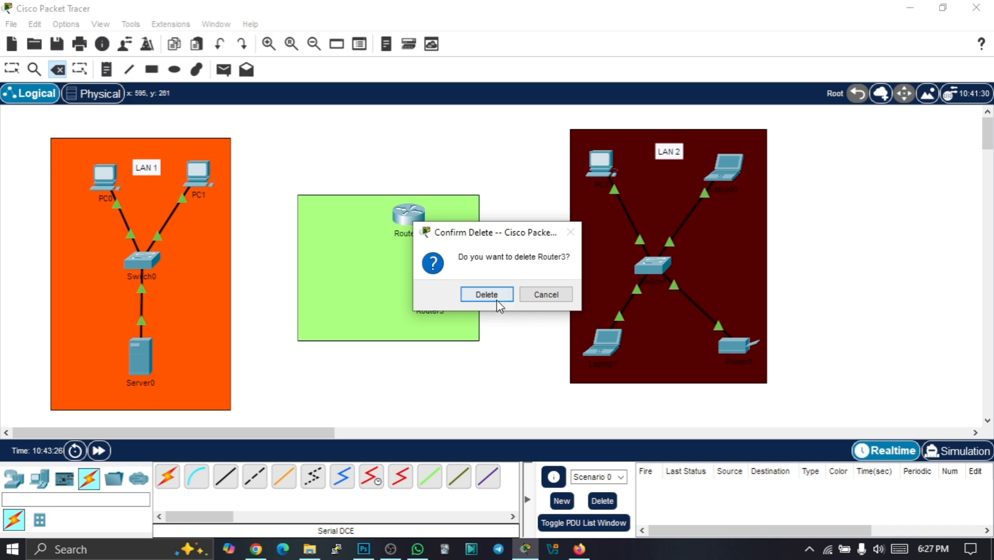
pyautogui.click(496, 300)
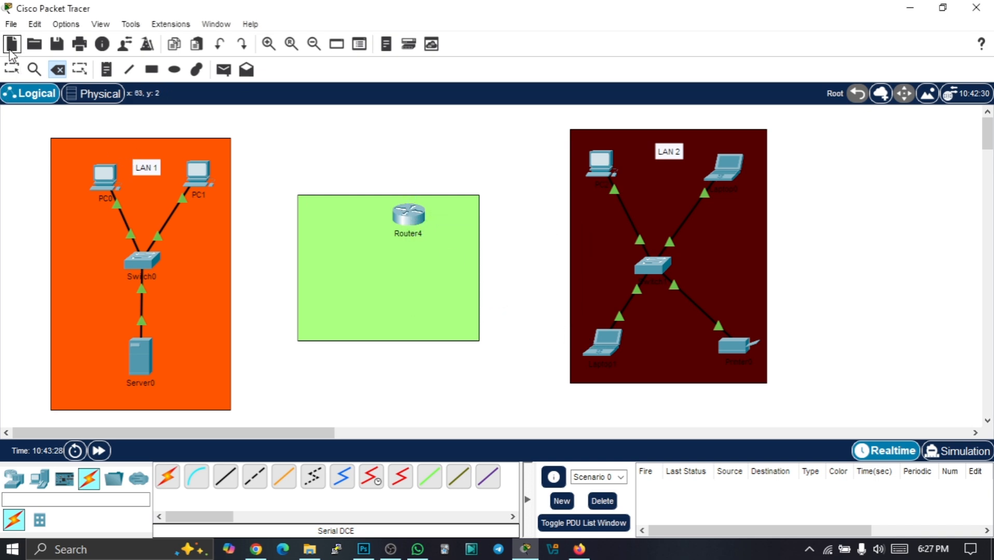
# - Place a 4331 router above the green rectangle and check its physical device view for available modules
pyautogui.click(36, 480)
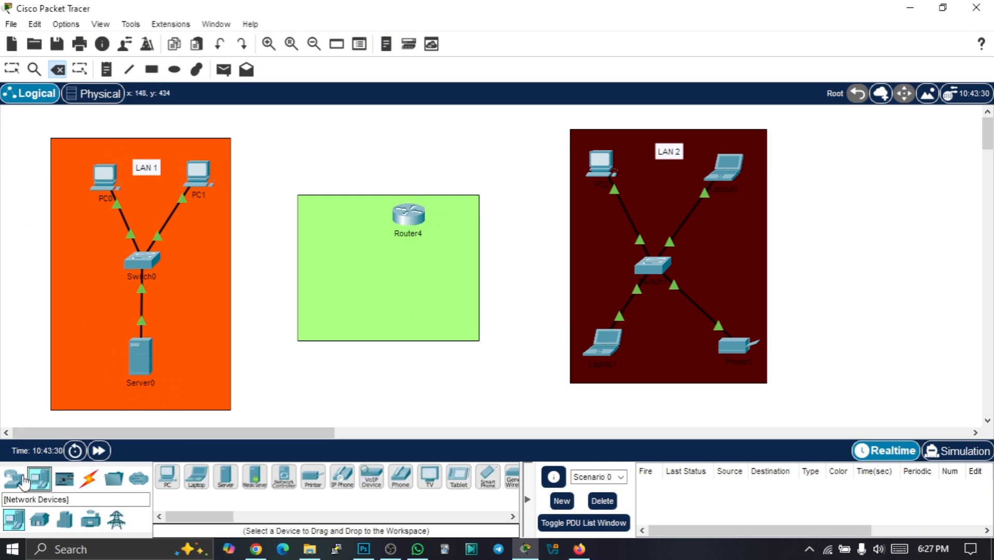
pyautogui.click(23, 478)
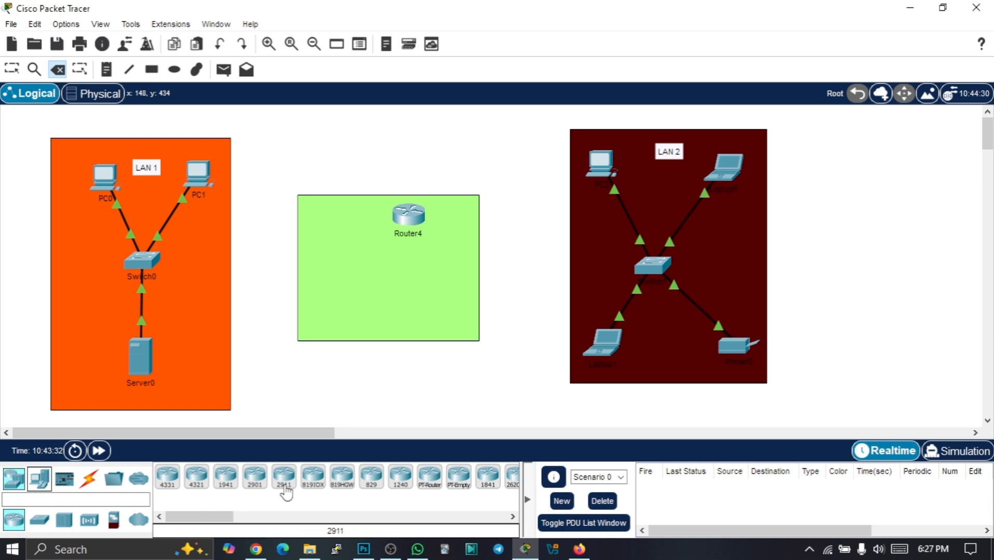
pyautogui.click(12, 69)
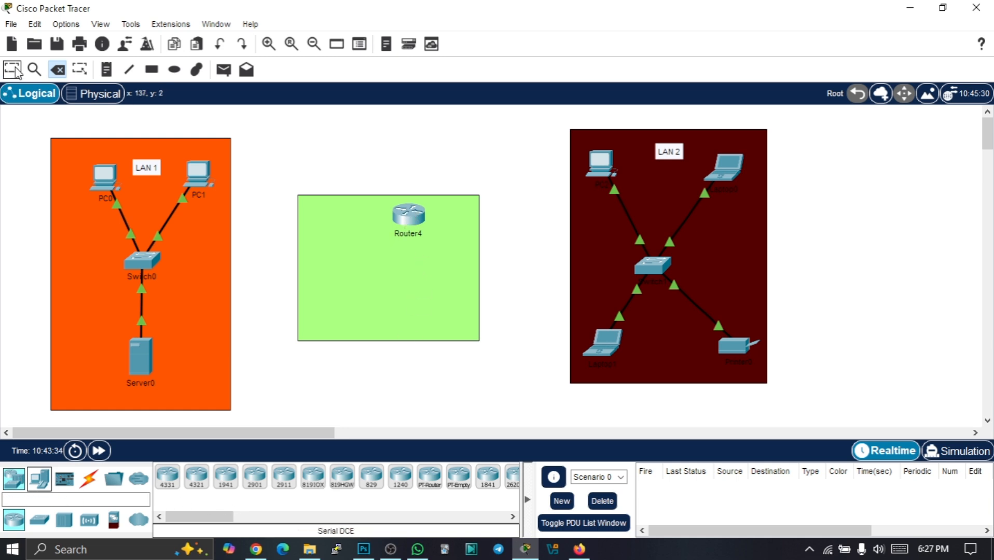
pyautogui.moveTo(411, 218)
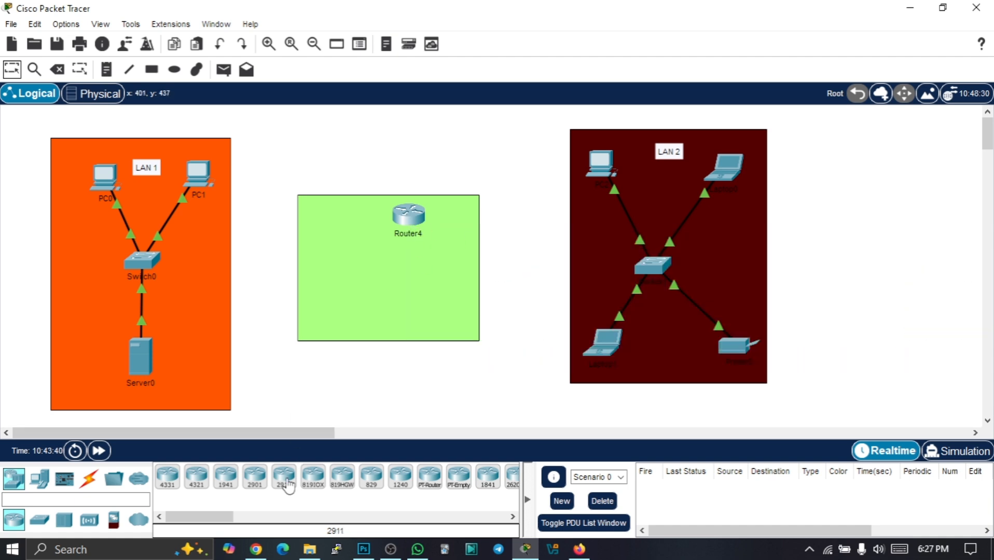
pyautogui.click(166, 482)
pyautogui.click(308, 153)
pyautogui.click(308, 151)
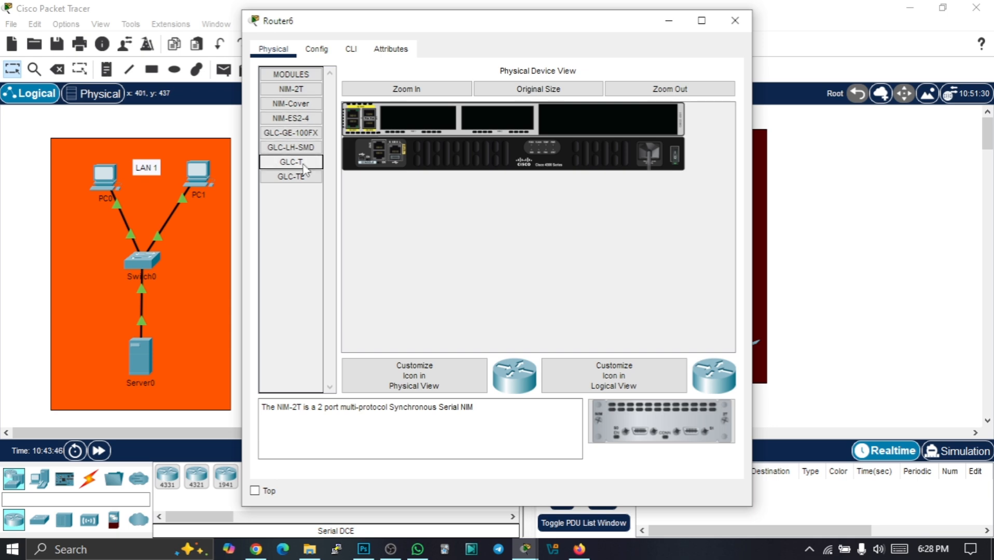
pyautogui.click(735, 20)
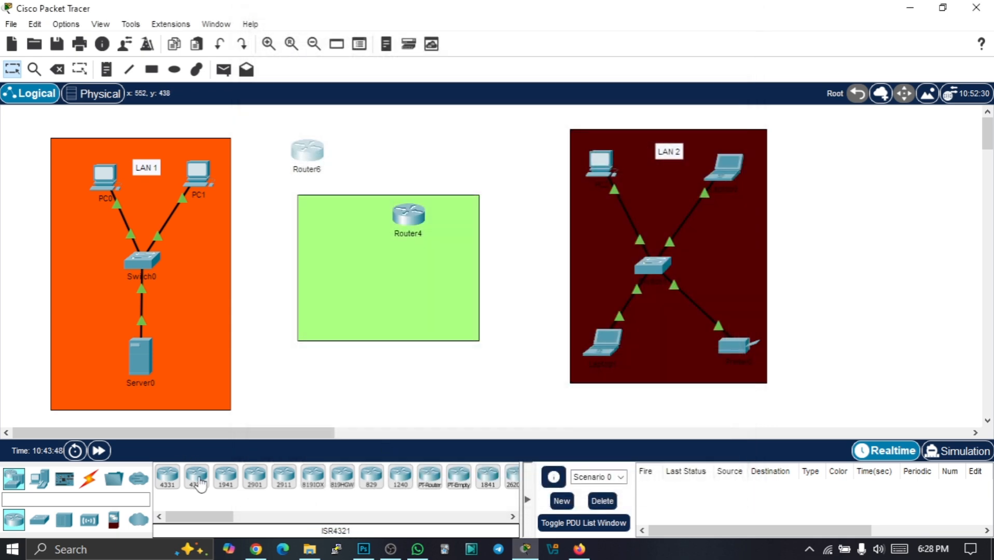
# - Place a 4321 router beside Router6 and review its NIM-ES2-4 and NIM-Cover modules
pyautogui.click(196, 478)
pyautogui.click(381, 165)
pyautogui.click(382, 163)
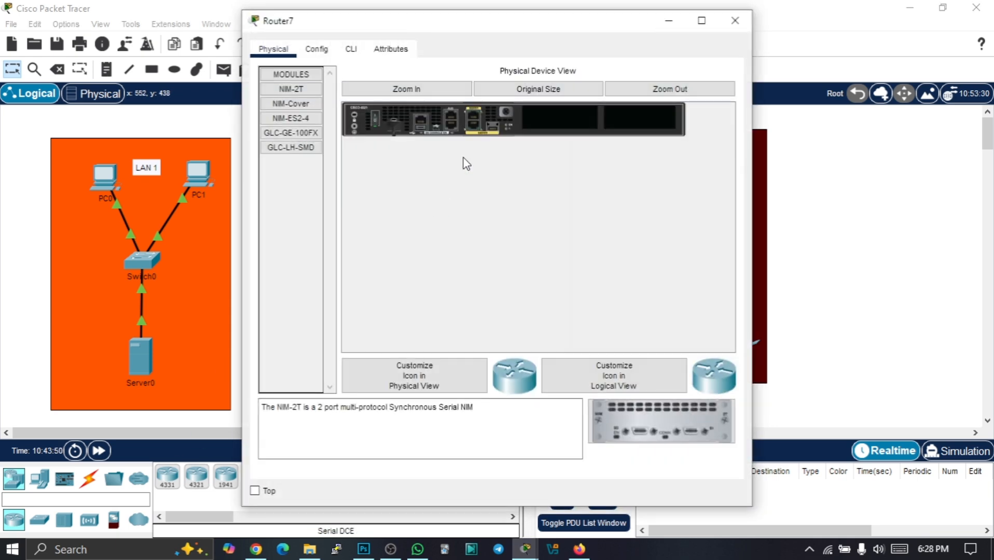
pyautogui.click(305, 119)
pyautogui.click(291, 103)
pyautogui.click(735, 20)
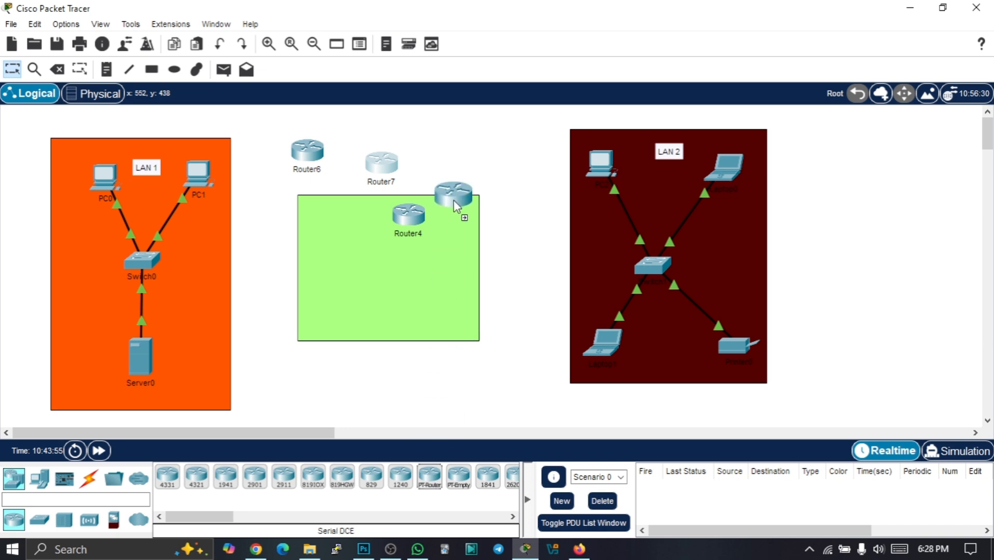
# - Place a PT-Router beside Router7 and review its modules from PT-ROUTER-NM-1AM through PT-ROUTER-NM-1SS
pyautogui.click(455, 155)
pyautogui.click(456, 154)
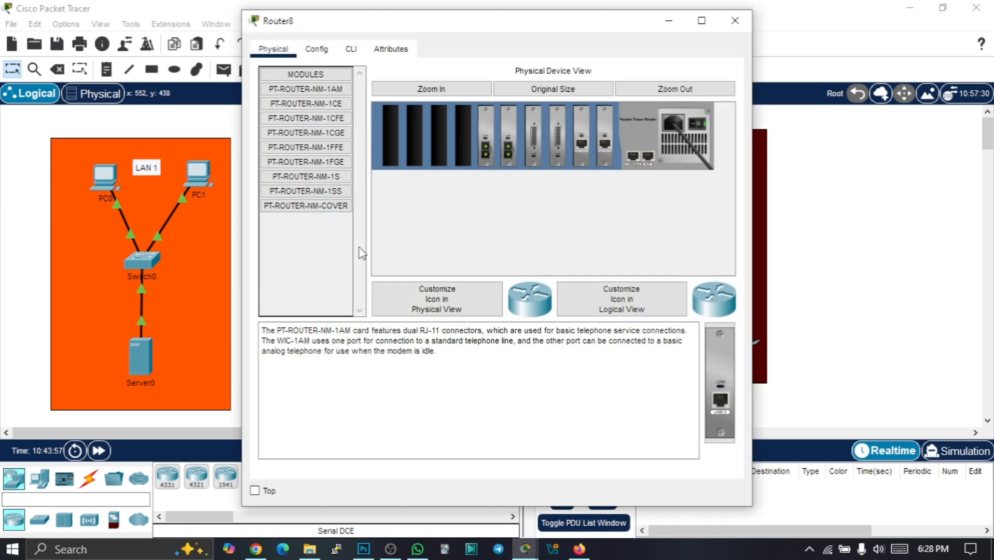
pyautogui.click(311, 92)
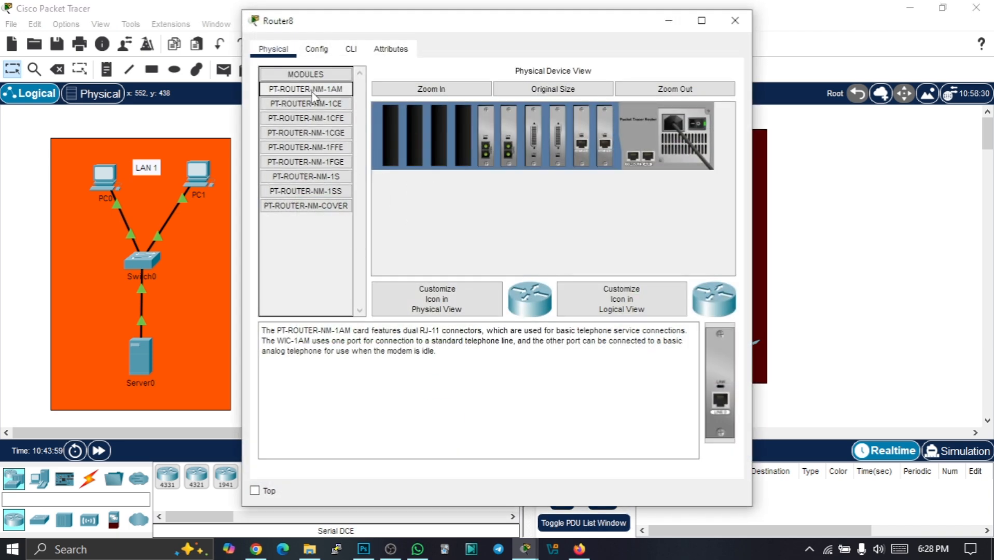
pyautogui.click(311, 104)
pyautogui.click(306, 132)
pyautogui.click(300, 162)
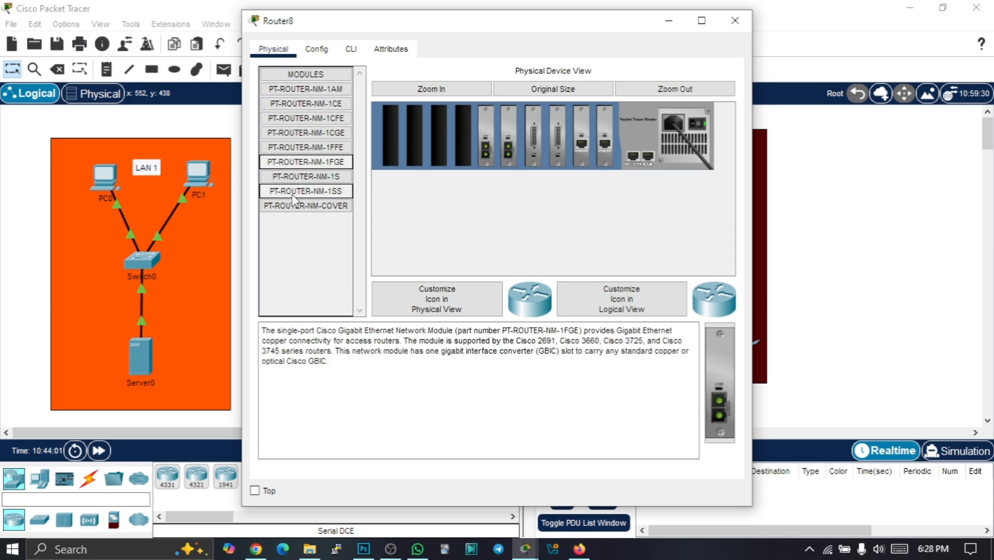
pyautogui.click(294, 193)
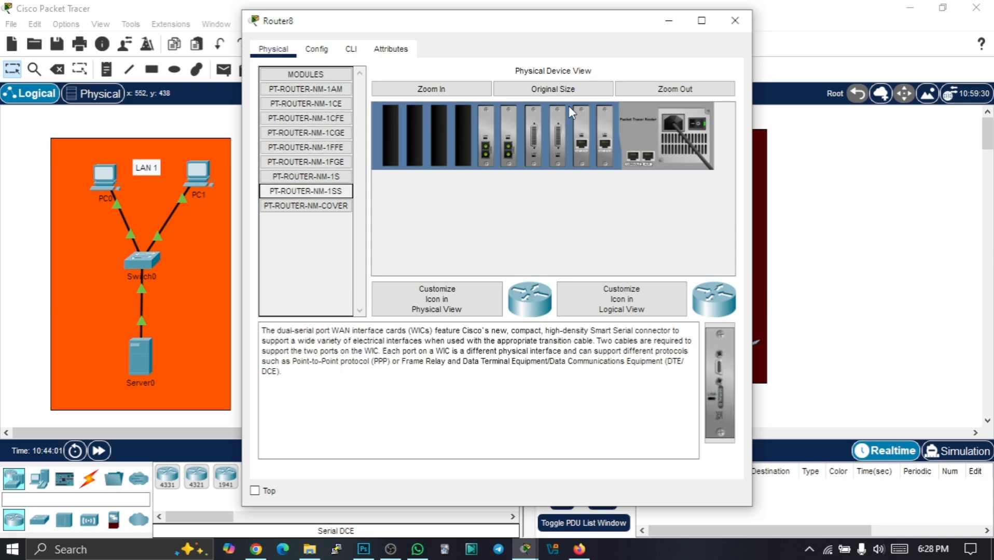
pyautogui.click(734, 21)
# - Place a 1941 router beside Router8 and read the description of its HWIC-2T module
pyautogui.moveTo(218, 516)
pyautogui.mouseDown()
pyautogui.moveTo(229, 517)
pyautogui.moveTo(215, 521)
pyautogui.mouseUp()
pyautogui.moveTo(225, 477); pyautogui.dragTo(521, 152)
pyautogui.click(521, 152)
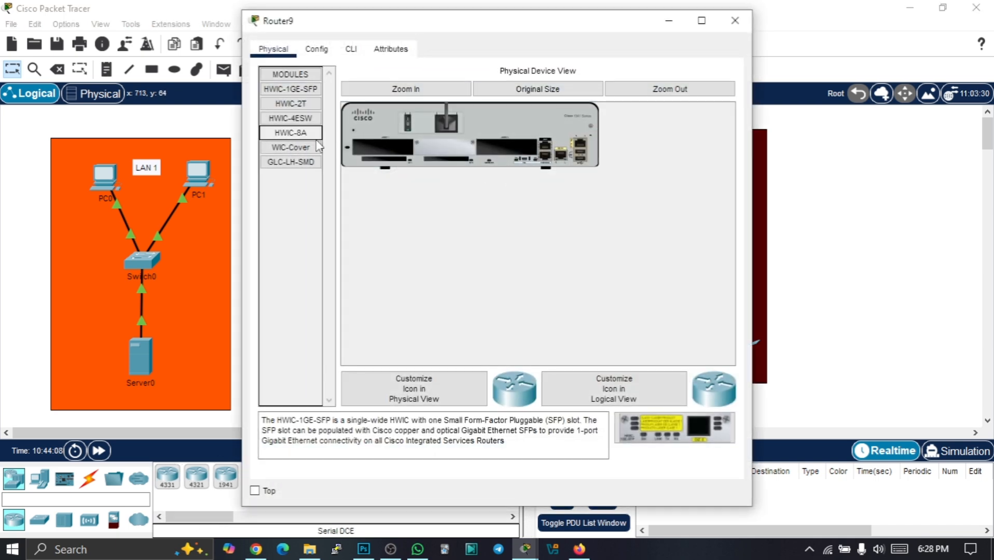
pyautogui.click(299, 104)
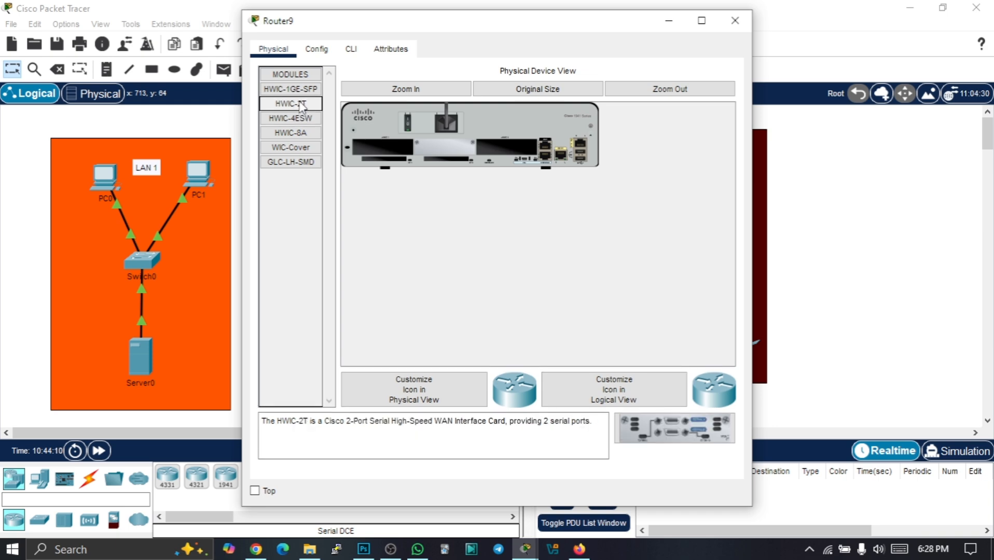
pyautogui.click(735, 20)
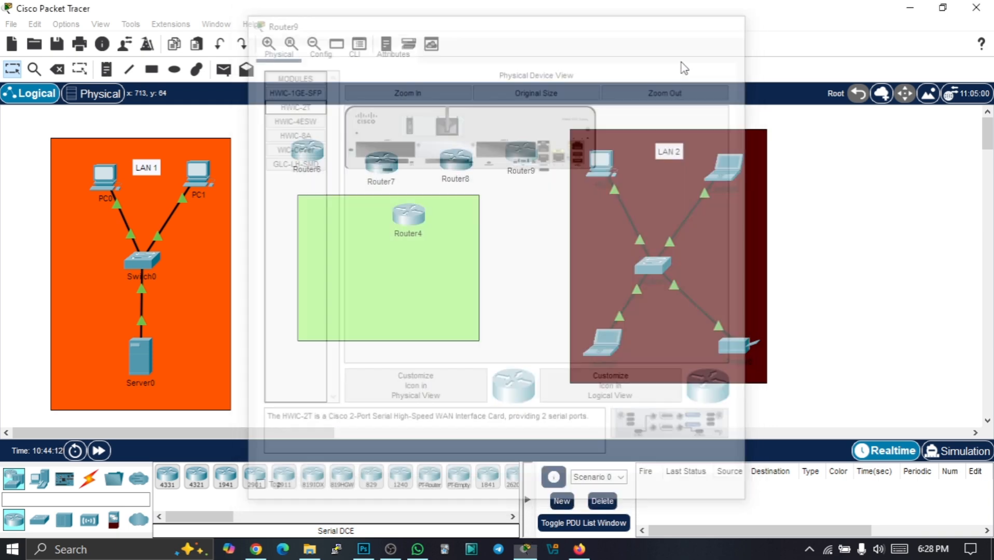
# - Delete Router6, Router7 and Router8 from above the green rectangle, keeping Router9
pyautogui.moveTo(263, 132); pyautogui.dragTo(471, 185)
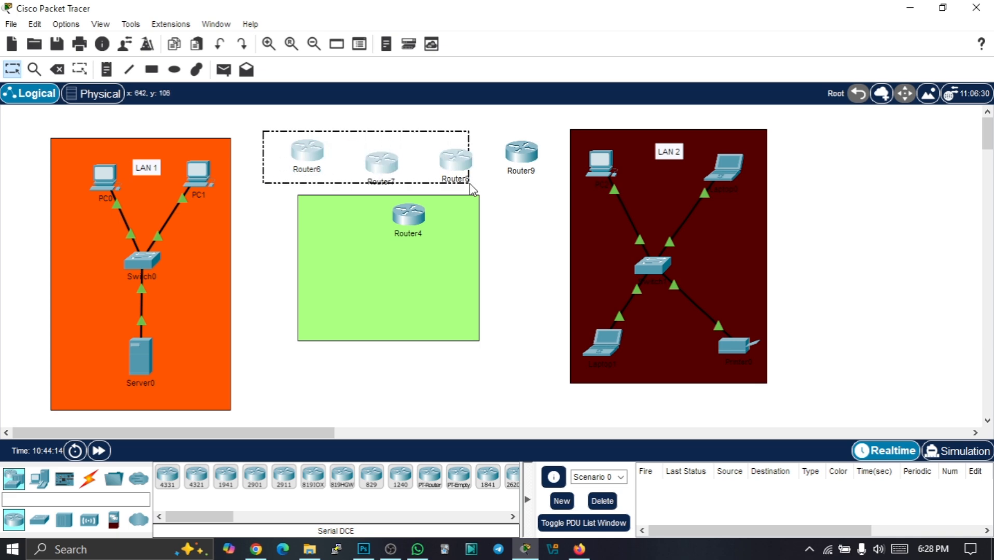
pyautogui.click(58, 69)
pyautogui.click(499, 295)
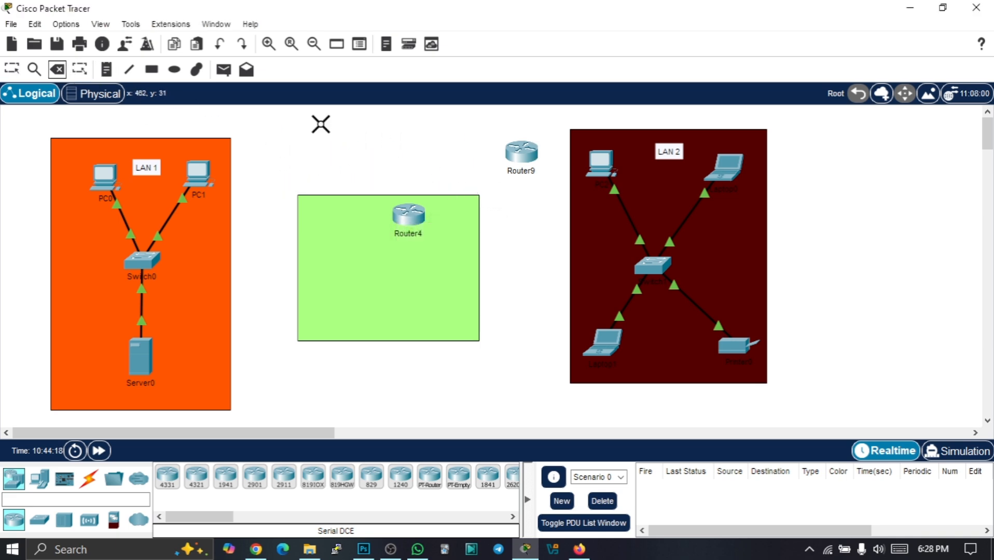
pyautogui.click(11, 69)
# - Move Router9 into the green area below Router4, then duplicate it and place the copy opposite it near the lower-right corner
pyautogui.moveTo(521, 152); pyautogui.dragTo(332, 275)
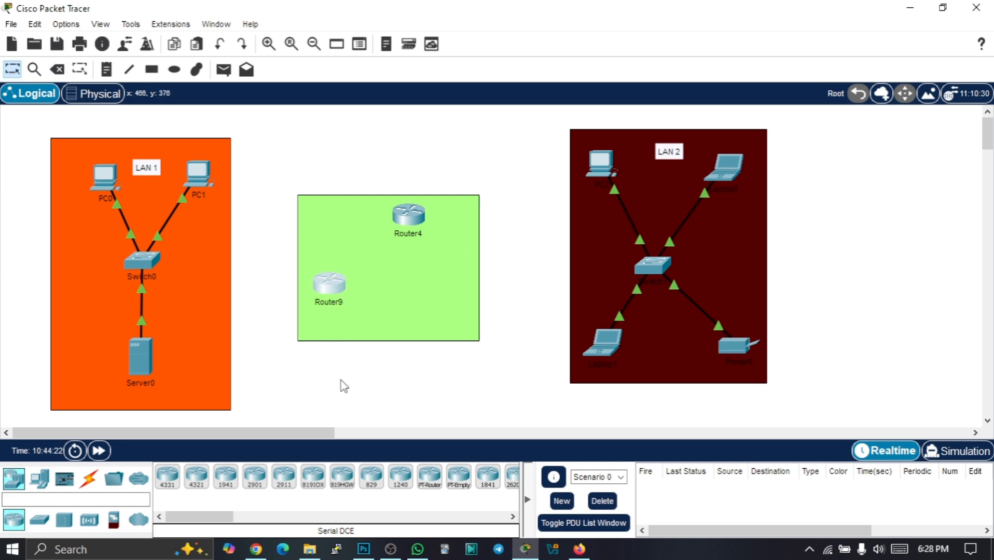
pyautogui.hotkey('ctrl', 'c')
pyautogui.hotkey('ctrl', 'v')
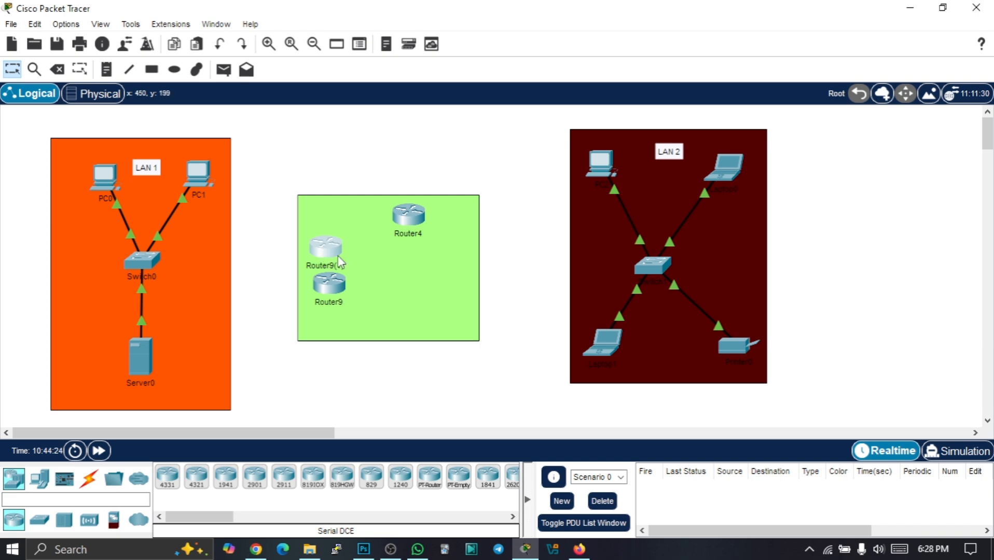
pyautogui.moveTo(328, 250); pyautogui.dragTo(438, 307)
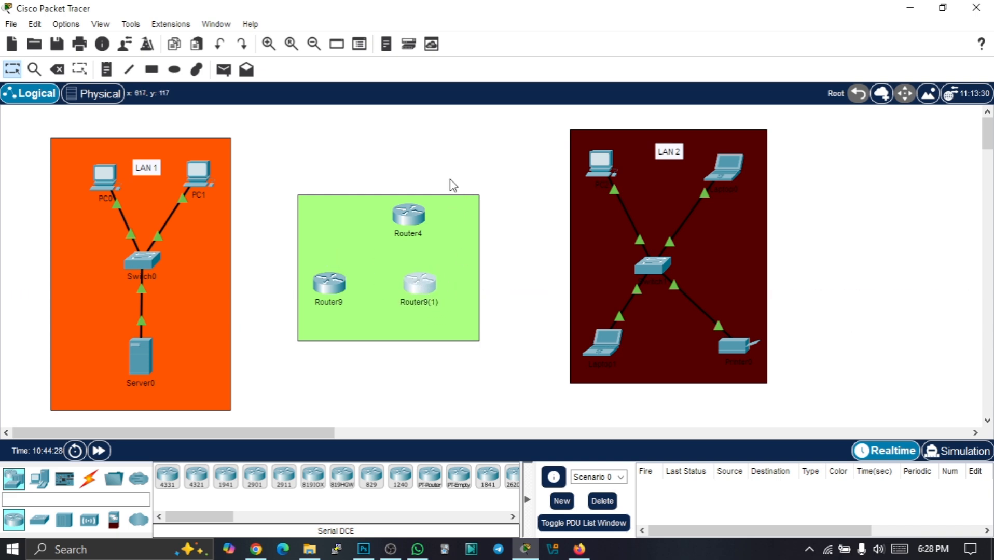
pyautogui.moveTo(332, 283)
pyautogui.mouseDown()
pyautogui.moveTo(360, 269)
pyautogui.moveTo(331, 293)
pyautogui.mouseUp()
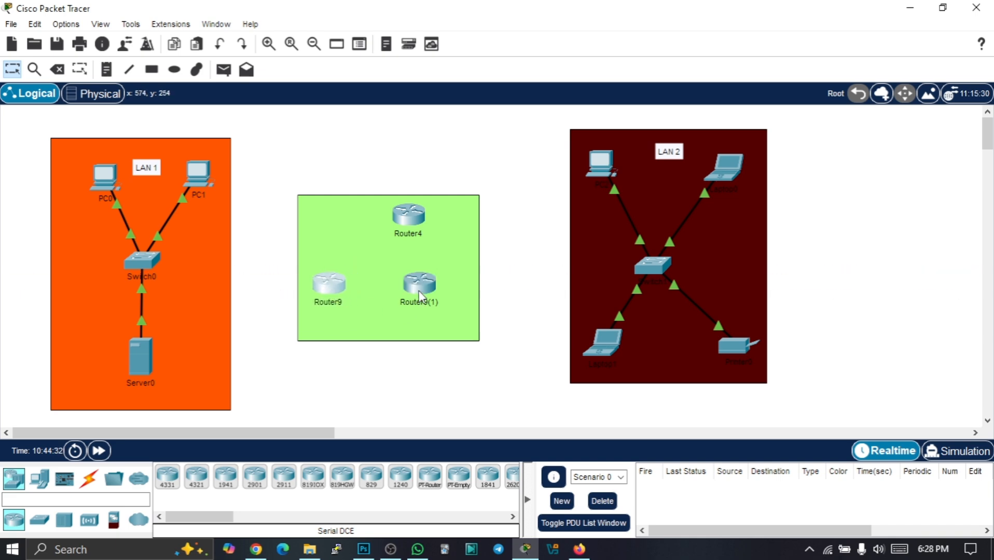
pyautogui.moveTo(422, 295); pyautogui.dragTo(441, 317)
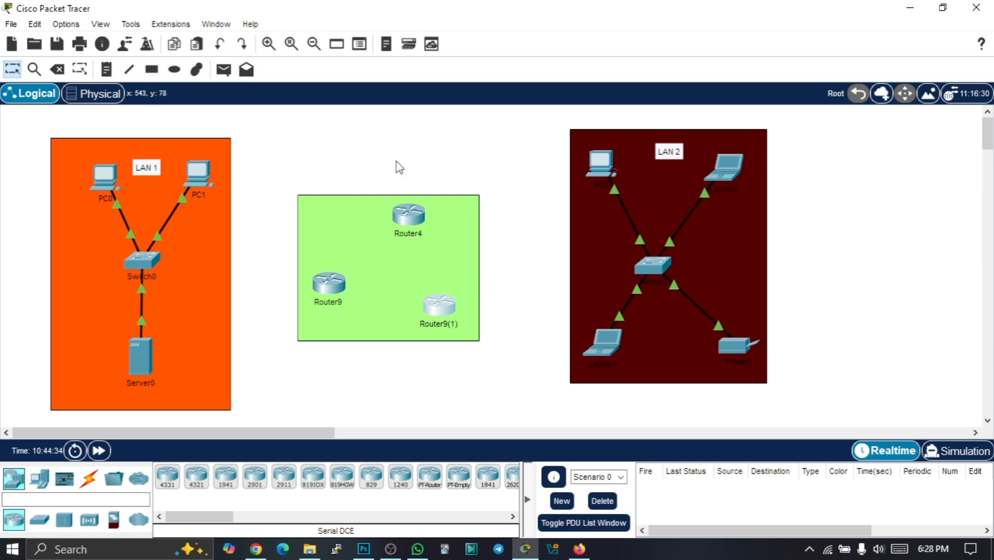
# - Install an HWIC-2T serial module in Router9's eHWIC 1 slot with the power off, then power the router back on
pyautogui.click(330, 287)
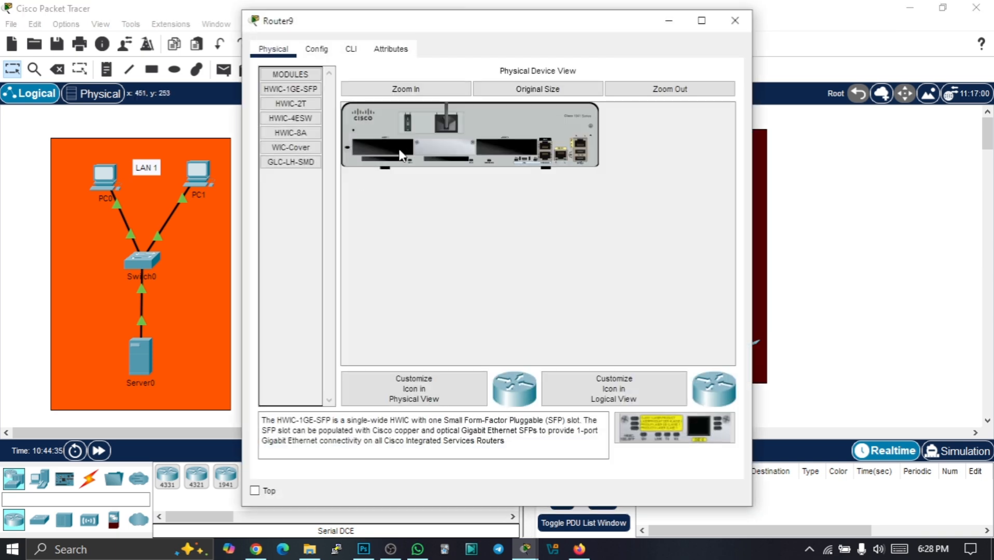
pyautogui.click(406, 89)
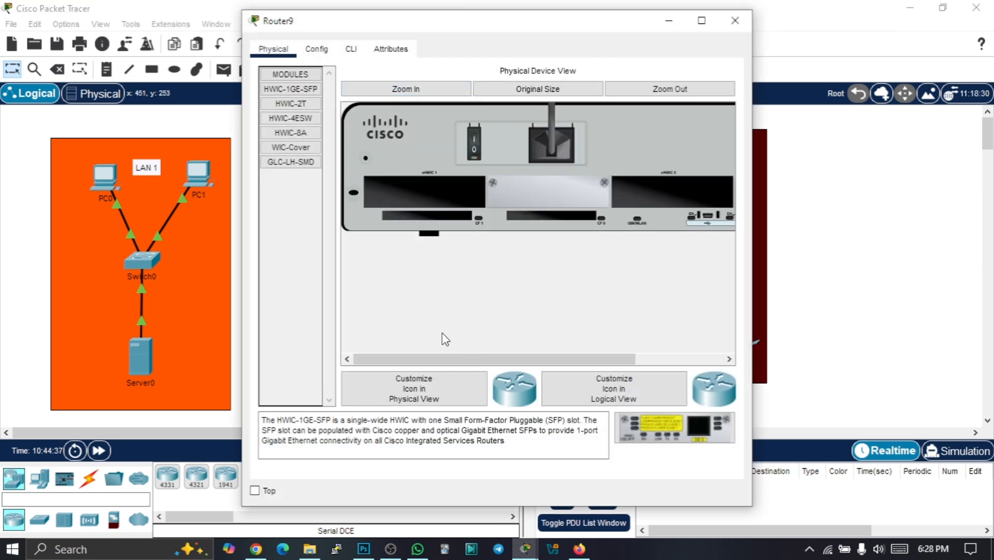
pyautogui.click(301, 106)
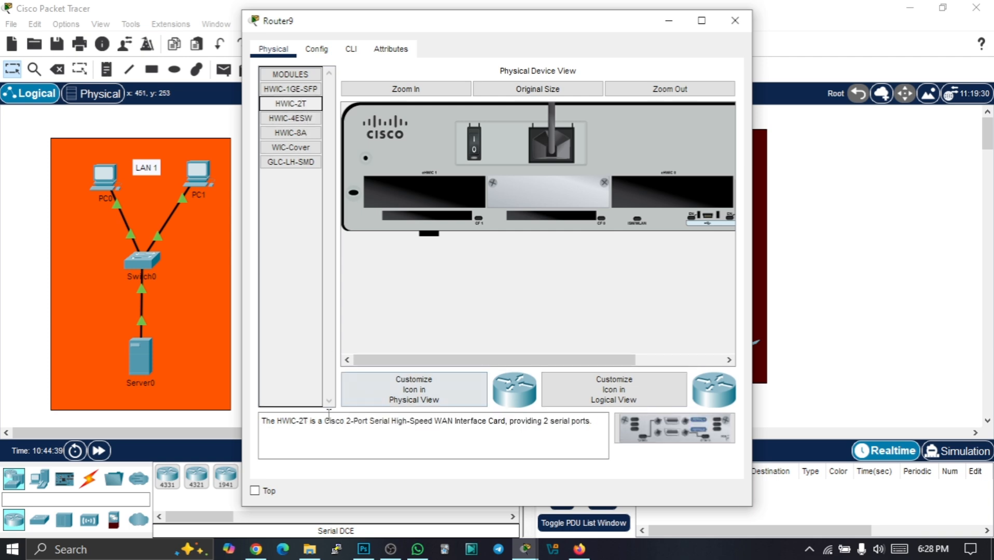
pyautogui.moveTo(326, 421); pyautogui.dragTo(373, 425)
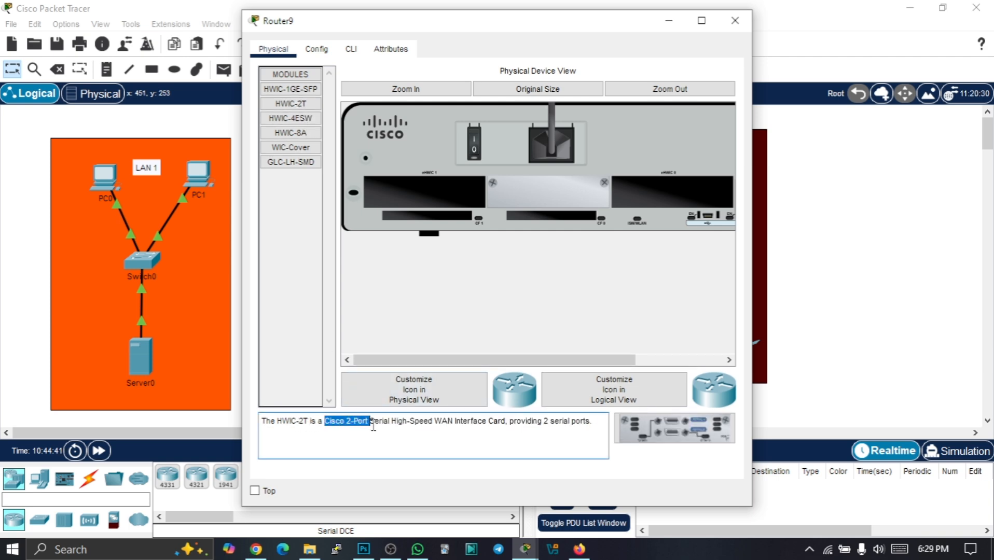
pyautogui.moveTo(675, 430); pyautogui.dragTo(420, 195)
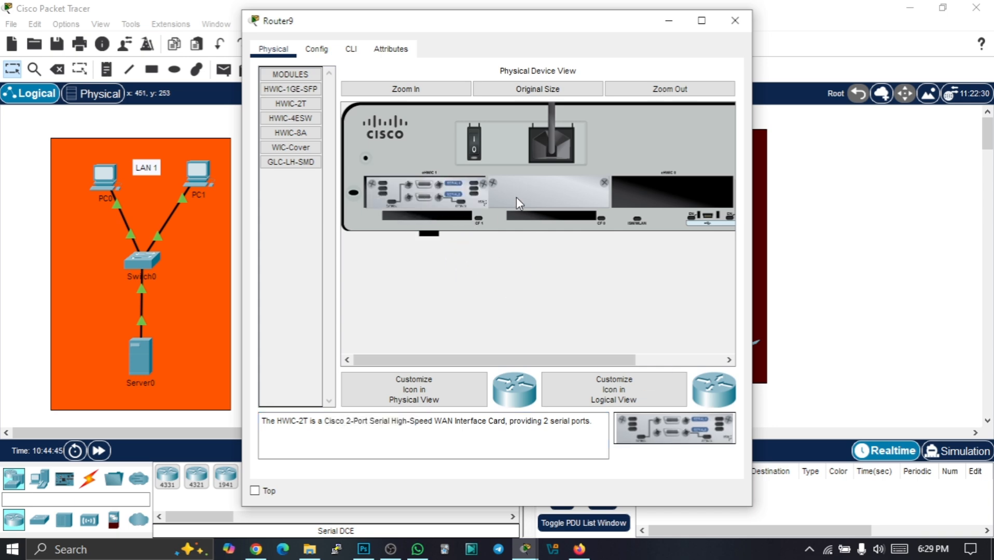
pyautogui.click(476, 152)
pyautogui.click(735, 20)
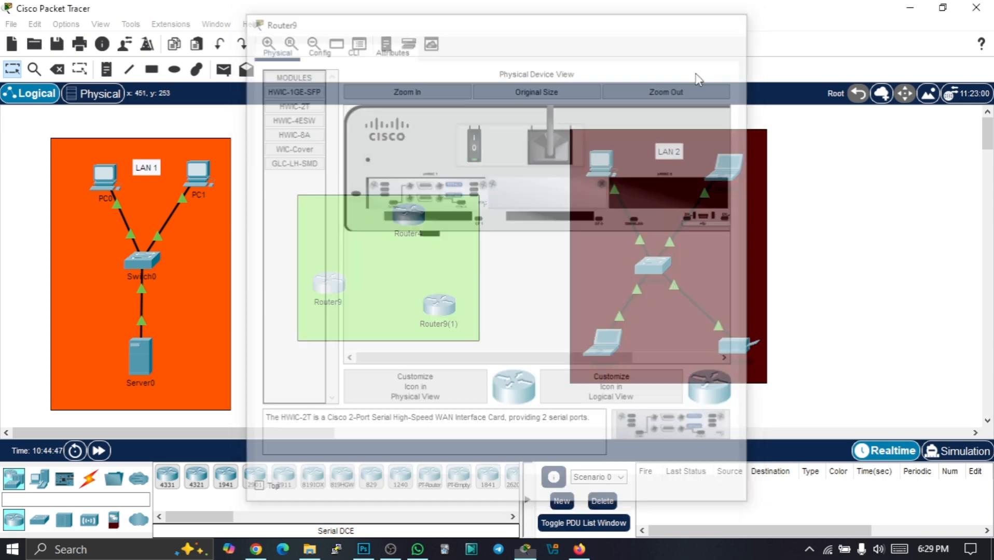
# - Install an HWIC-2T module in Router9(1)'s eHWIC 1 slot while it is powered off, and restore its power
pyautogui.click(444, 308)
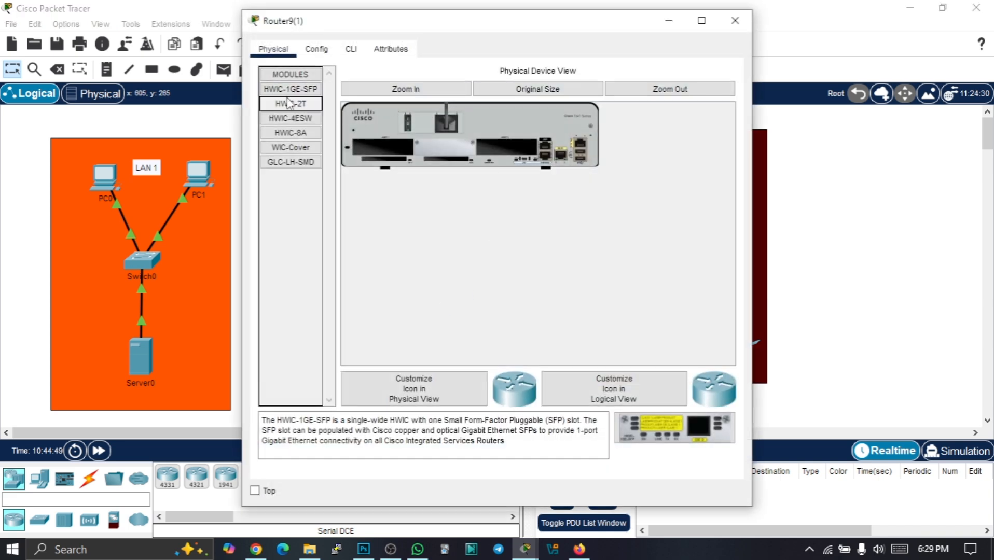
pyautogui.moveTo(291, 103); pyautogui.dragTo(353, 168)
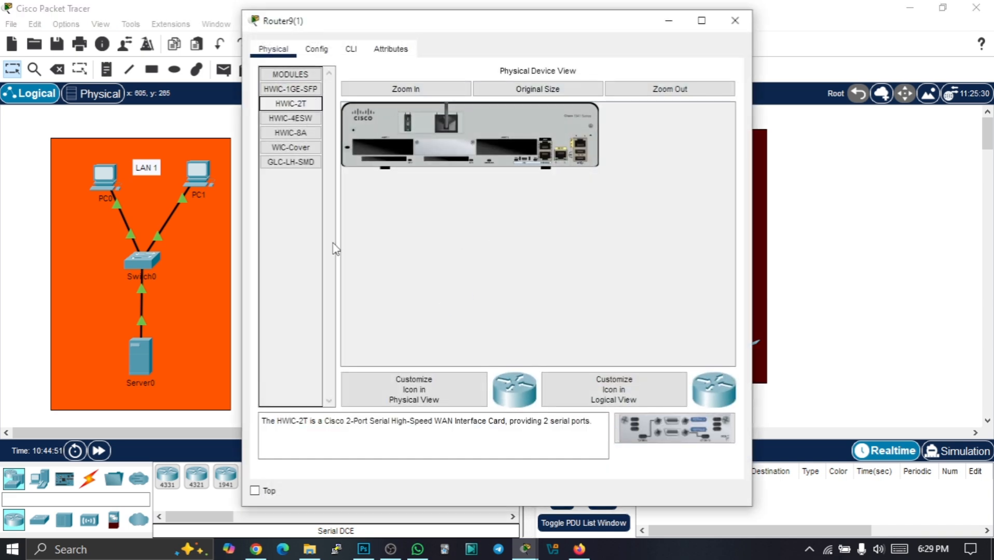
pyautogui.click(403, 92)
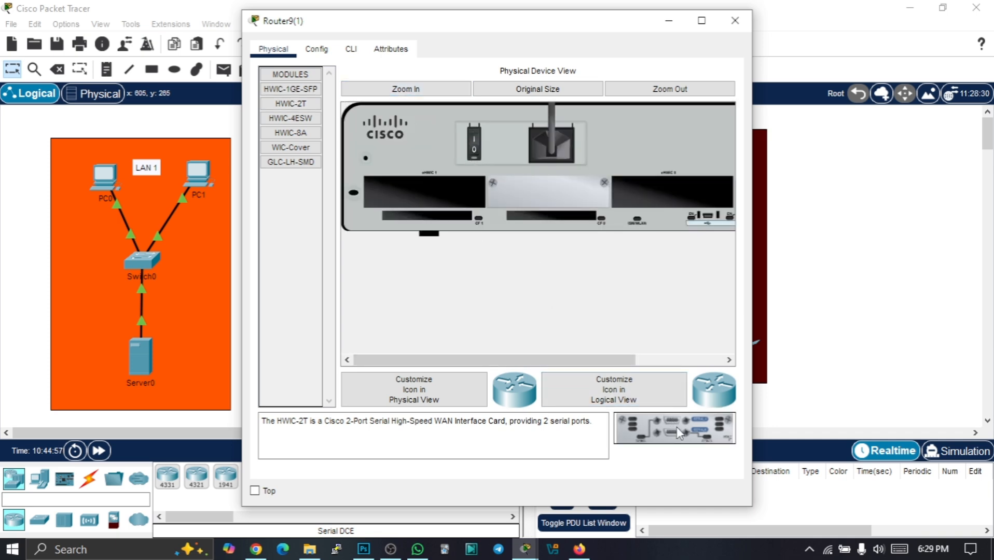
pyautogui.moveTo(676, 427); pyautogui.dragTo(423, 193)
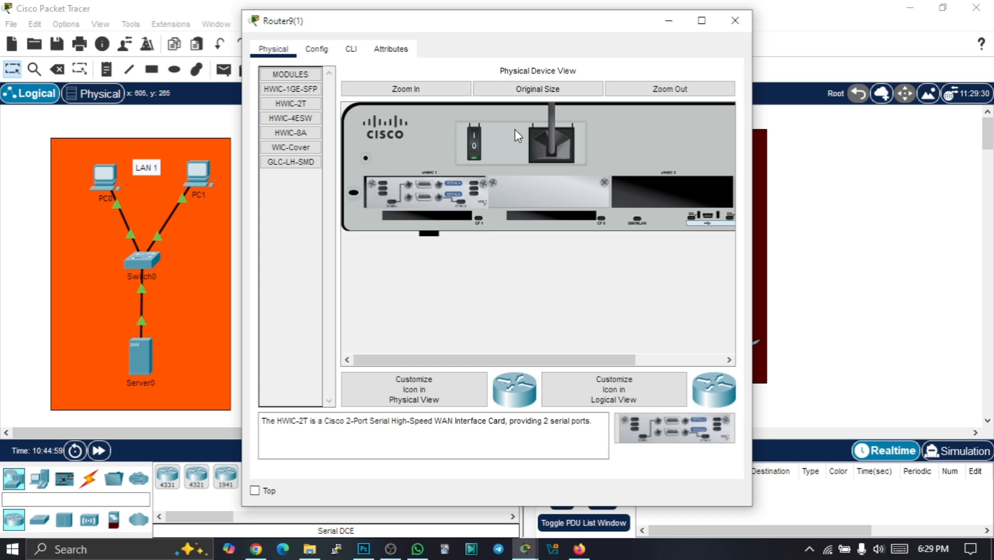
pyautogui.click(735, 20)
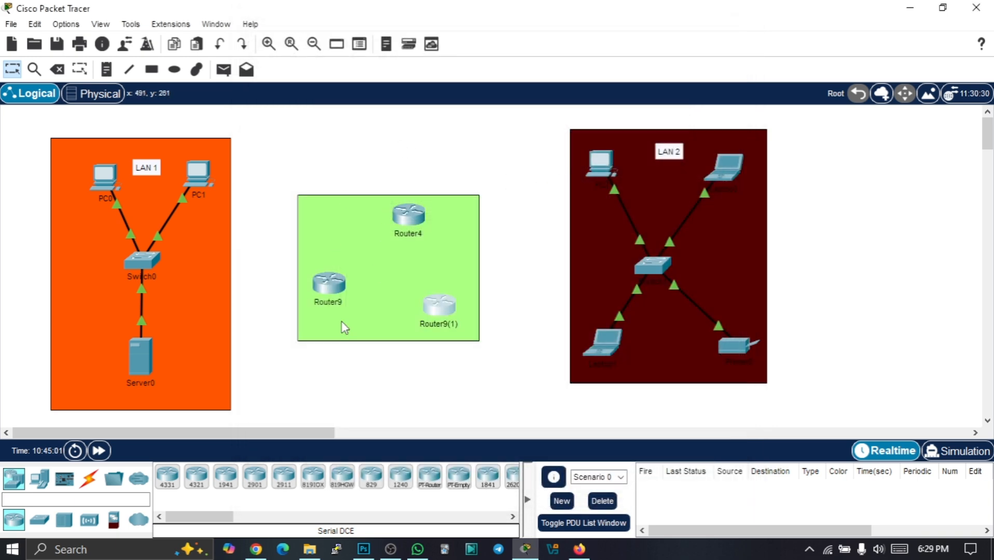
# - Connect Router9's Serial0/1/0 port to Router9(1)'s Serial0/1/0 port with a Serial DCE cable
pyautogui.click(89, 479)
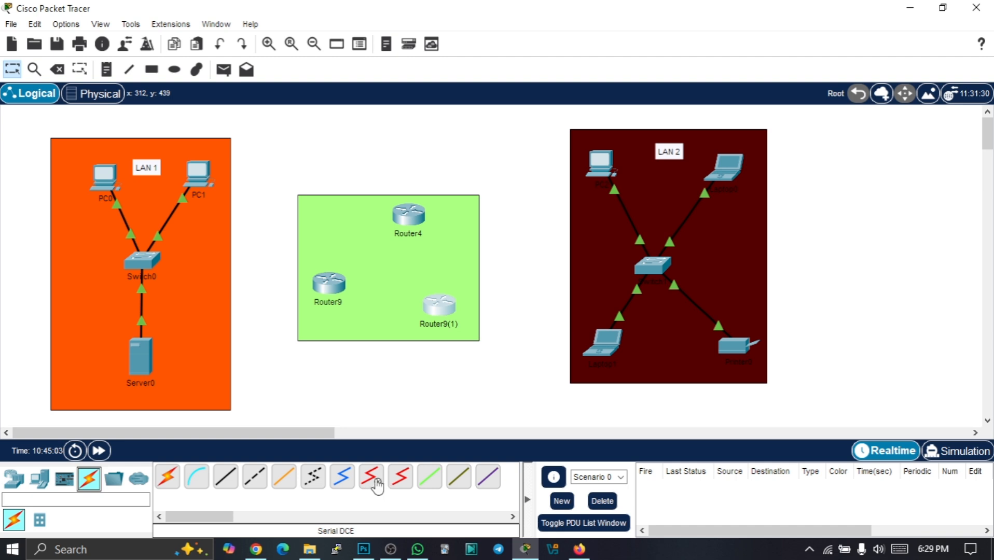
pyautogui.click(371, 478)
pyautogui.click(329, 284)
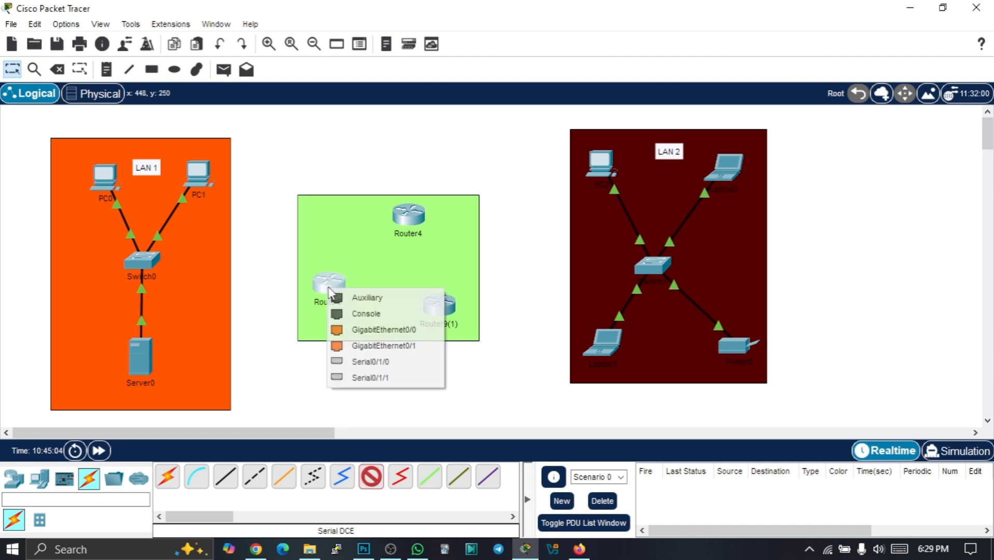
pyautogui.click(380, 362)
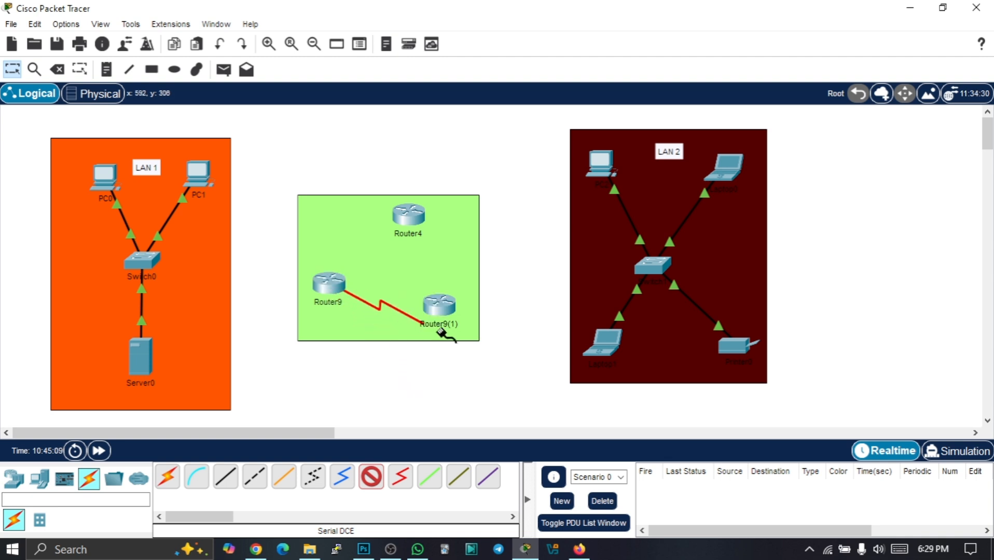
pyautogui.click(441, 307)
pyautogui.click(478, 383)
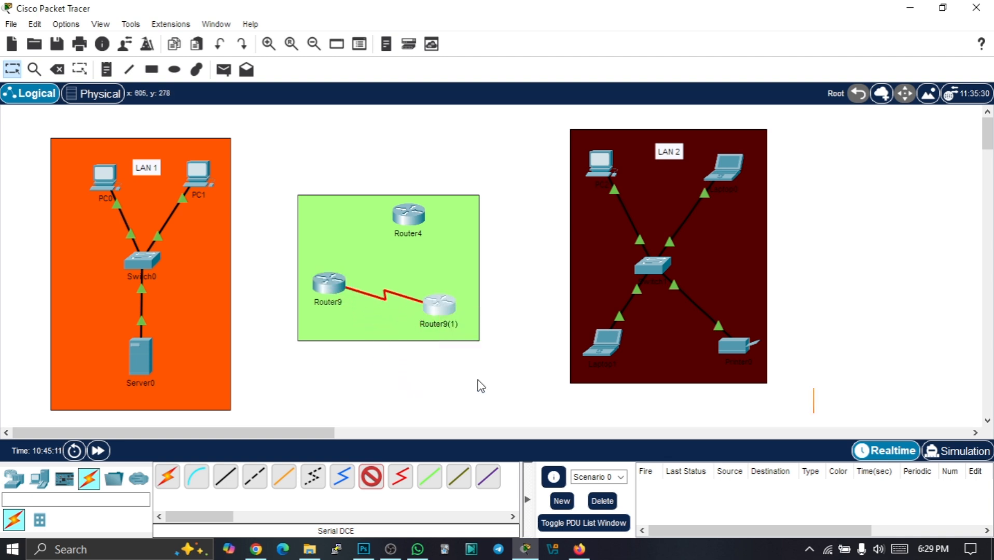
# - Connect Router9(1)'s Serial0/1/1 port to Router4's Serial0/3/0 port with a Serial DCE cable
pyautogui.click(439, 307)
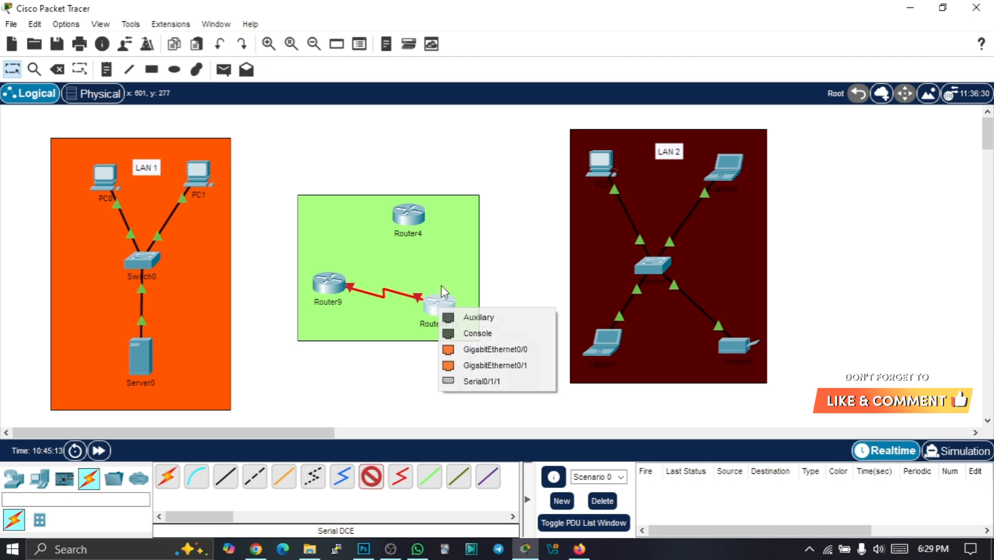
pyautogui.click(479, 383)
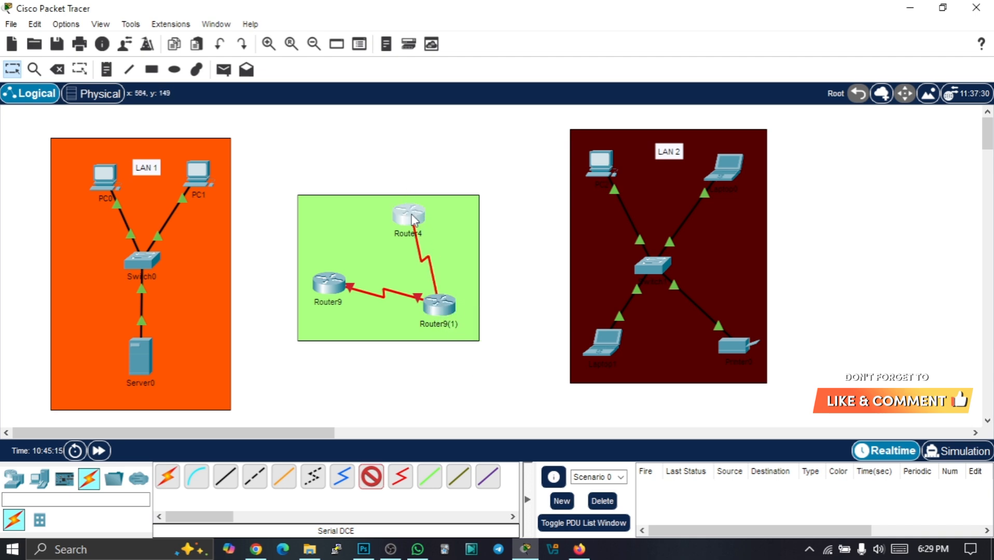
pyautogui.click(409, 213)
pyautogui.click(449, 310)
# - Connect Router4's Serial0/3/1 port to Router9's Serial0/1/1 port with a Serial DCE cable
pyautogui.click(372, 476)
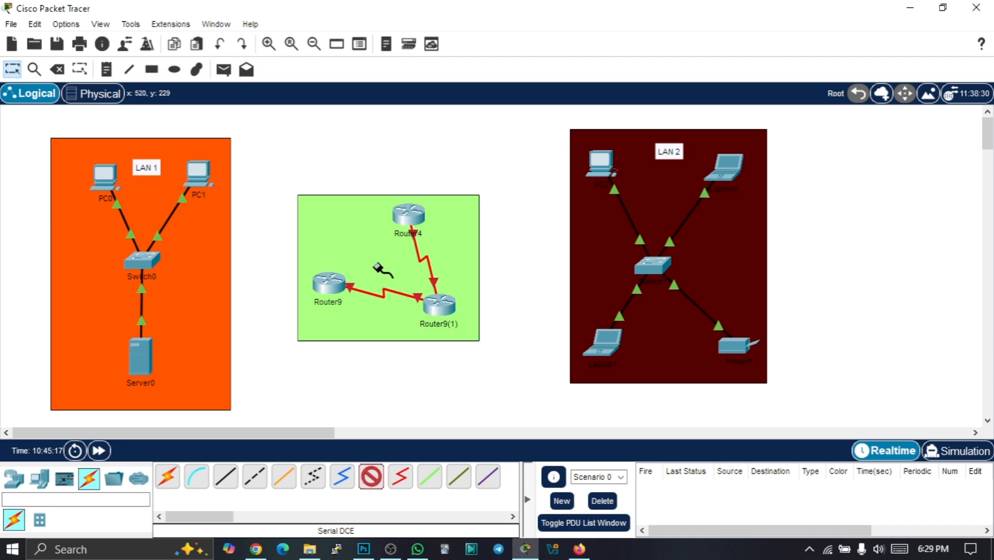
pyautogui.click(409, 214)
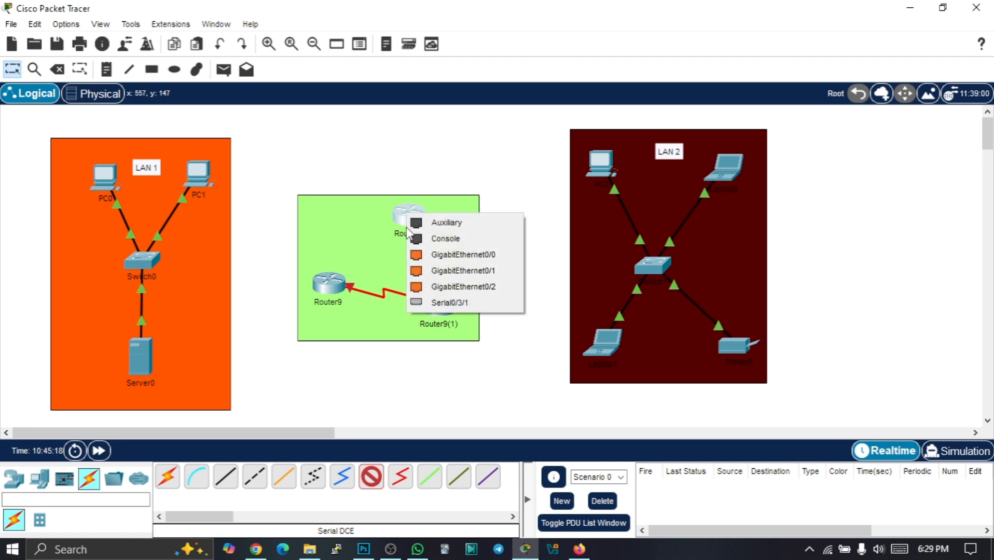
pyautogui.click(438, 302)
pyautogui.click(333, 284)
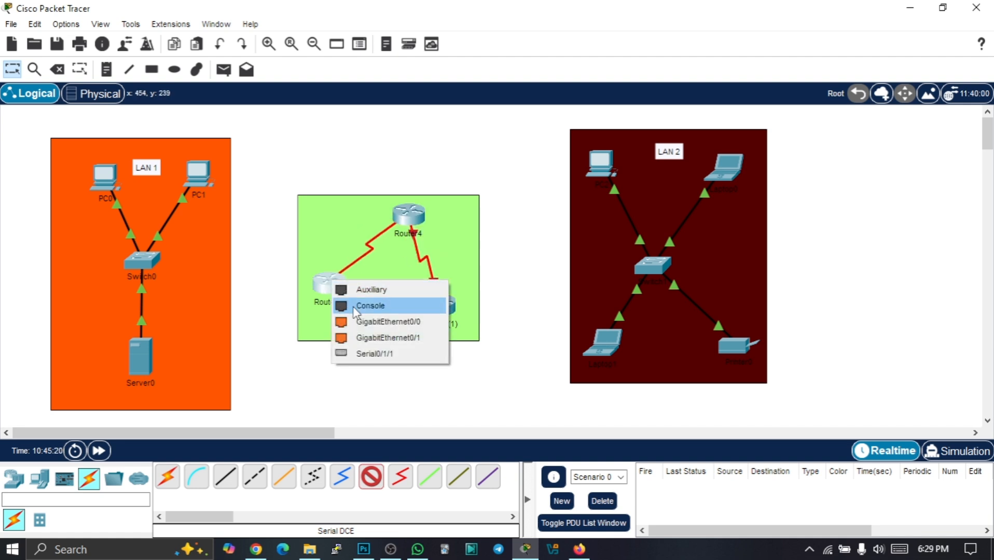
pyautogui.click(372, 354)
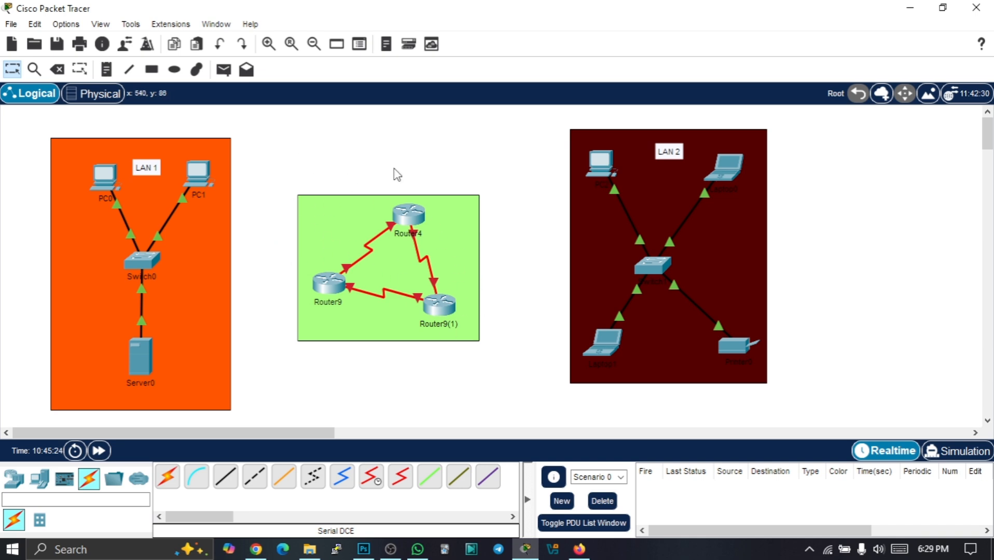
# - Place a 1941 router in the empty space between the green router area and LAN 2
pyautogui.moveTo(393, 238)
pyautogui.moveTo(659, 270)
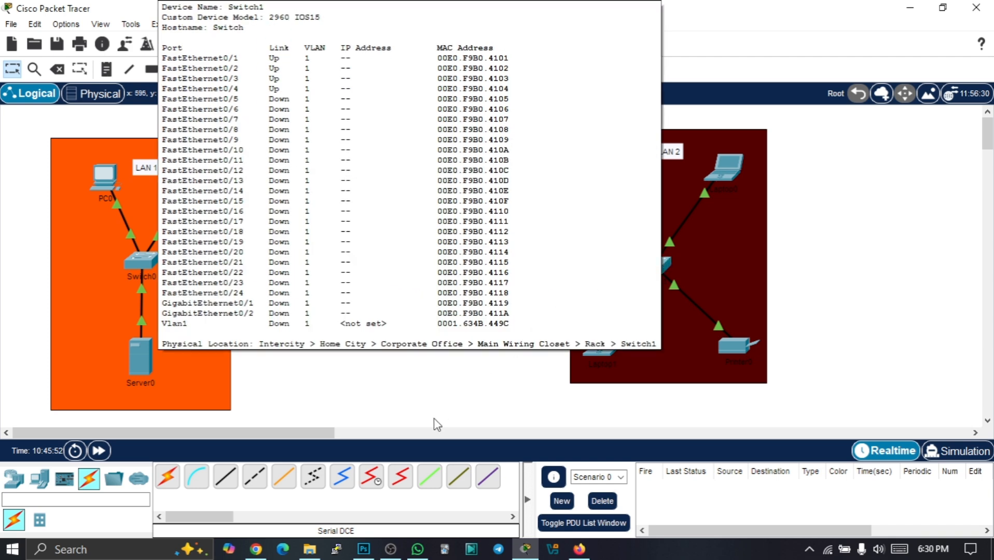
pyautogui.click(39, 479)
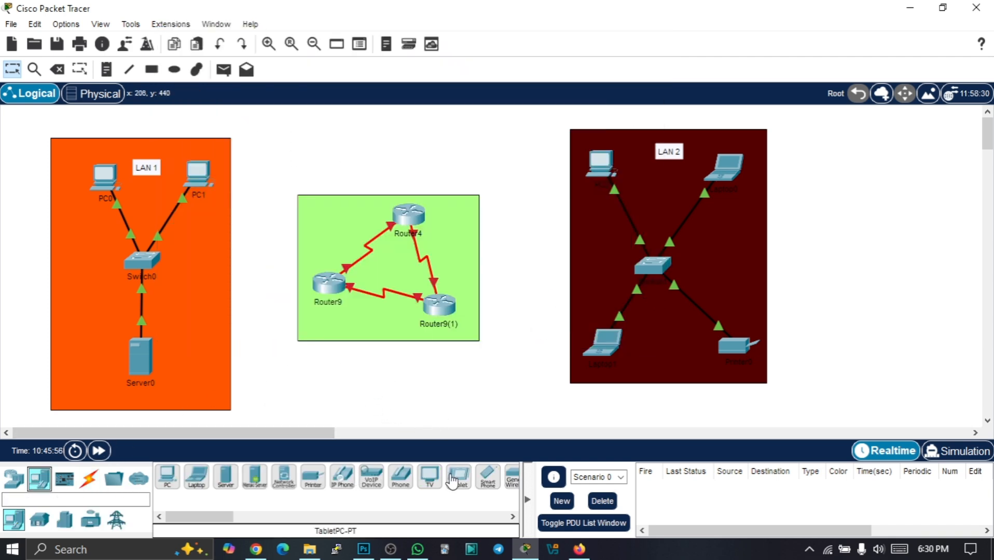
pyautogui.click(14, 478)
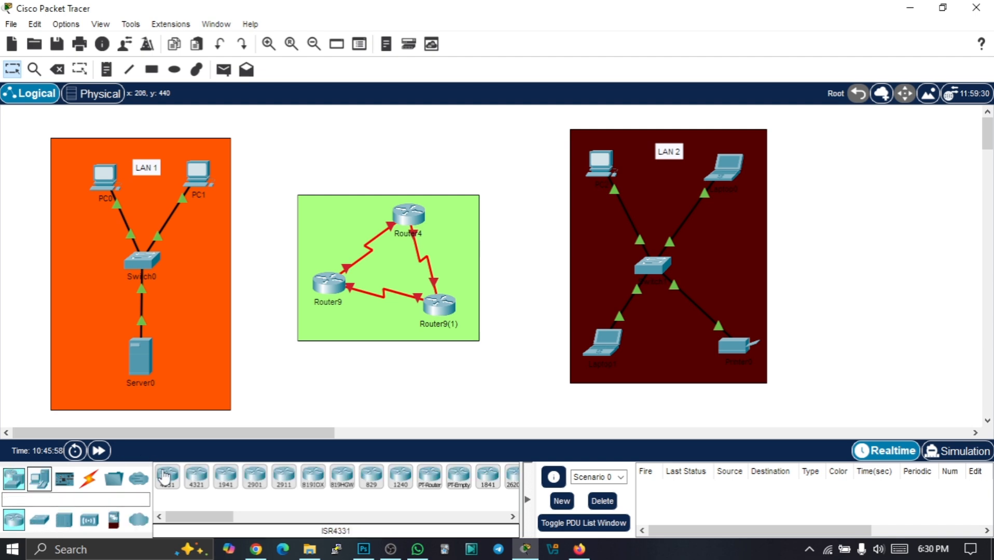
pyautogui.moveTo(226, 479); pyautogui.dragTo(526, 262)
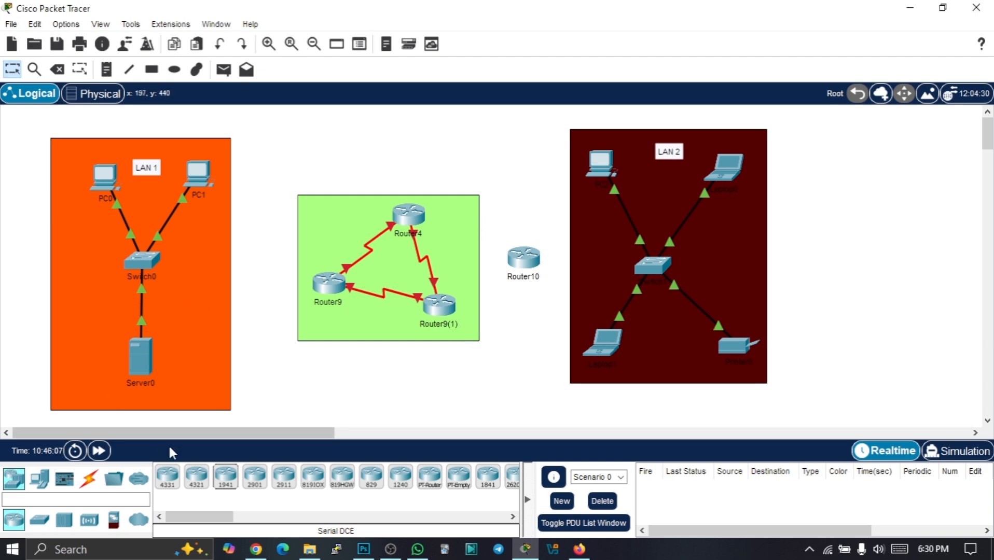
# - Connect Router9(1)'s GigabitEthernet0/0 port to a Gigabit Ethernet port on Router10 with a Copper Cross-Over cable
pyautogui.click(89, 478)
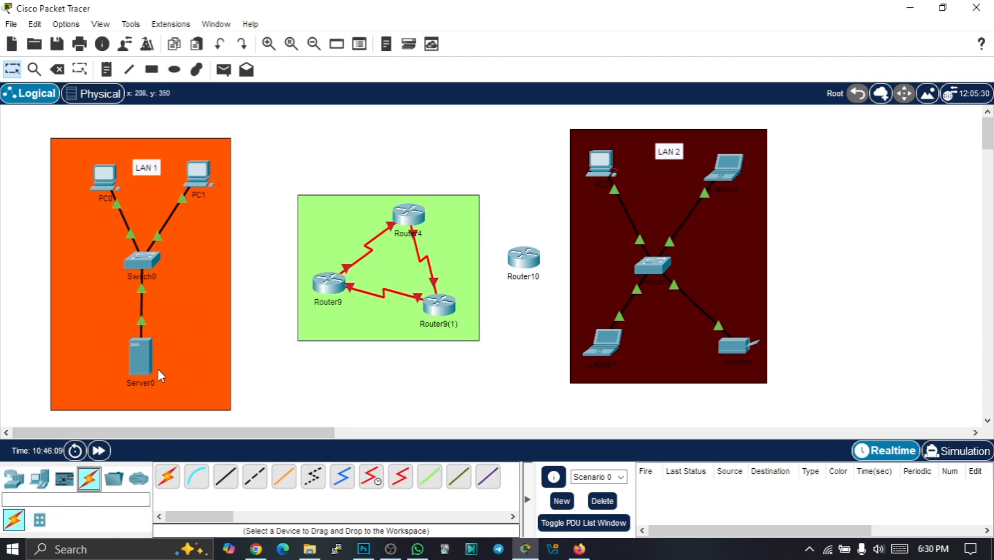
pyautogui.click(255, 477)
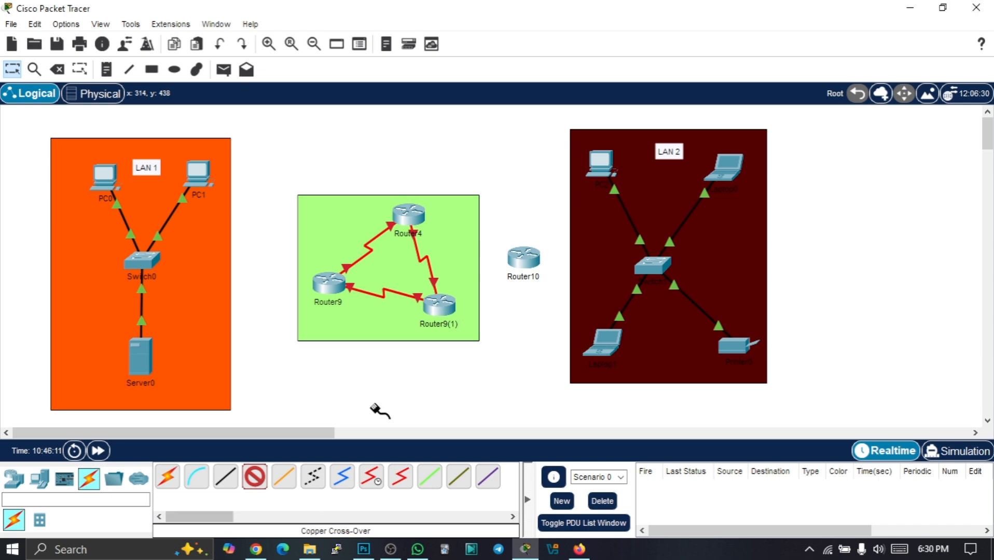
pyautogui.click(440, 306)
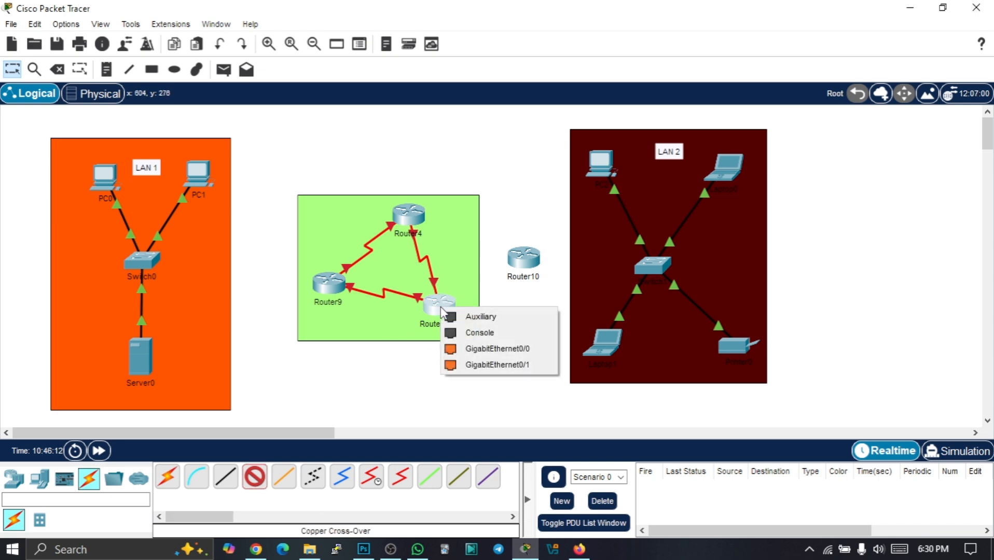
pyautogui.click(480, 352)
pyautogui.click(522, 257)
pyautogui.click(550, 297)
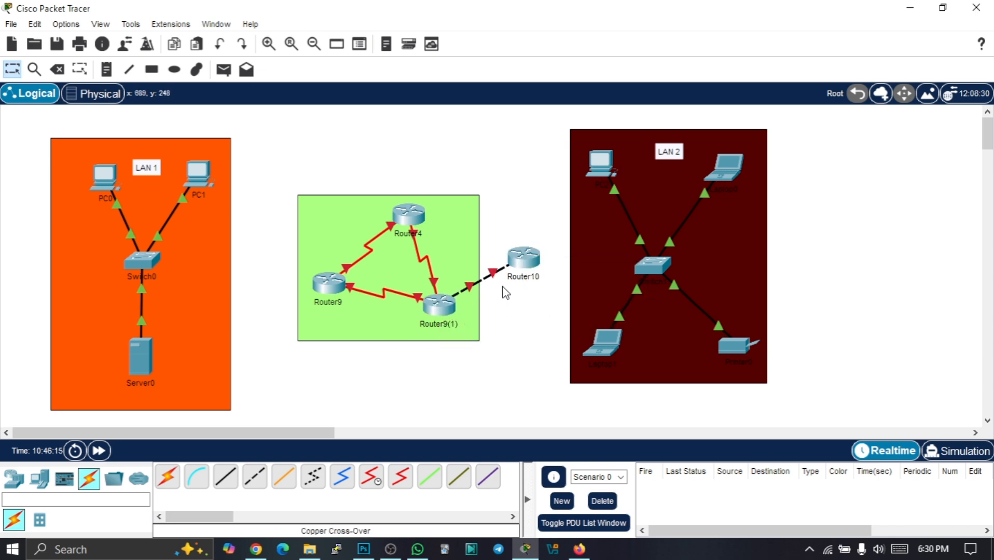
# - Connect Router10's free Gigabit Ethernet port to the LAN 2 switch's FastEthernet0/5 port with a Copper Straight-Through cable
pyautogui.click(227, 479)
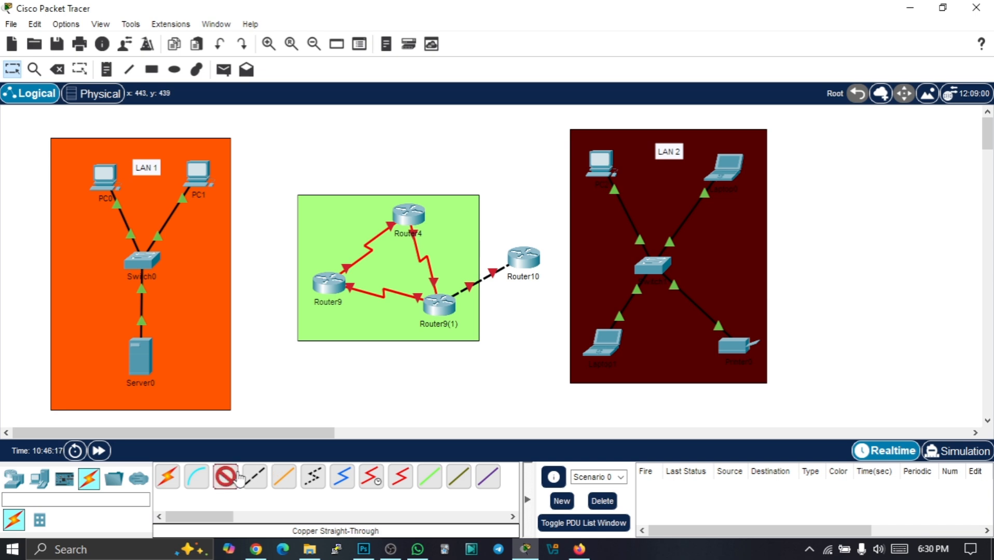
pyautogui.click(527, 266)
pyautogui.click(550, 303)
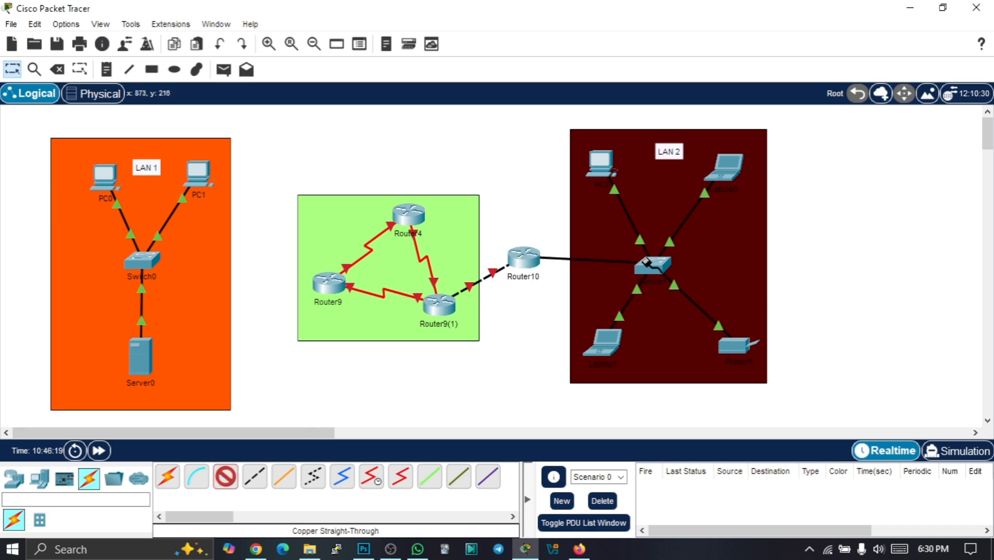
pyautogui.click(651, 266)
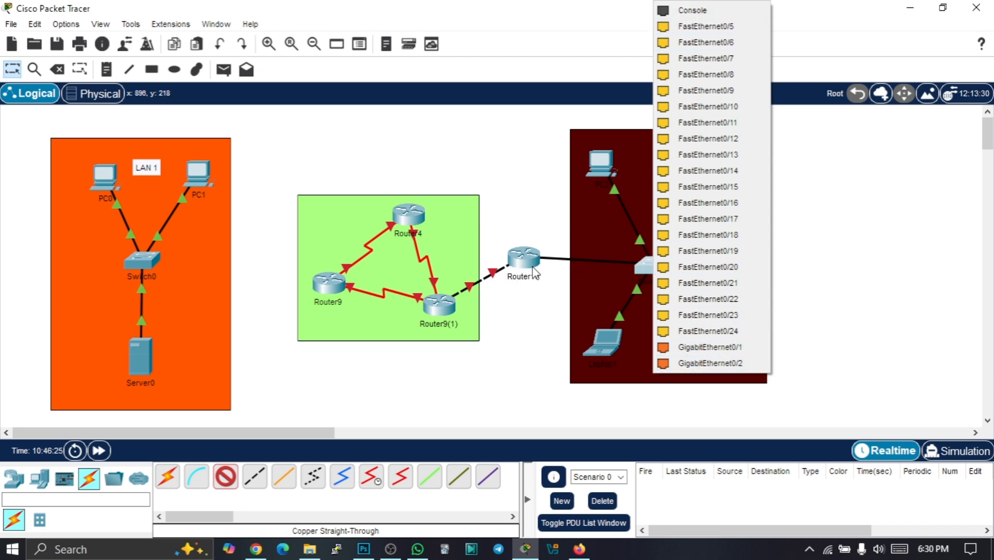
pyautogui.click(700, 26)
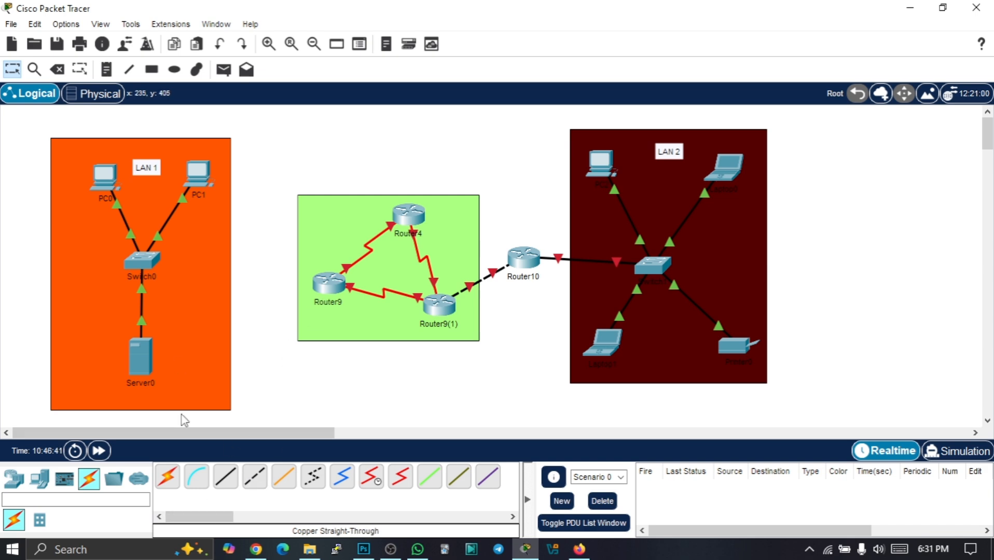
# - Connect Router9's GigabitEthernet0/0 port to Switch0's FastEthernet3/1 port with a Copper Straight-Through cable
pyautogui.click(225, 479)
pyautogui.click(327, 288)
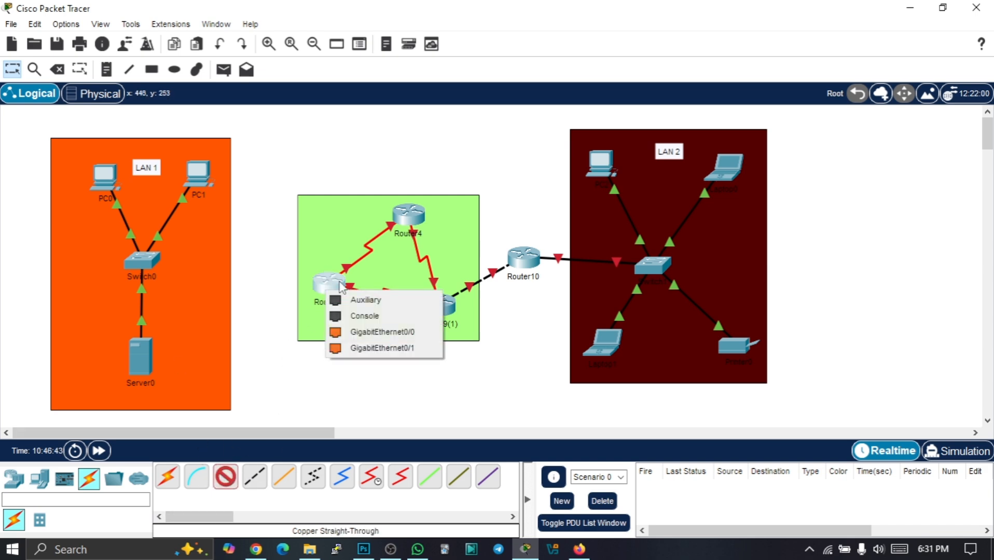
pyautogui.click(382, 337)
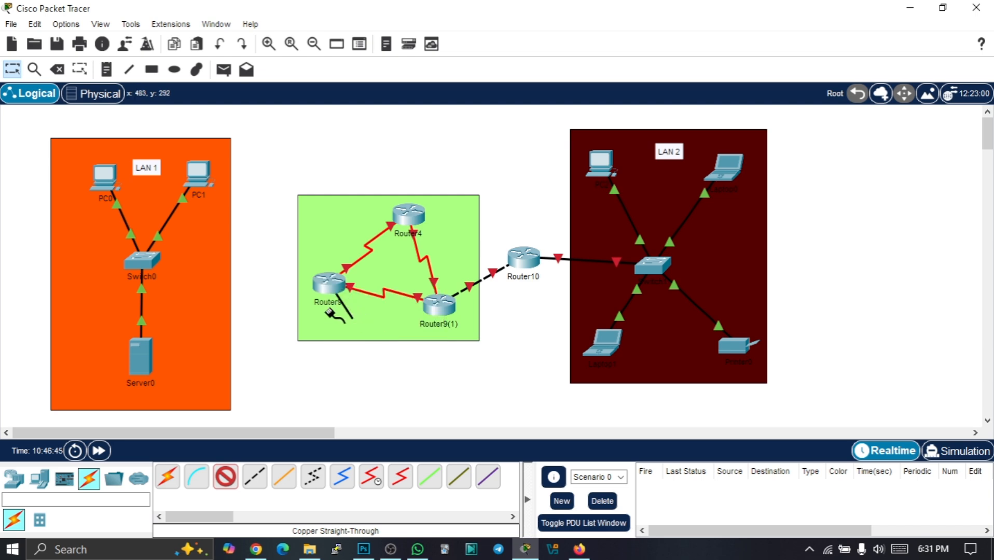
pyautogui.click(143, 262)
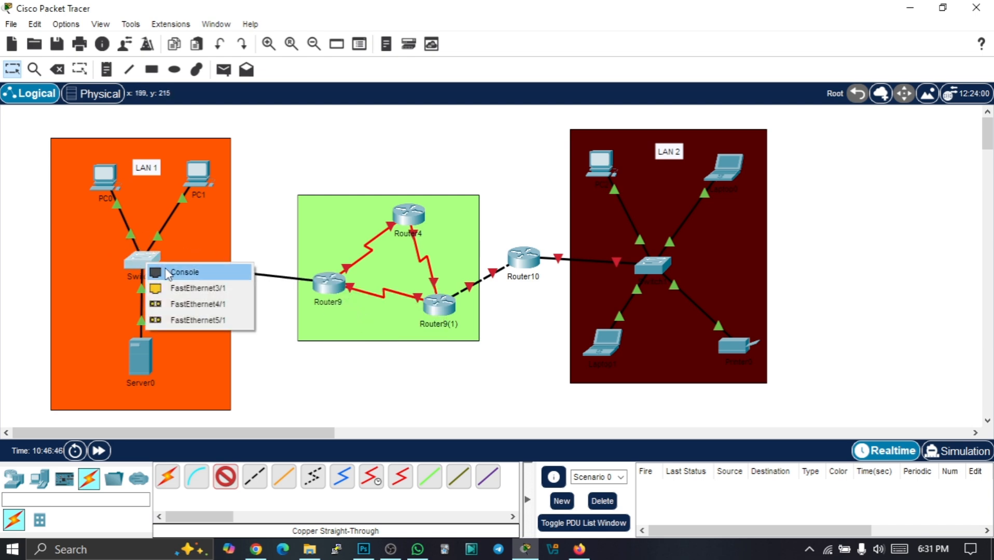
pyautogui.click(191, 292)
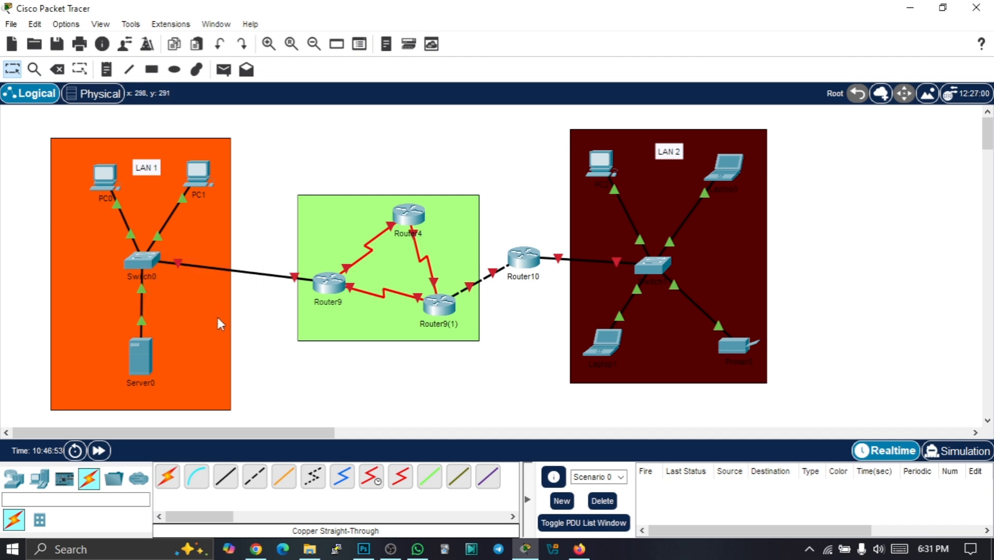